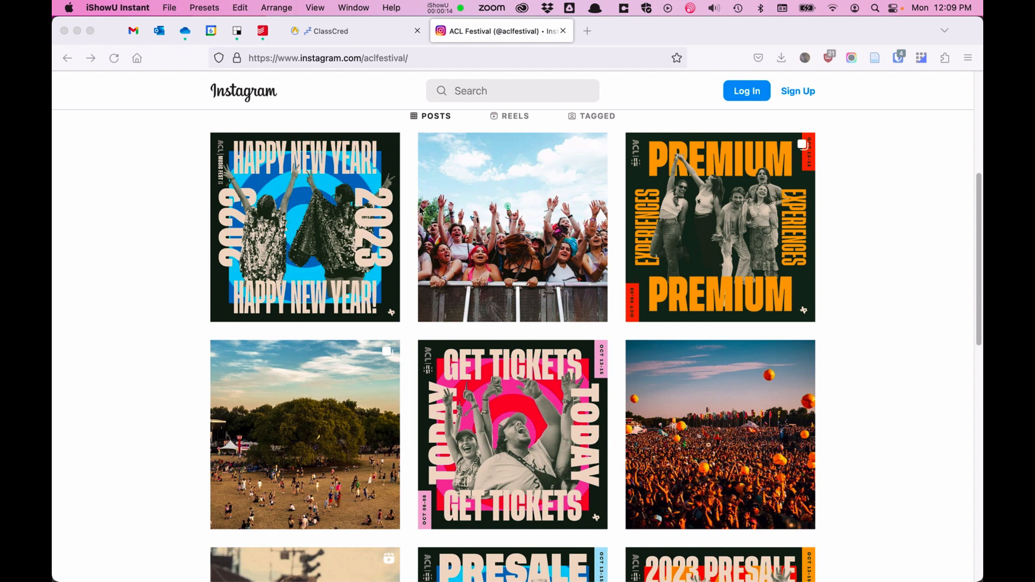
# - Switch to Finder and examine the PS_AI_Workflow_Activity_Start folder, previewing the start file and pattern2.png in the assets folder
pyautogui.click(162, 210)
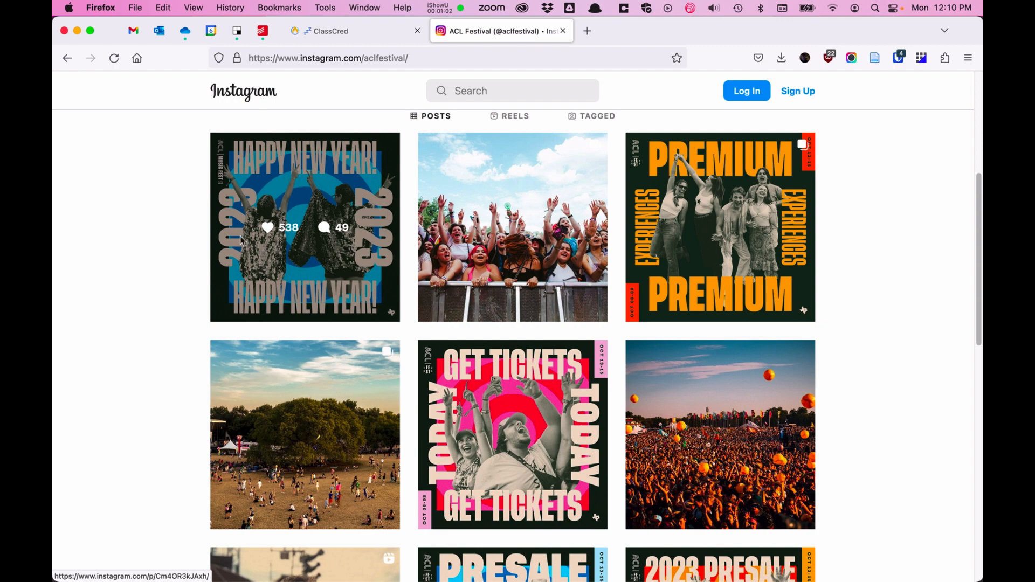
pyautogui.moveTo(983, 581)
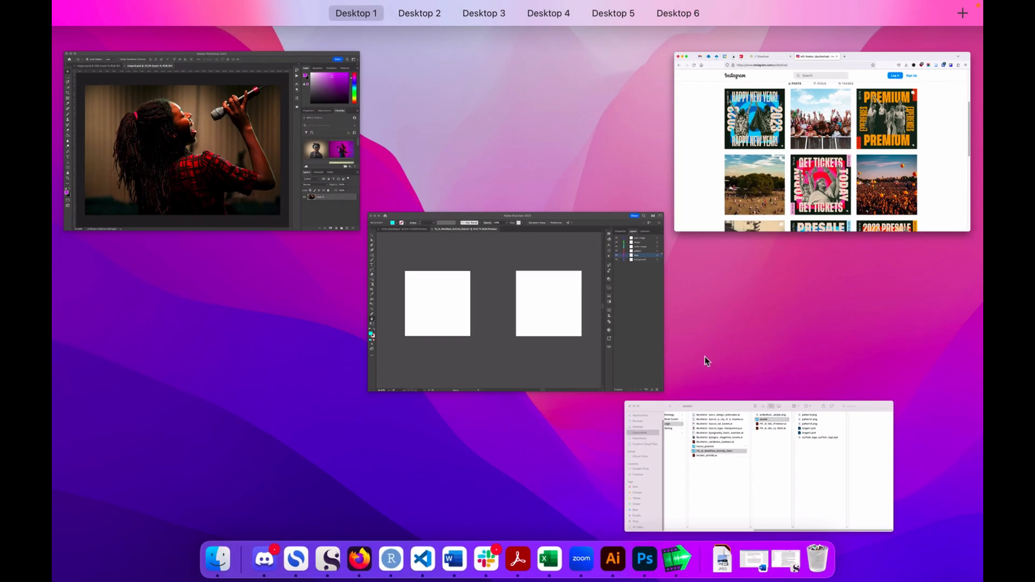
pyautogui.click(721, 436)
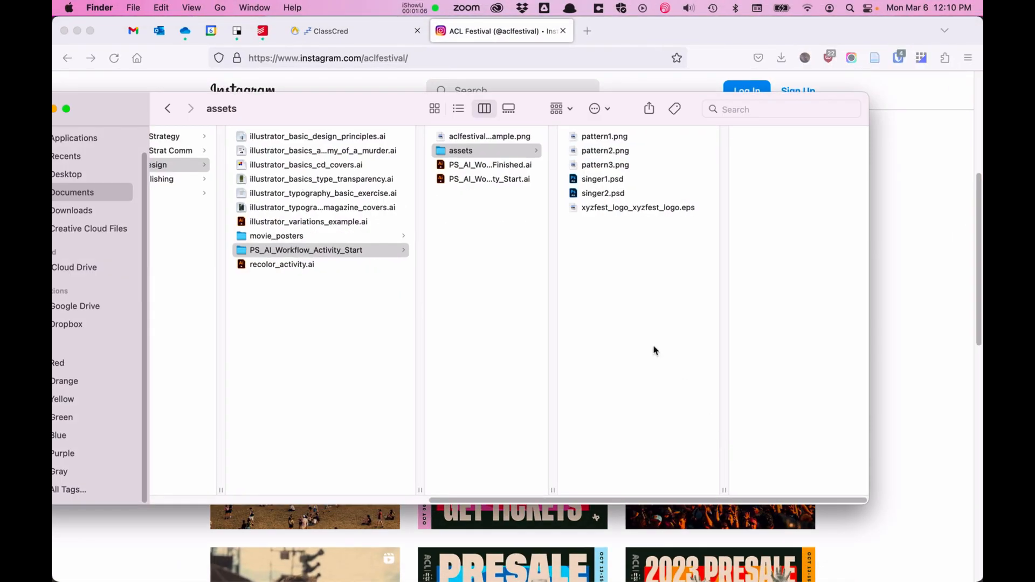
pyautogui.click(300, 256)
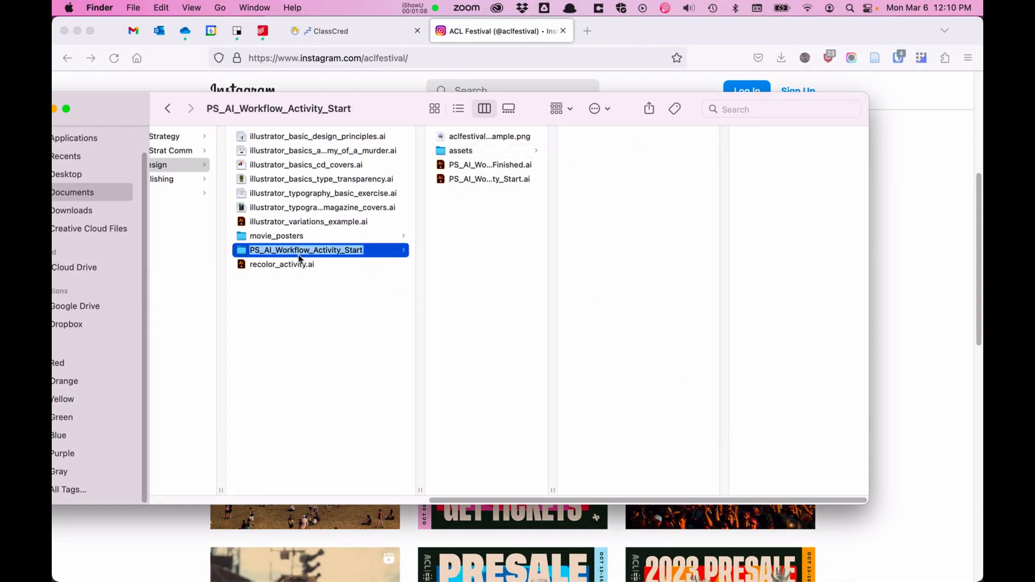
pyautogui.click(246, 252)
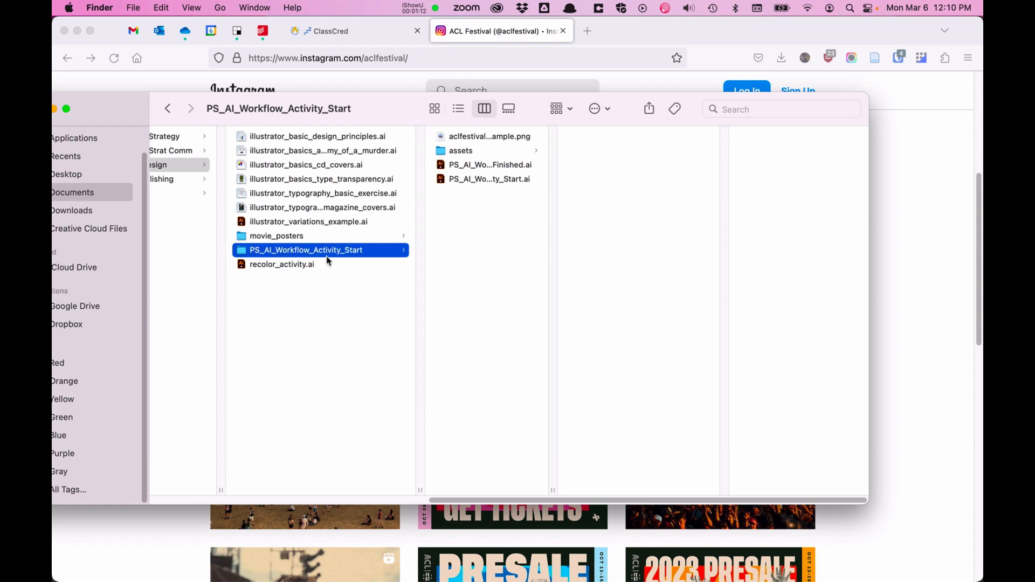
pyautogui.click(477, 180)
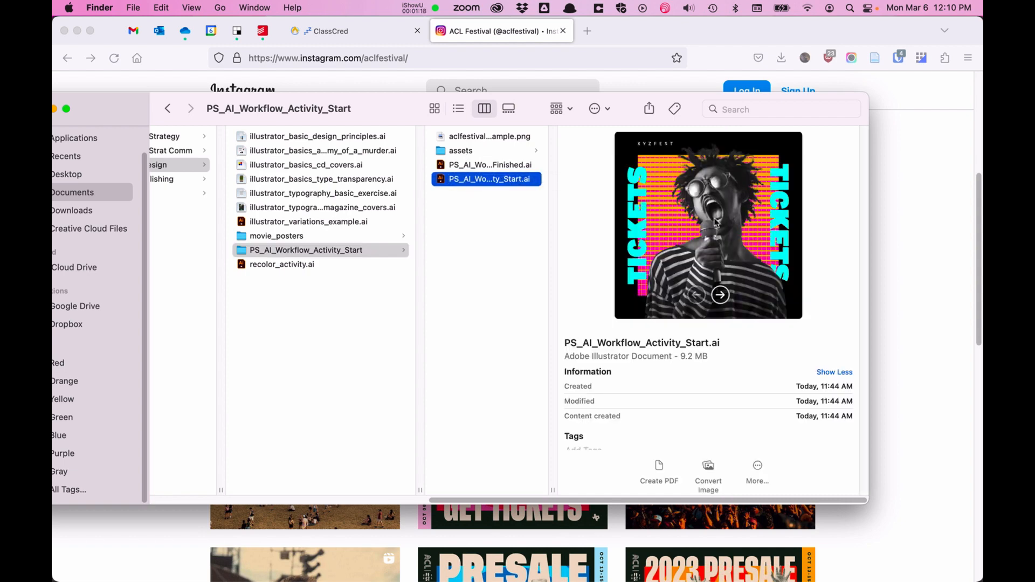
pyautogui.click(484, 154)
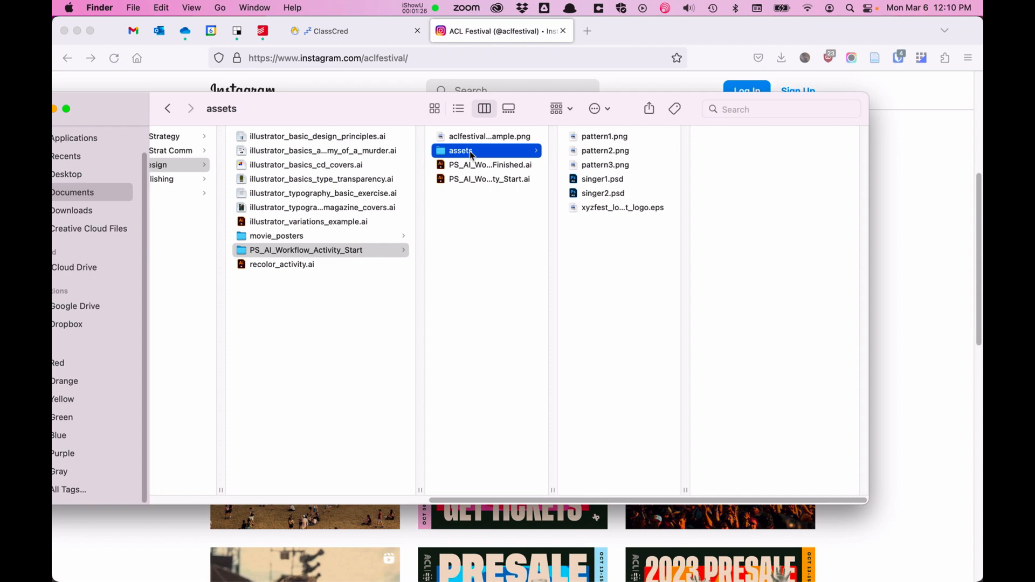
pyautogui.click(593, 151)
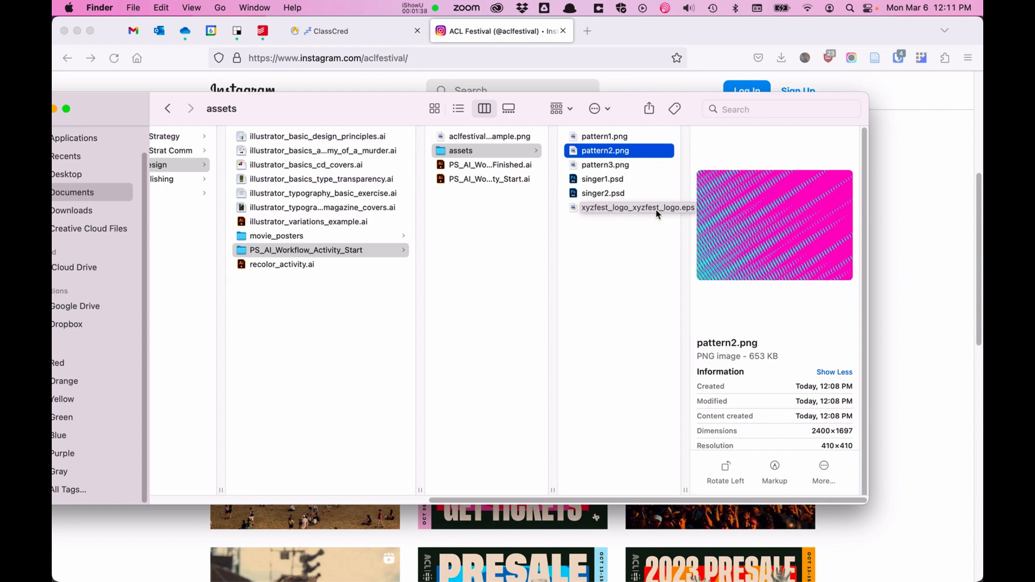
# - Switch to Illustrator and draw a square filled with 000000 over the entire first artboard on the background layer, leaving it deselected
pyautogui.hotkey('ctrl', 'Up')
pyautogui.click(501, 293)
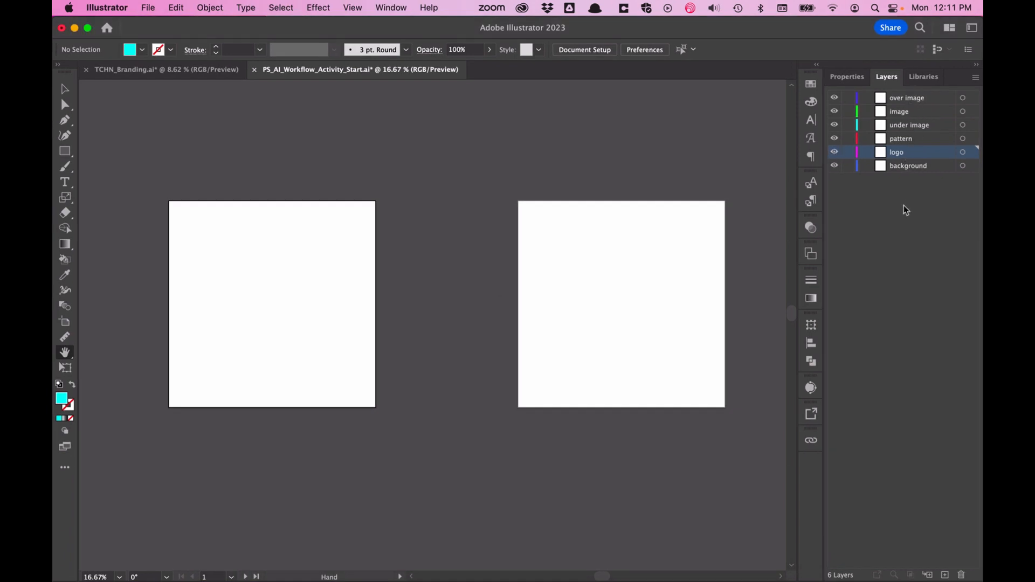
pyautogui.click(911, 169)
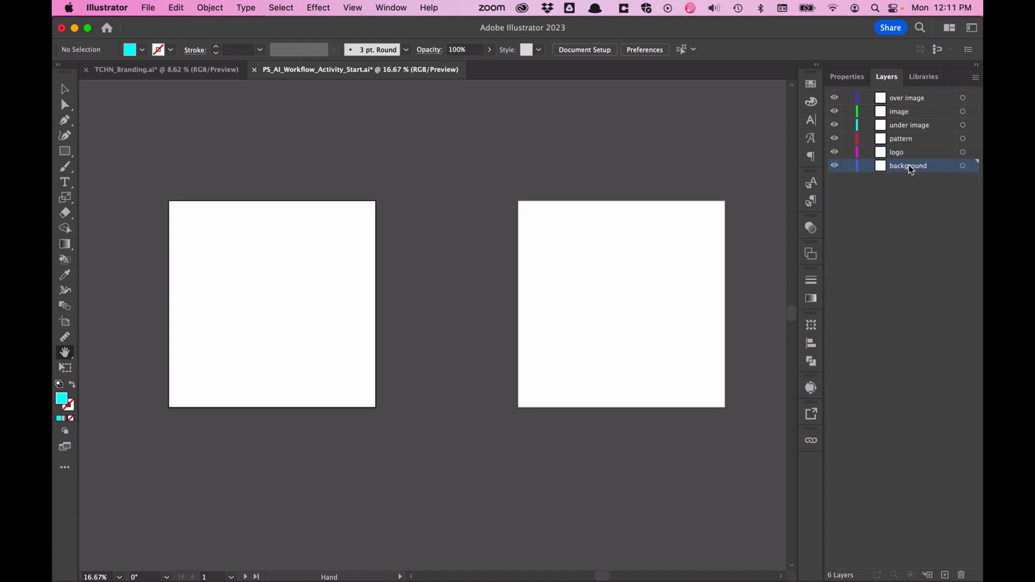
pyautogui.click(65, 151)
pyautogui.doubleClick(62, 402)
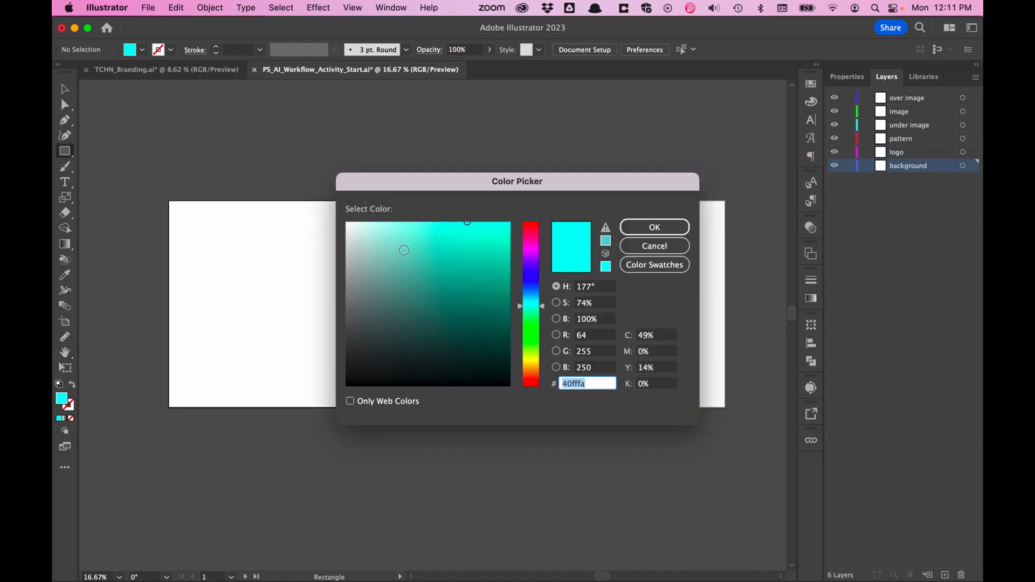
pyautogui.write('000000')
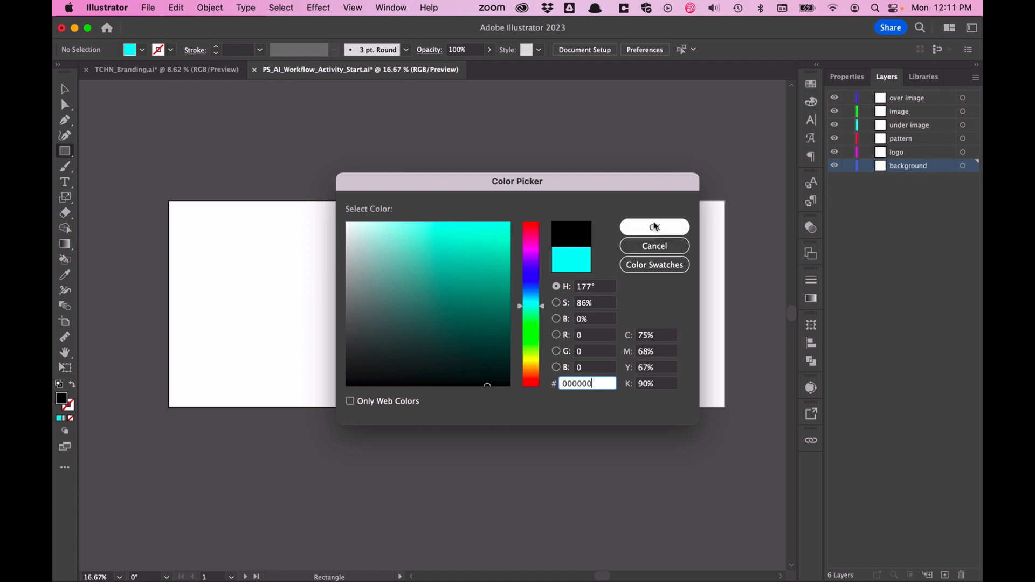
pyautogui.click(655, 227)
pyautogui.moveTo(168, 200); pyautogui.dragTo(377, 409)
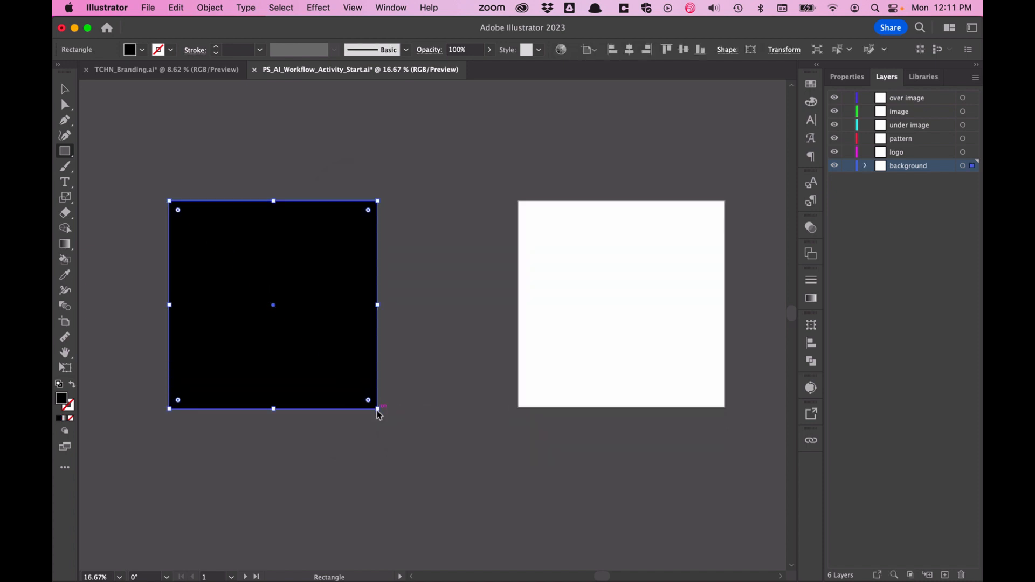
pyautogui.press('Escape')
pyautogui.press('h')
pyautogui.moveTo(350, 344); pyautogui.dragTo(527, 344)
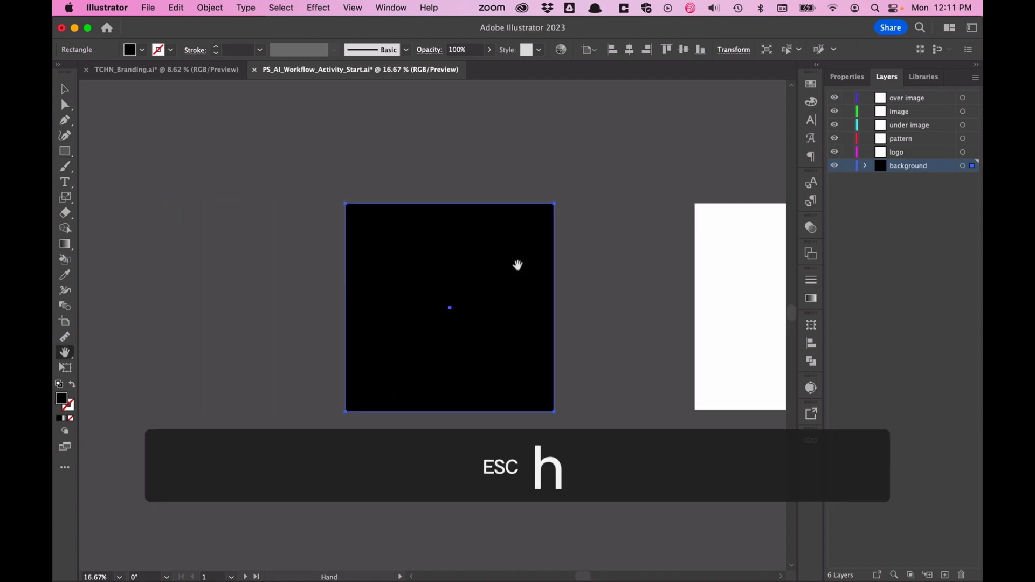
pyautogui.press('v')
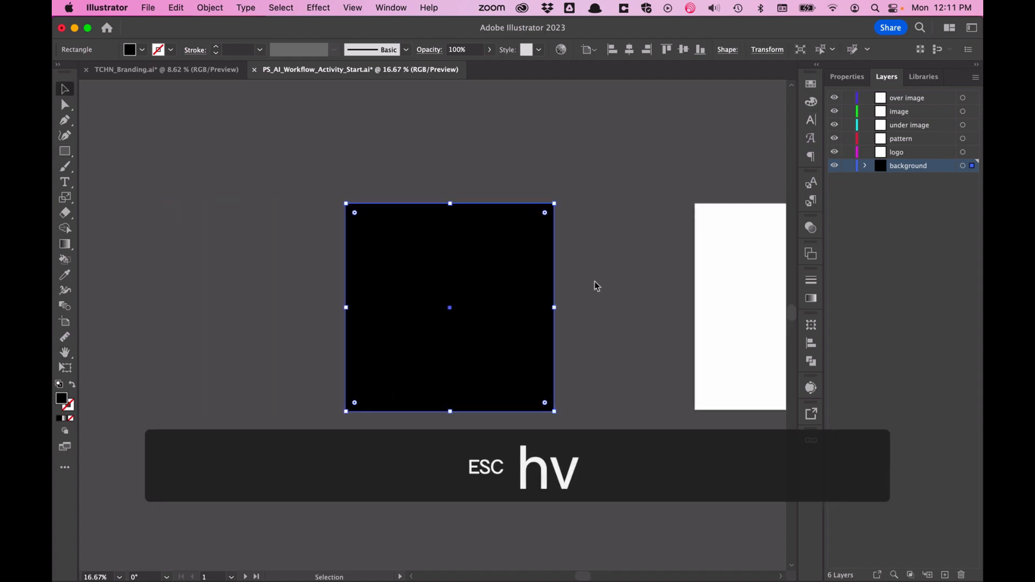
pyautogui.click(596, 286)
# - Switch to Firefox to examine the ACL Festival Instagram posts as a design reference, and return to Illustrator
pyautogui.hotkey('ctrl', 'Up')
pyautogui.click(605, 324)
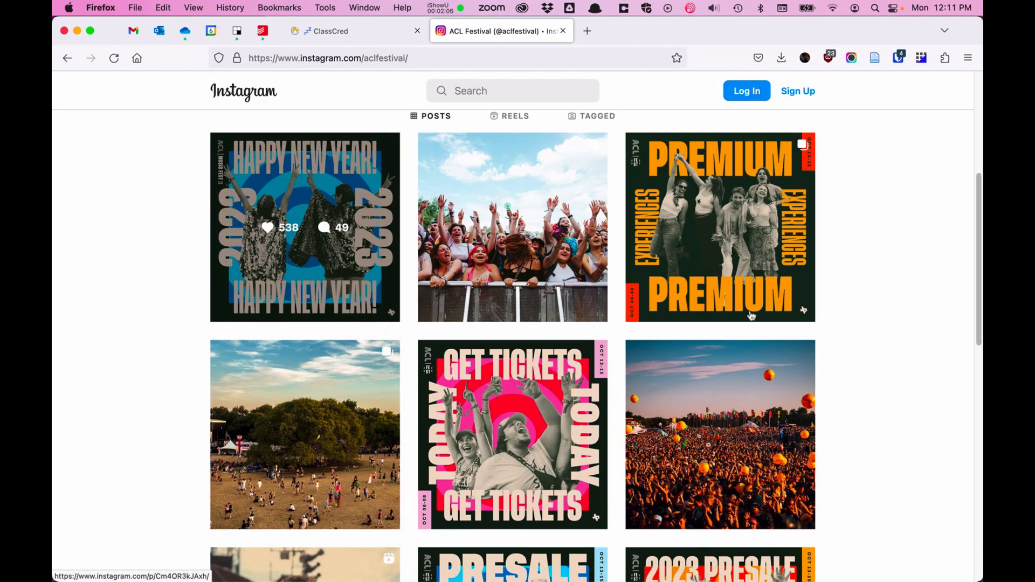
pyautogui.hotkey('ctrl', 'Up')
pyautogui.click(614, 364)
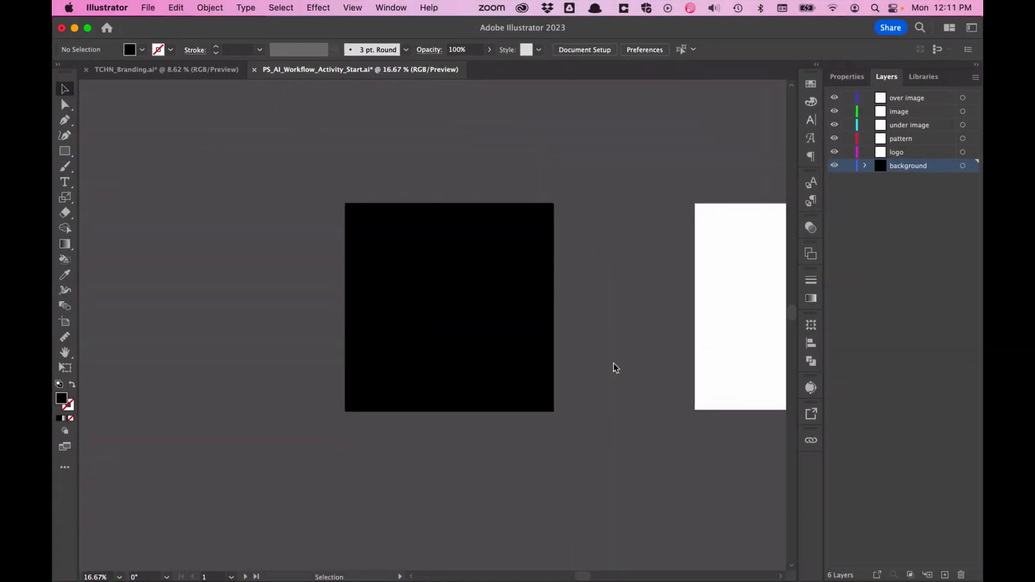
# - Place pattern2.png from the assets folder as a linked image and position it in the middle of the black square
pyautogui.click(148, 8)
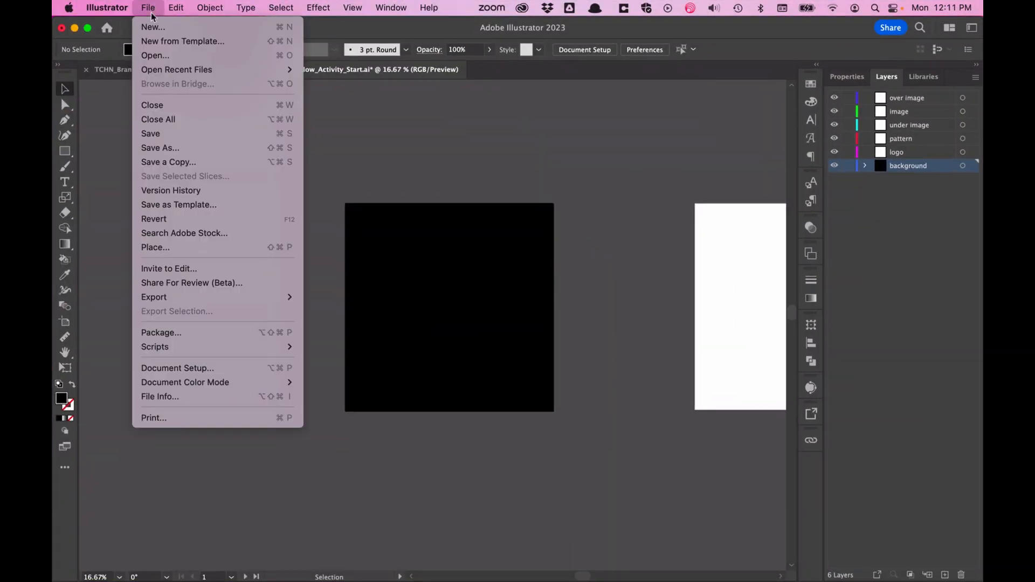
pyautogui.click(162, 248)
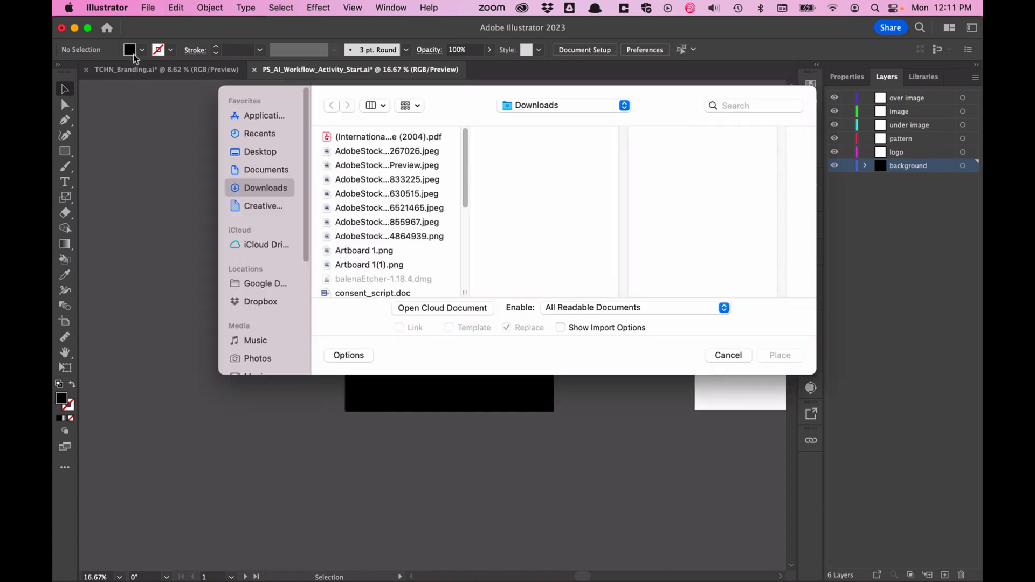
pyautogui.moveTo(537, 102); pyautogui.dragTo(539, 160)
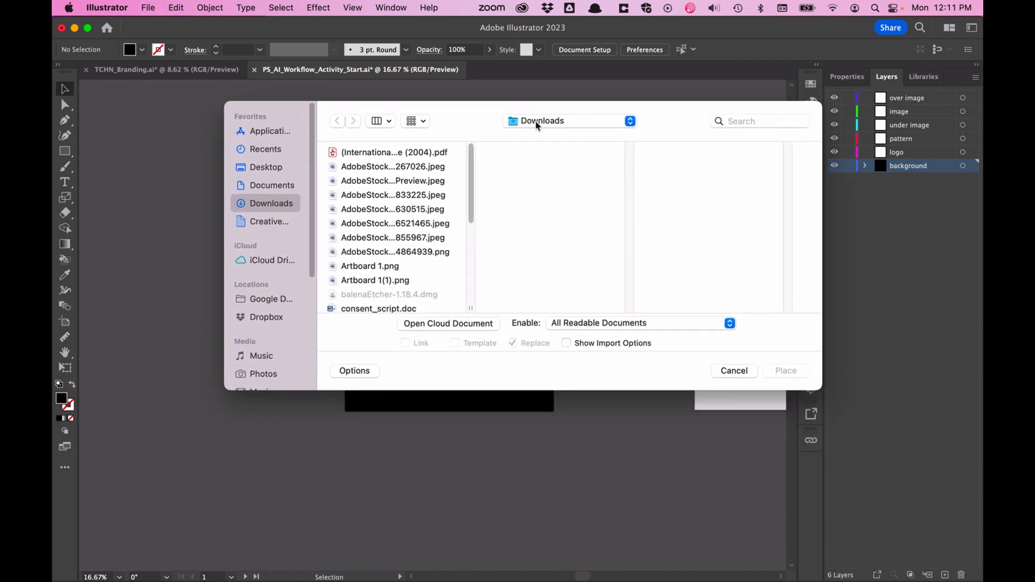
pyautogui.click(540, 122)
pyautogui.click(542, 215)
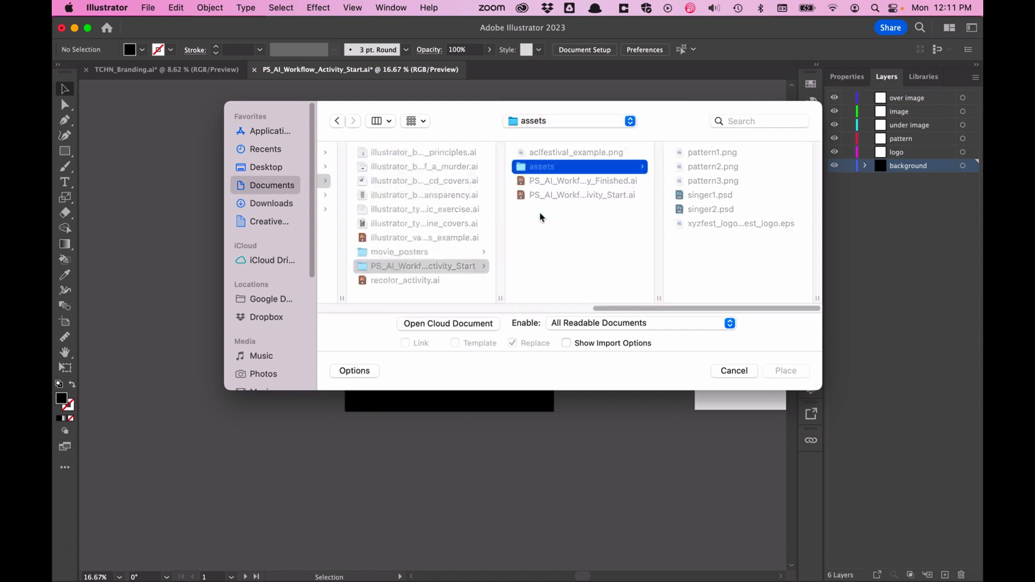
pyautogui.click(710, 155)
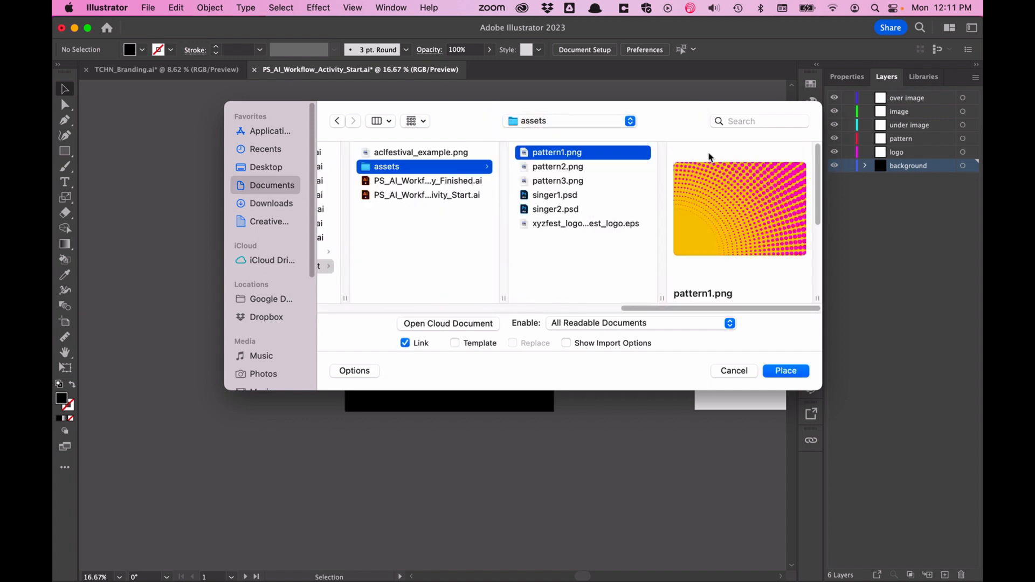
pyautogui.press('Down')
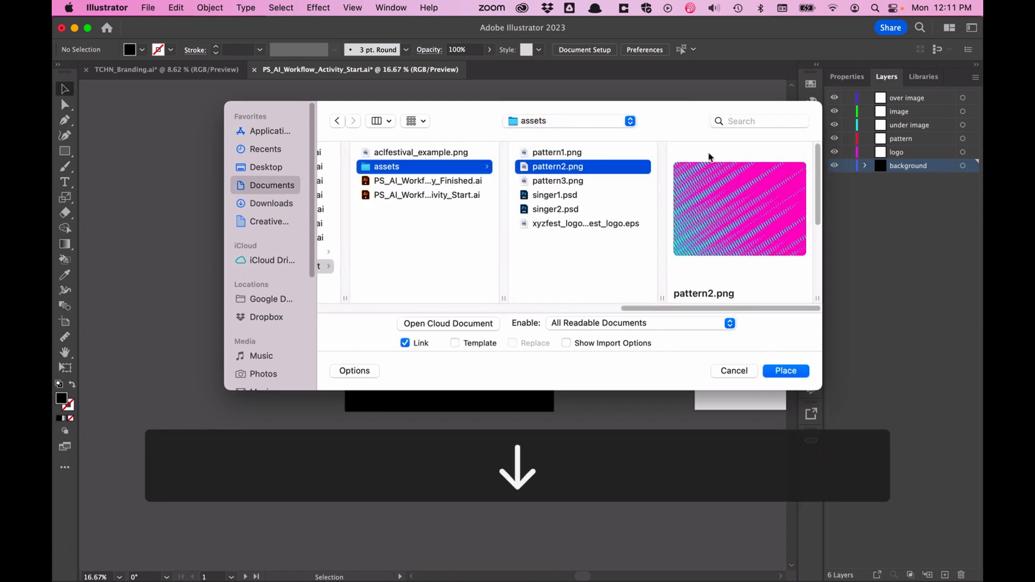
pyautogui.press('Return')
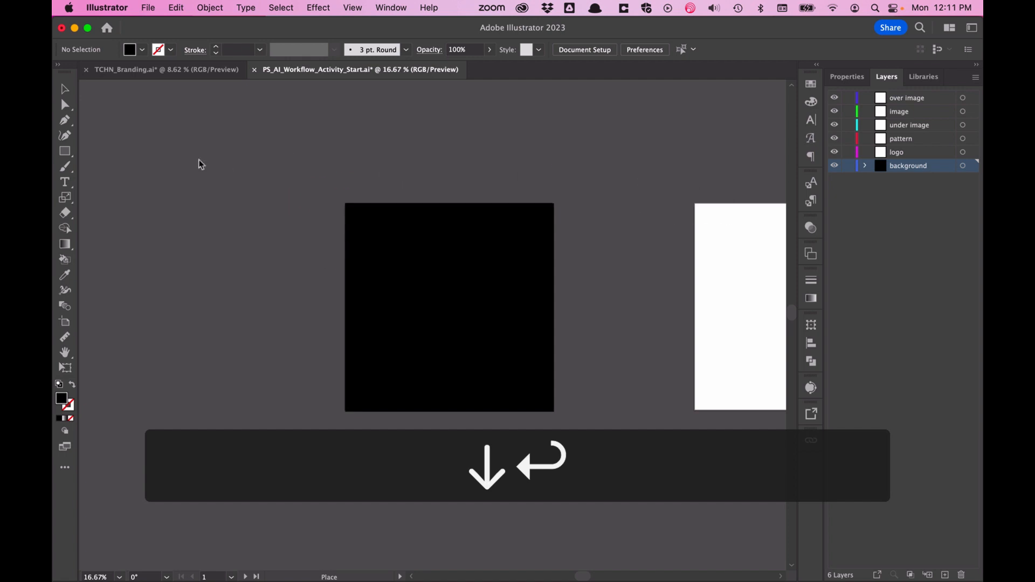
pyautogui.click(234, 172)
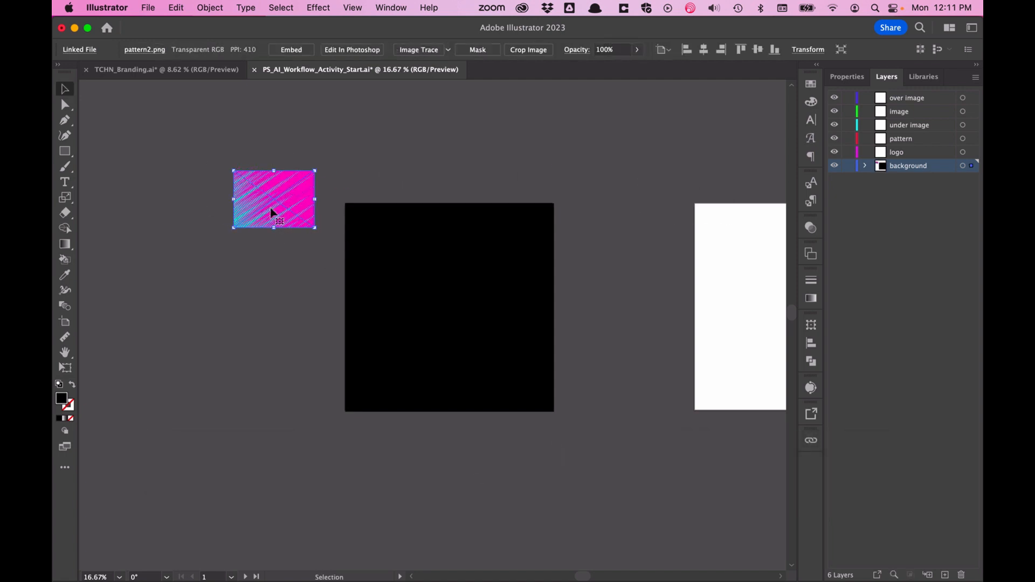
pyautogui.moveTo(271, 211); pyautogui.dragTo(452, 315)
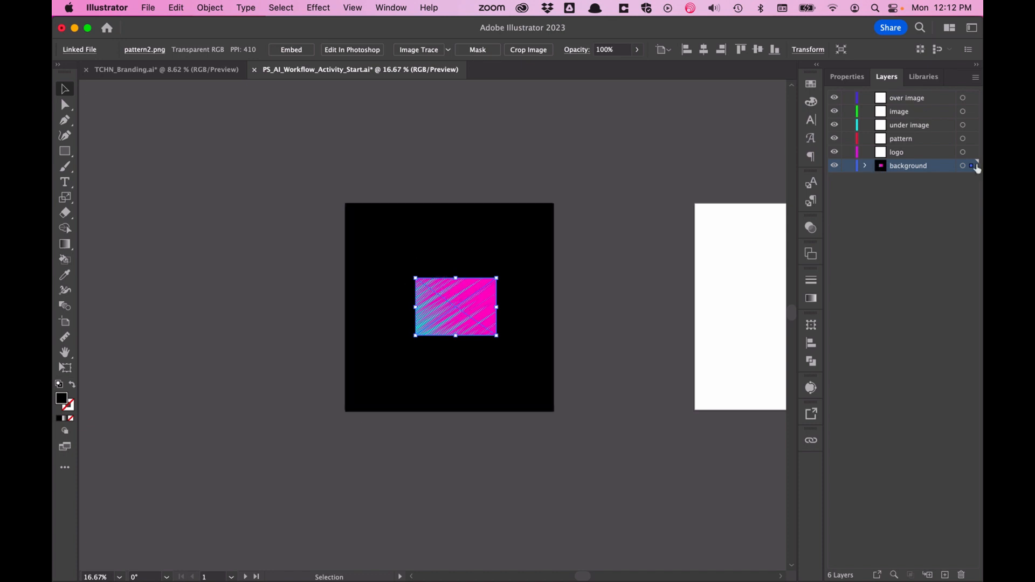
# - Move the pattern image to the pattern layer and scale it up proportionally until it is wider than the black square
pyautogui.moveTo(974, 151); pyautogui.dragTo(972, 138)
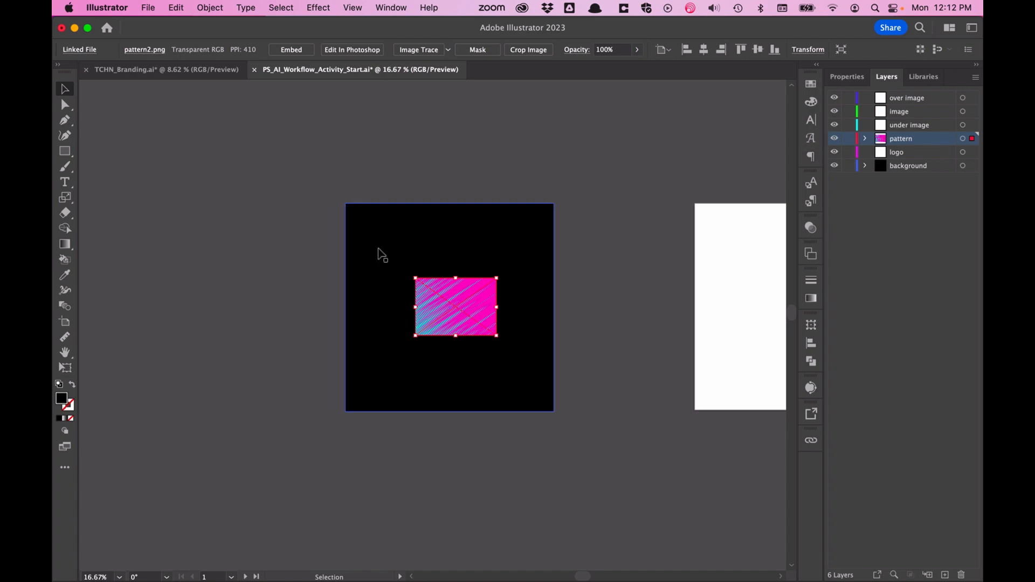
pyautogui.press('s')
pyautogui.moveTo(404, 248); pyautogui.dragTo(247, 125)
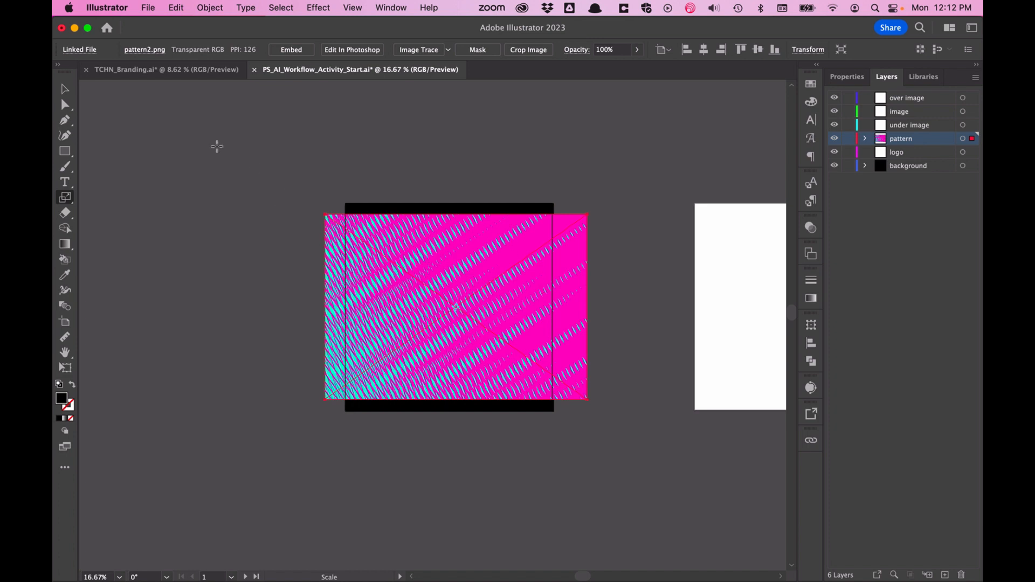
# - Draw a square slightly smaller than the artboard over the pattern and center it on the artboard horizontally and vertically
pyautogui.click(65, 153)
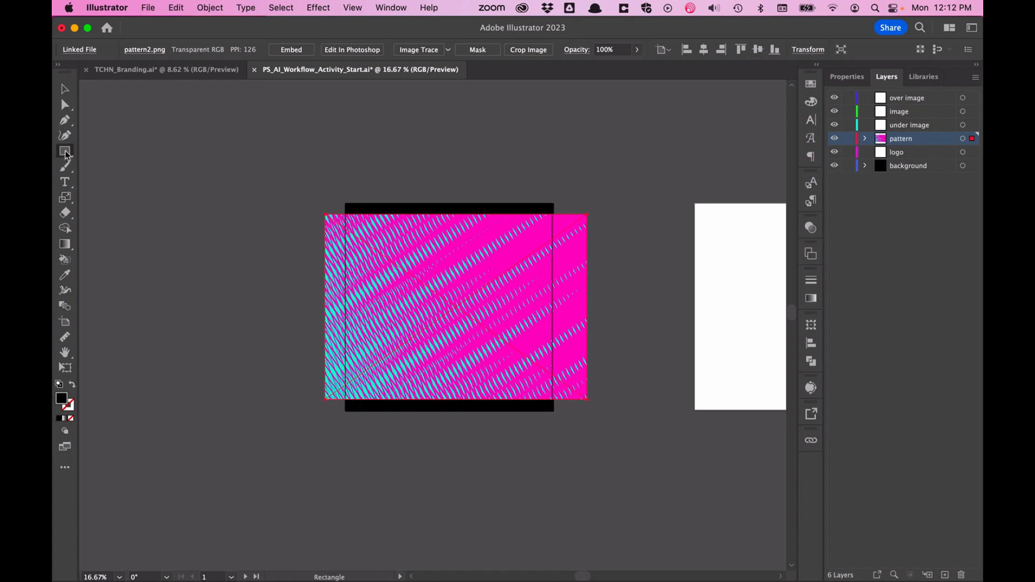
pyautogui.moveTo(372, 227); pyautogui.dragTo(539, 362)
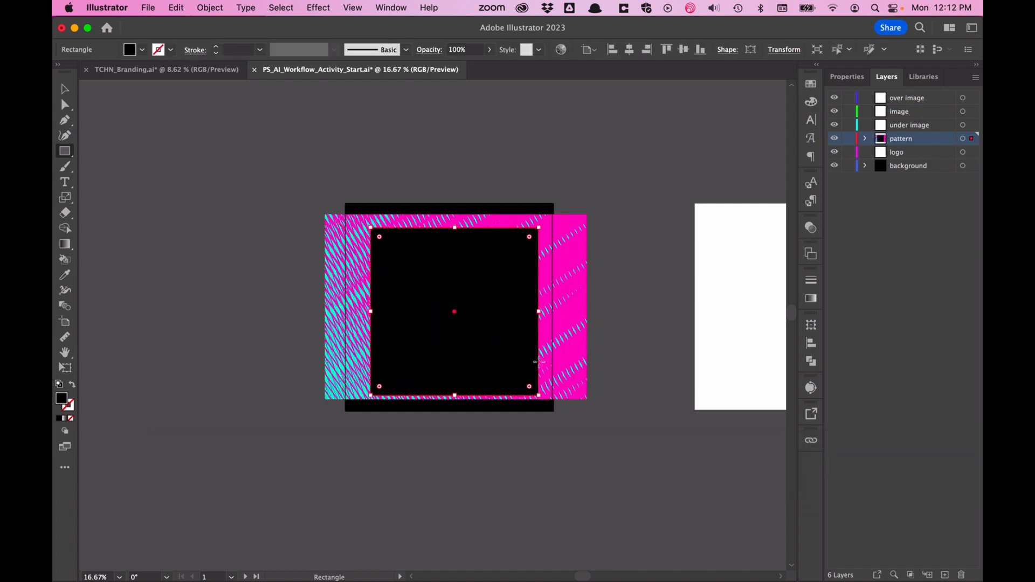
pyautogui.press('v')
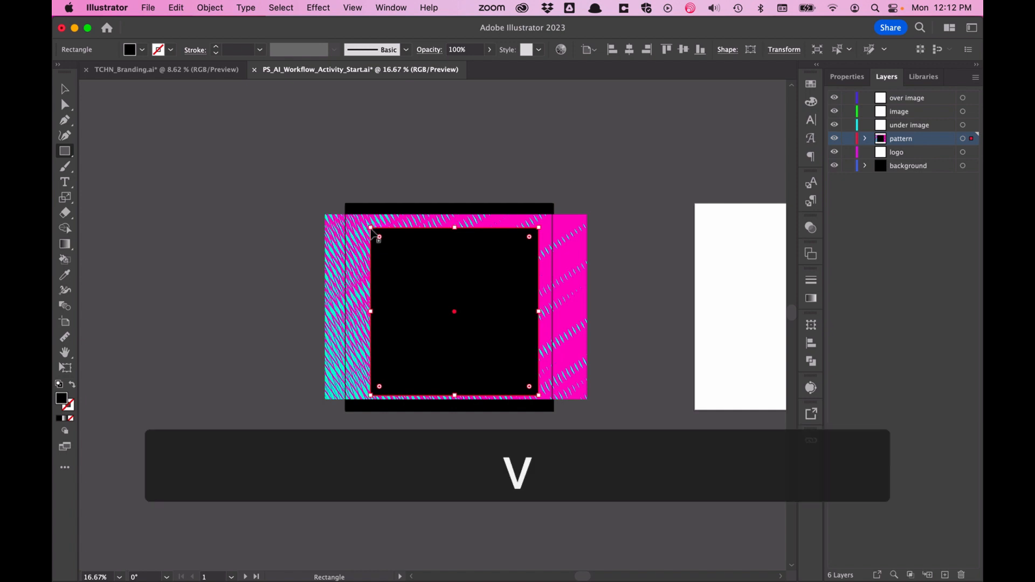
pyautogui.moveTo(371, 227); pyautogui.dragTo(363, 223)
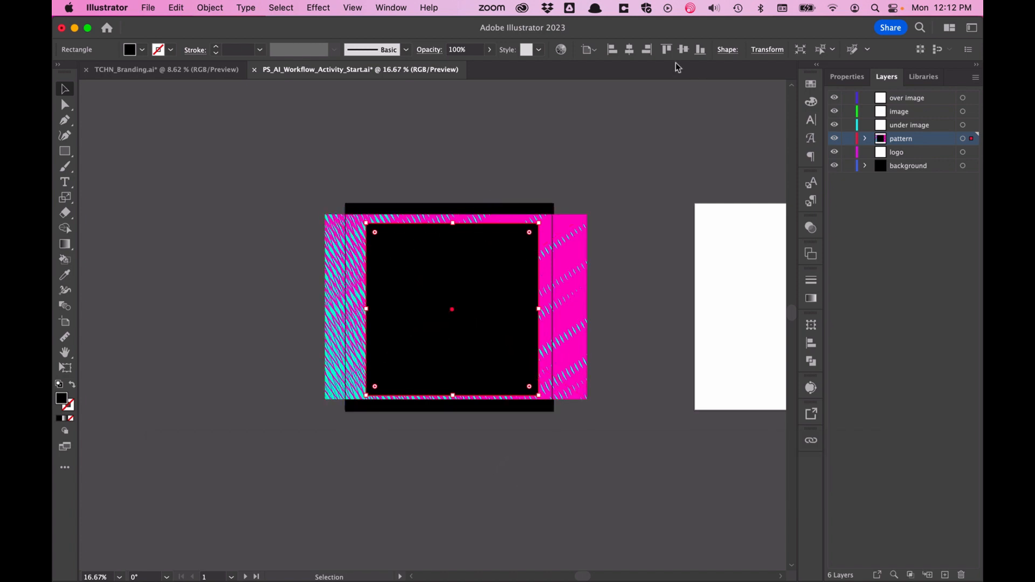
pyautogui.click(630, 50)
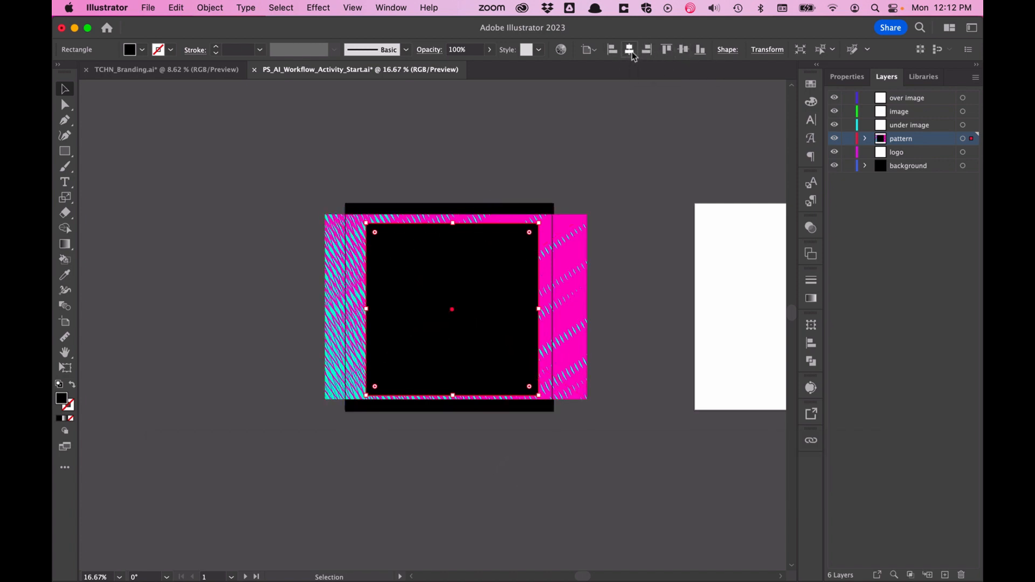
pyautogui.click(684, 51)
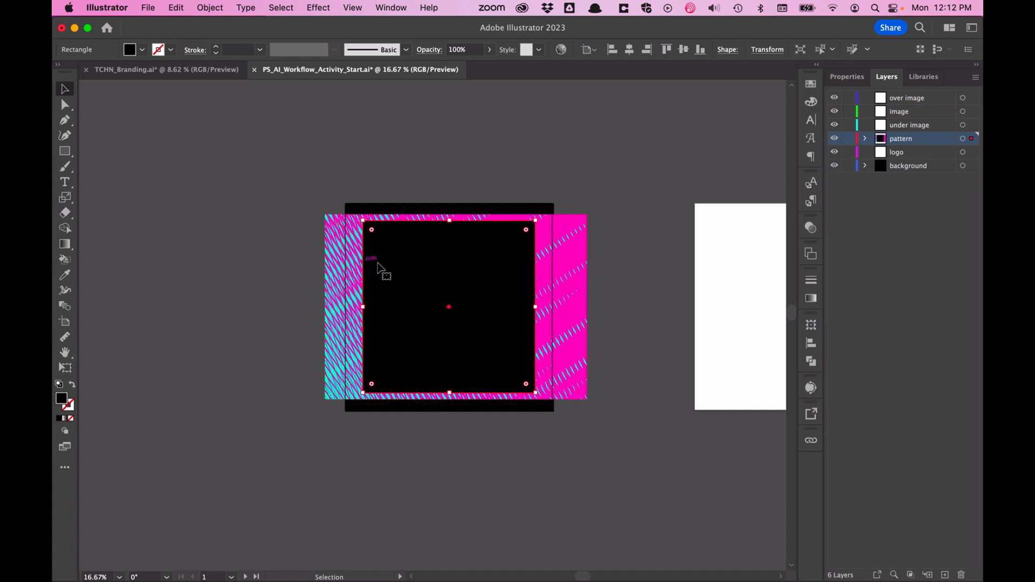
# - Make a clipping mask from the centered square and the pattern image so the pattern is cropped to the square
pyautogui.press('shift')
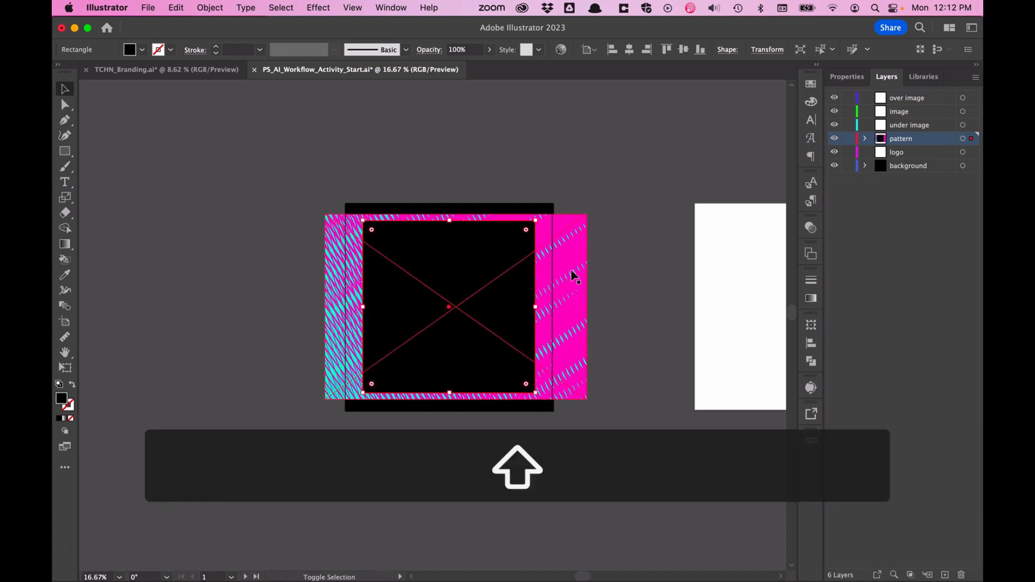
pyautogui.keyDown('shift'); pyautogui.click(575, 277); pyautogui.keyUp('shift')
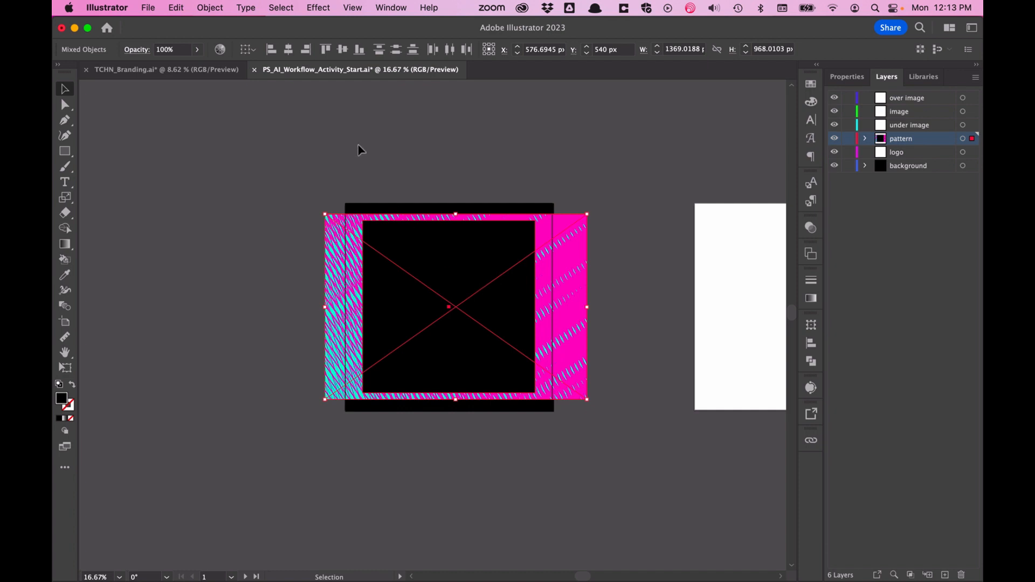
pyautogui.click(222, 7)
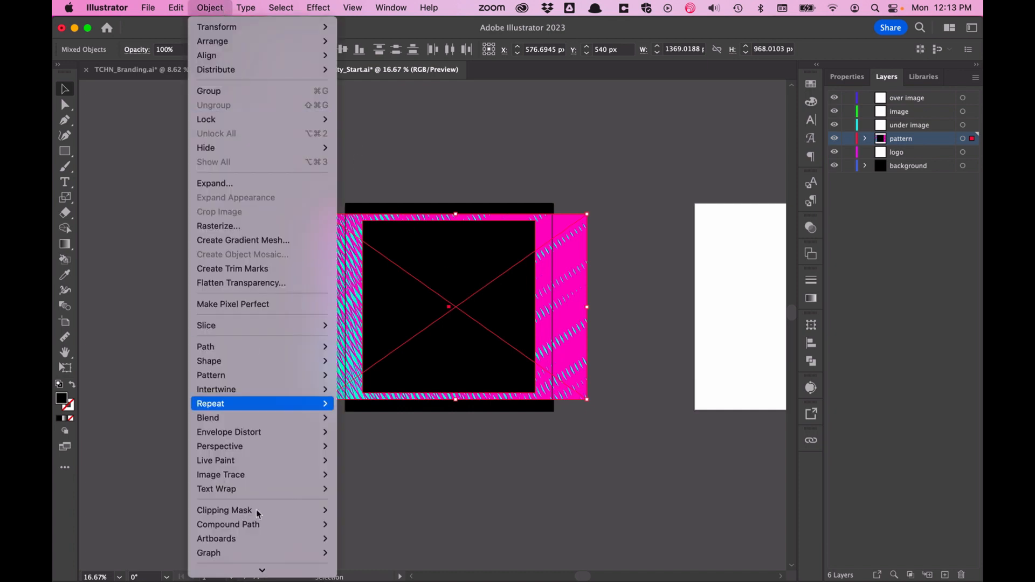
pyautogui.moveTo(257, 510)
pyautogui.click(354, 511)
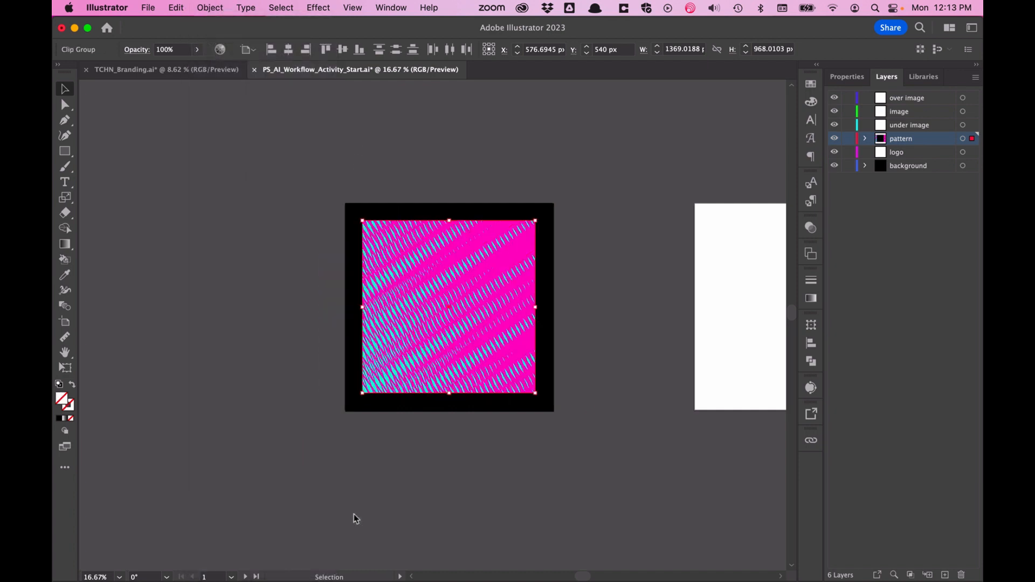
pyautogui.click(233, 413)
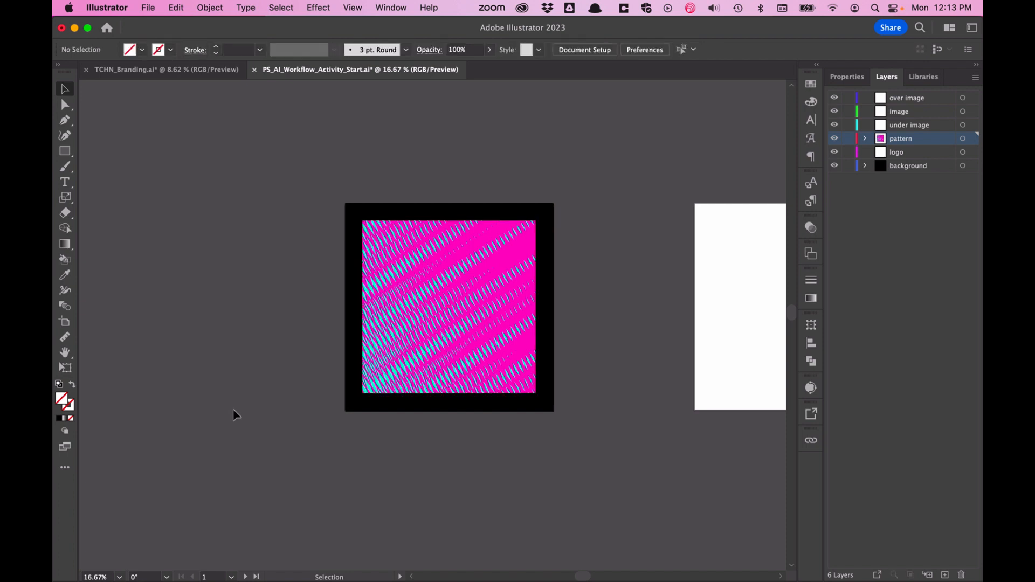
# - Scale the clipped pattern group down proportionally to about 835 px square, keeping it centered on the artboard
pyautogui.click(449, 307)
pyautogui.press('s')
pyautogui.moveTo(269, 178); pyautogui.dragTo(285, 191)
pyautogui.press('v')
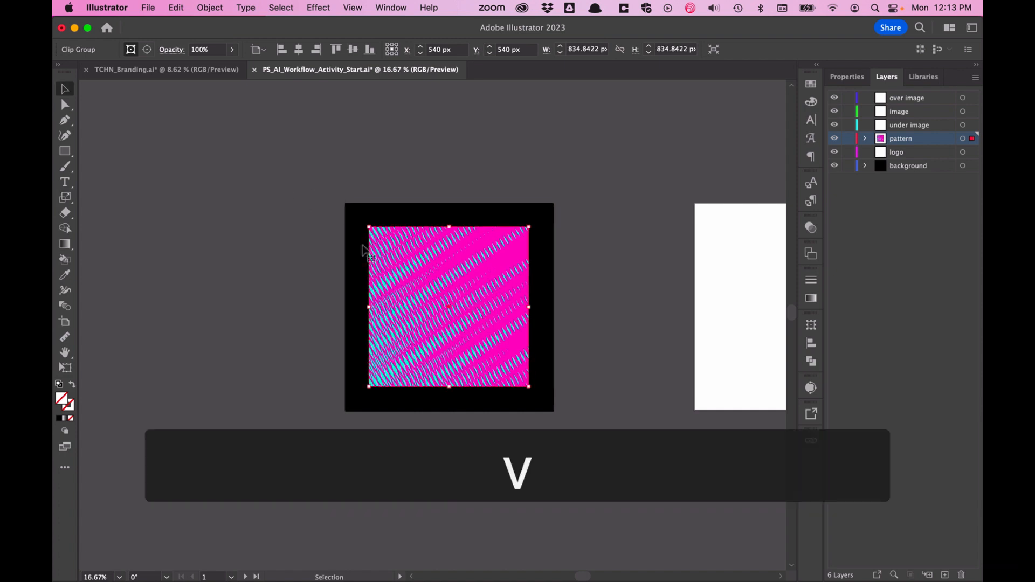
# - Isolate the clip group and shift the pattern image to the right until its edge nearly reaches the mask's left edge
pyautogui.doubleClick(492, 325)
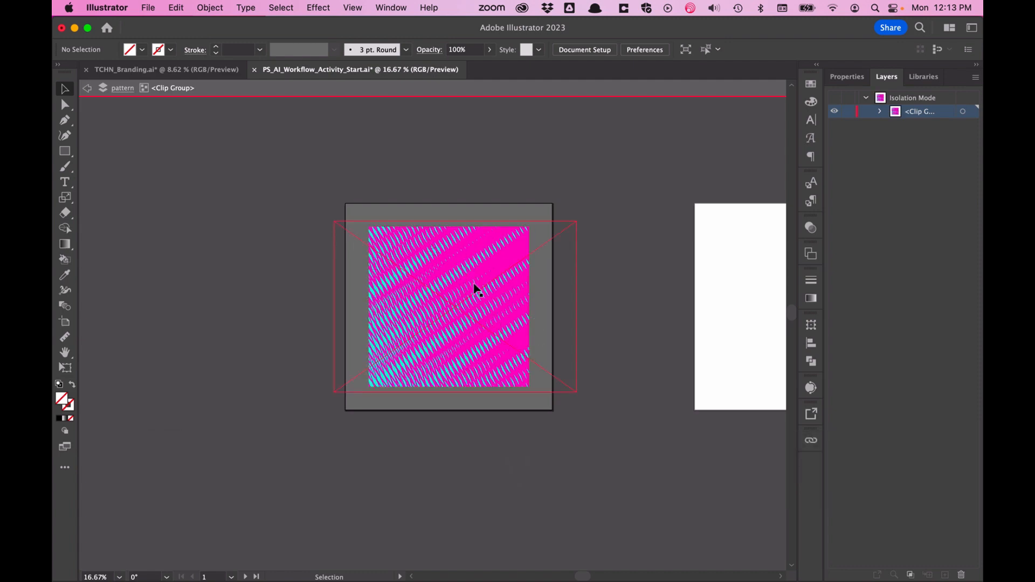
pyautogui.moveTo(565, 305); pyautogui.dragTo(595, 302)
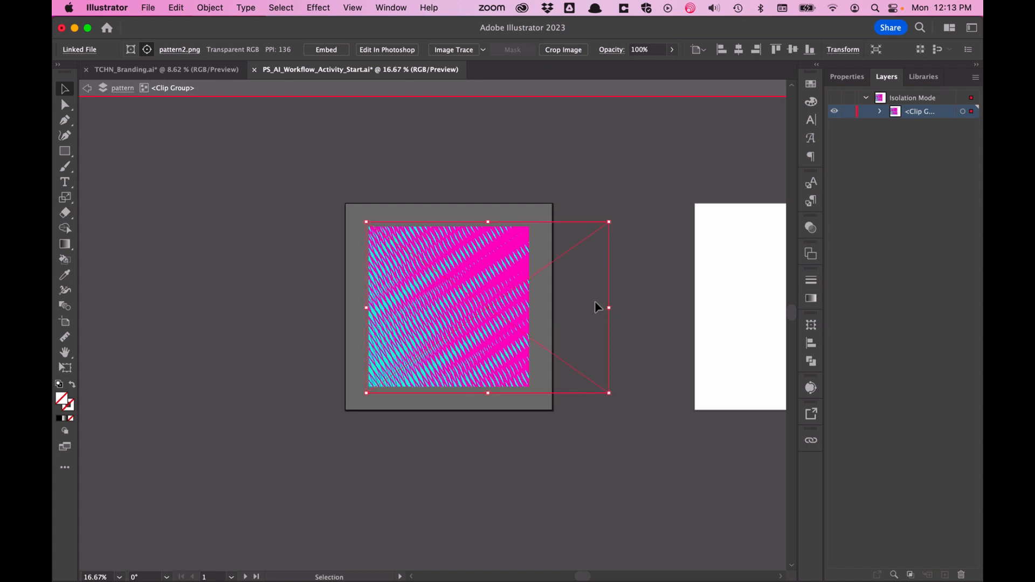
pyautogui.press('Escape')
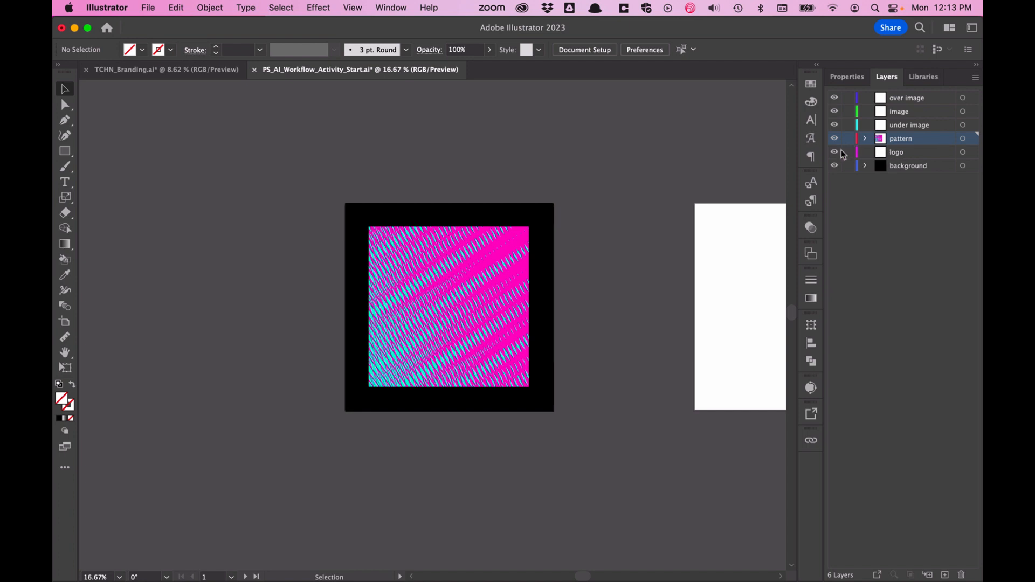
# - Place xyzfest_logo_xyzfest_logo.eps from the assets folder as a linked file on the logo layer
pyautogui.click(906, 156)
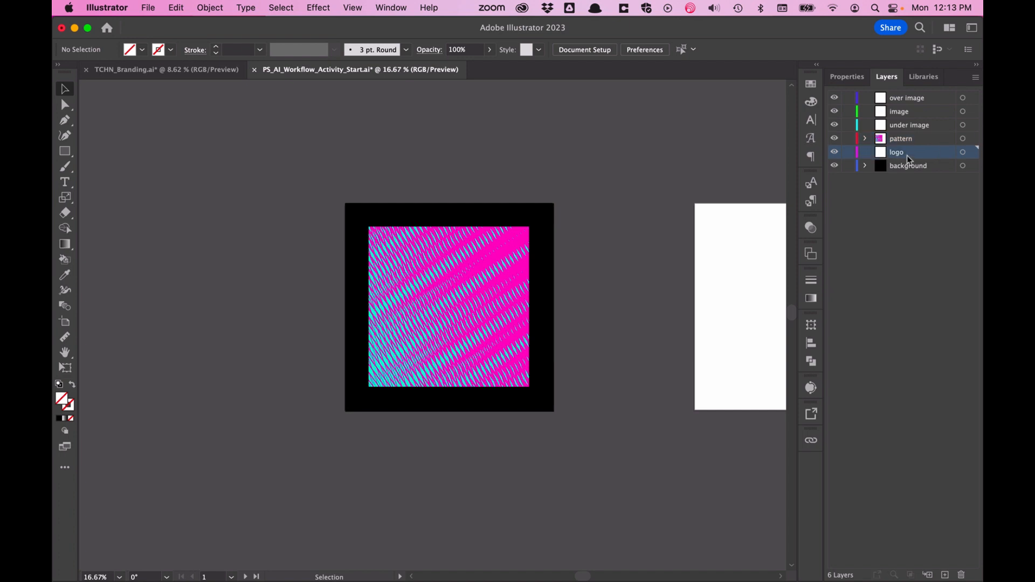
pyautogui.click(142, 9)
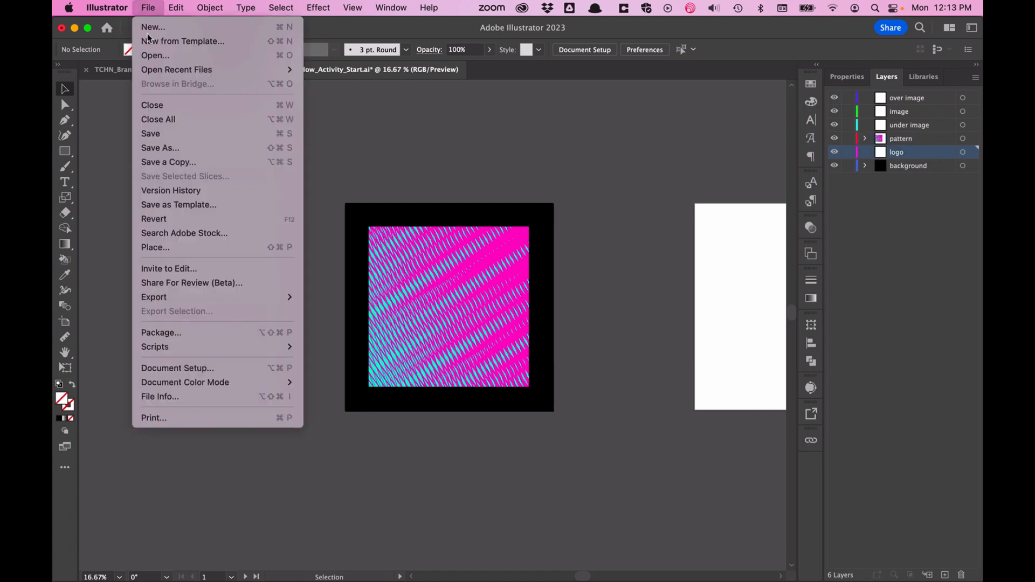
pyautogui.click(192, 248)
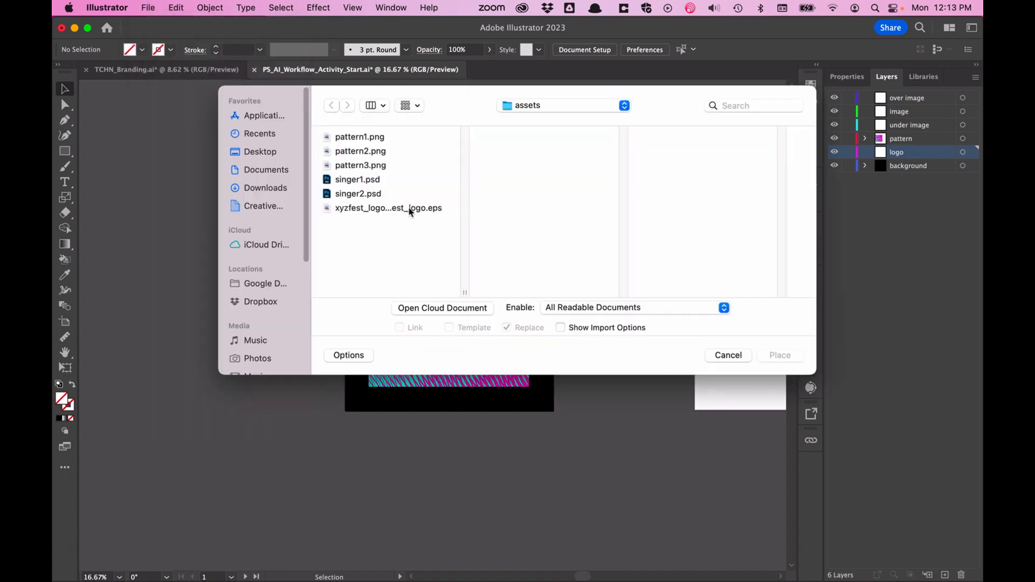
pyautogui.click(411, 212)
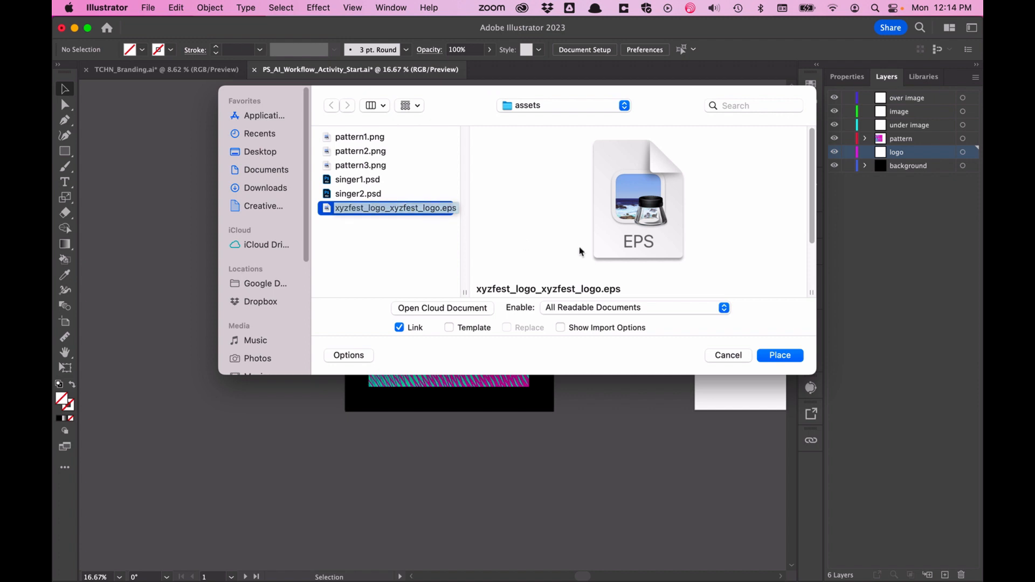
pyautogui.click(780, 355)
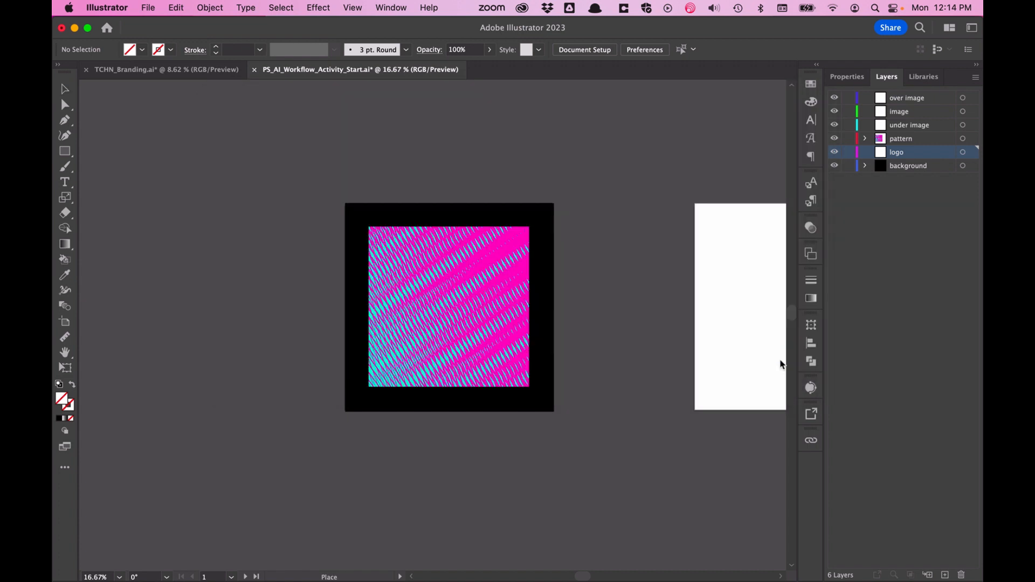
pyautogui.click(300, 166)
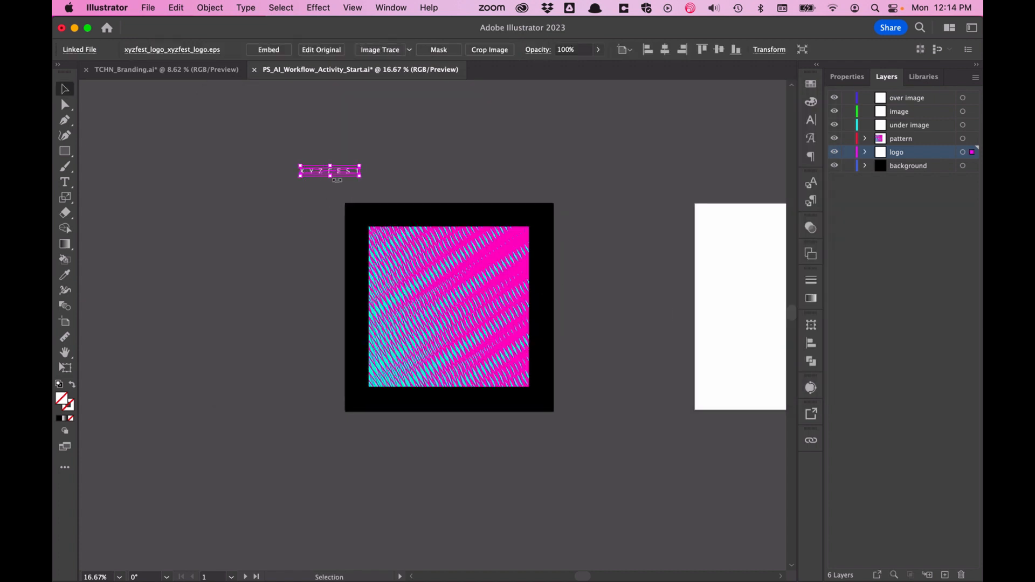
# - Resize the XYZFEST logo and position it in the black border above the pattern, aligned with the pattern's left edge
pyautogui.moveTo(350, 173); pyautogui.dragTo(629, 410)
pyautogui.press('z')
pyautogui.press('s')
pyautogui.moveTo(584, 192); pyautogui.dragTo(562, 205)
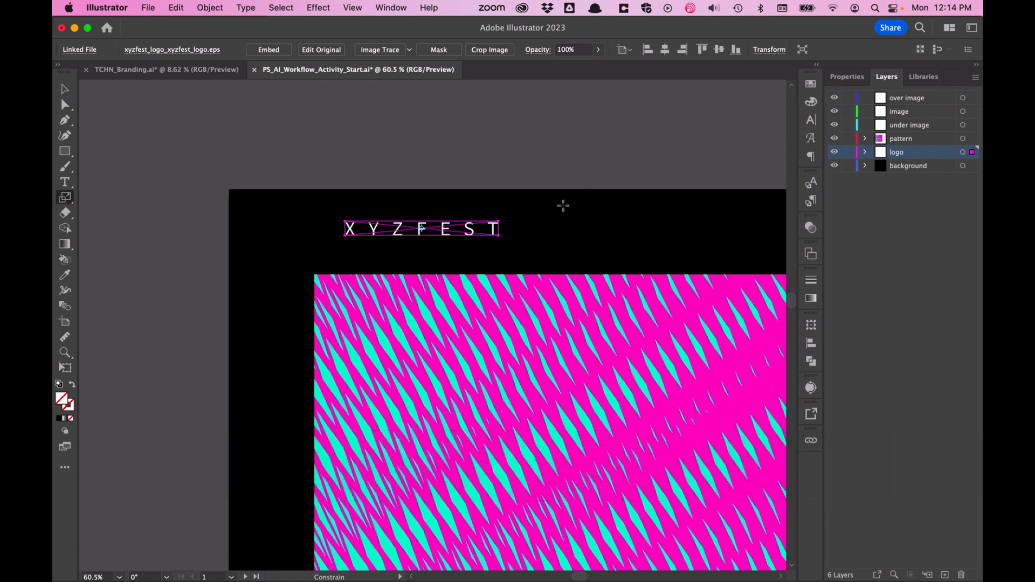
pyautogui.press('v')
pyautogui.moveTo(465, 237); pyautogui.dragTo(437, 241)
pyautogui.click(440, 160)
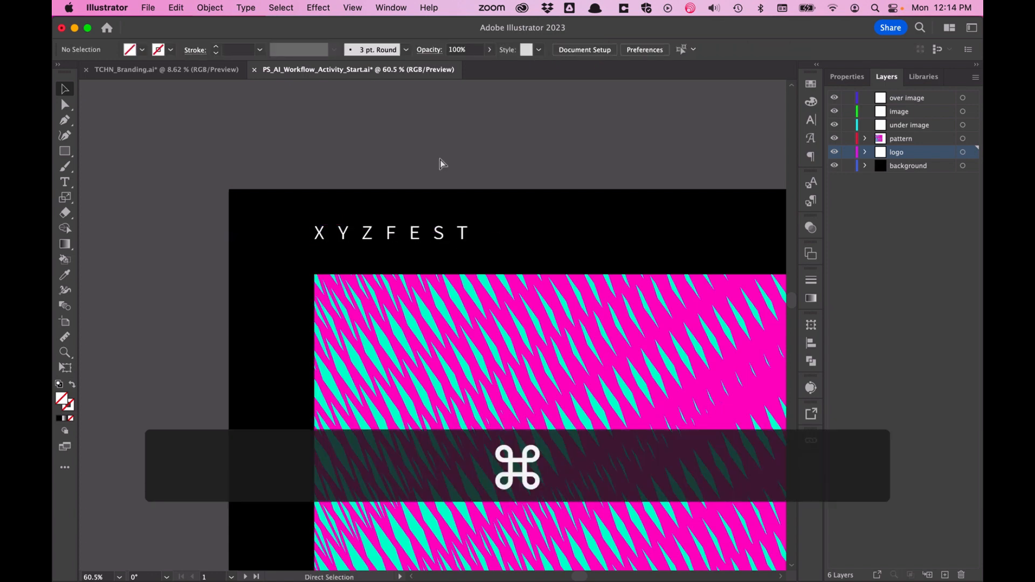
# - Place singer1.psd from the assets folder as a linked image on the image layer, over the artboard
pyautogui.press('super+minus')
pyautogui.press('super+minus')
pyautogui.press('super+minus')
pyautogui.press('super+minus')
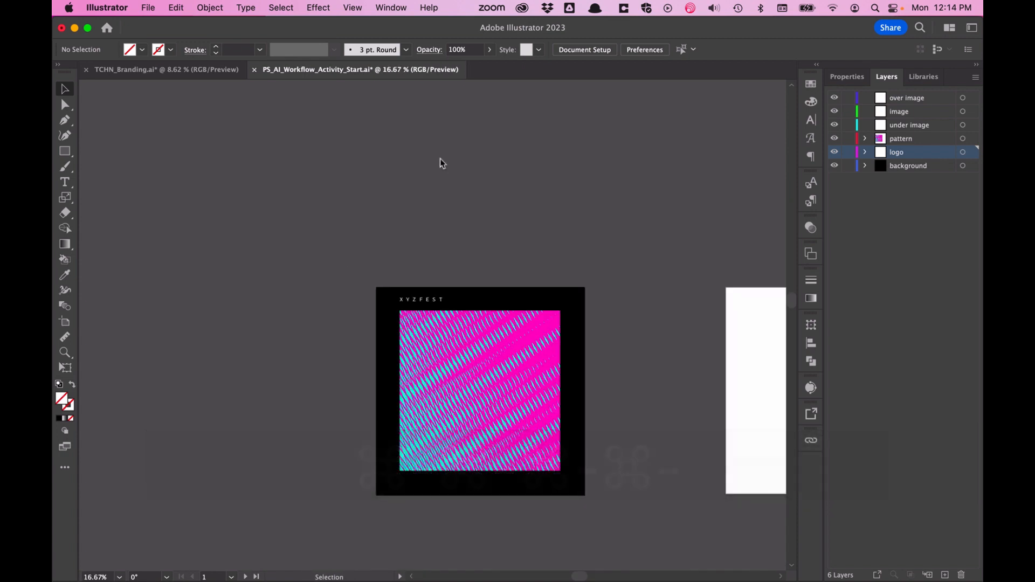
pyautogui.click(894, 114)
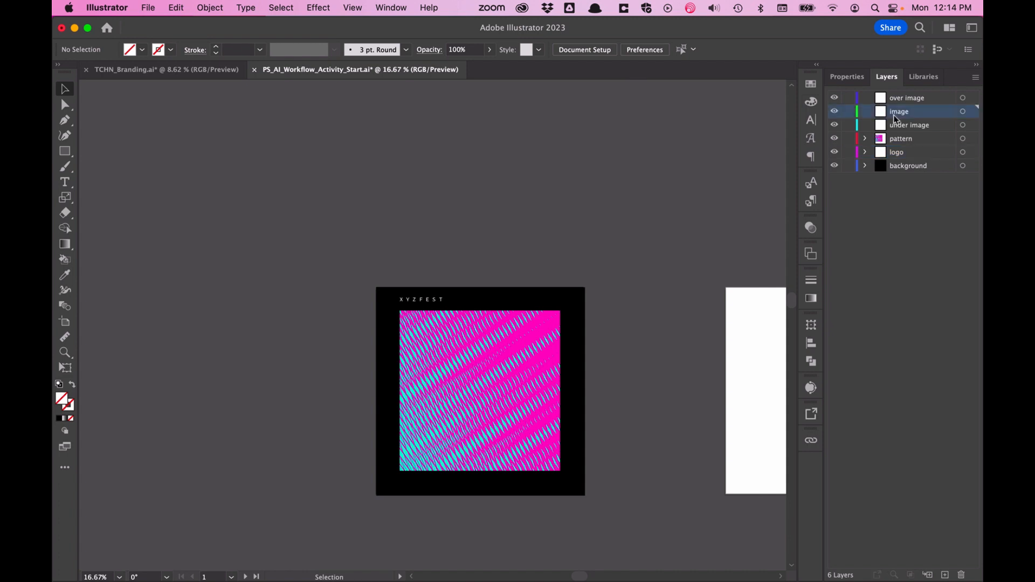
pyautogui.moveTo(53, 1)
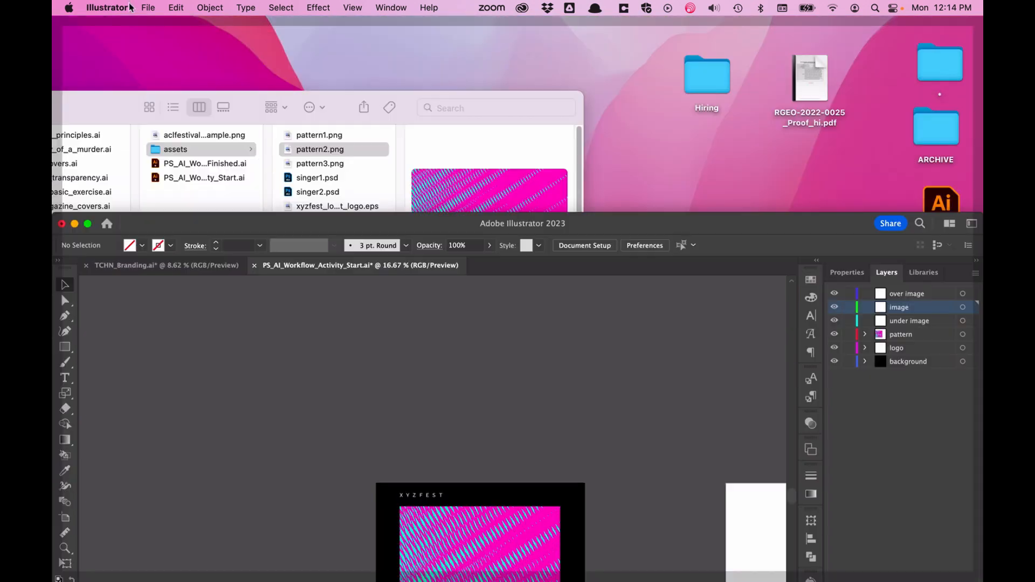
pyautogui.click(147, 7)
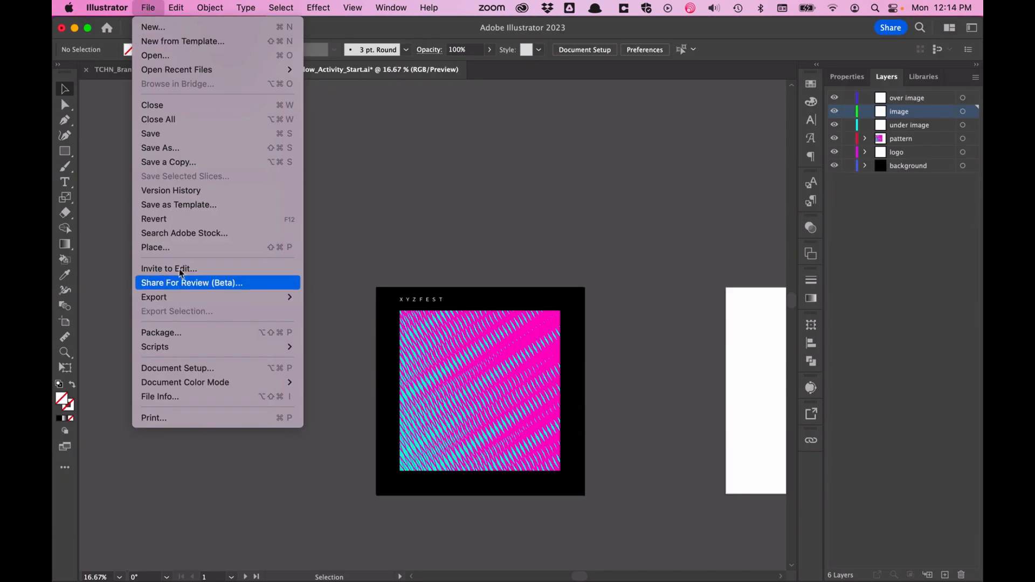
pyautogui.click(170, 244)
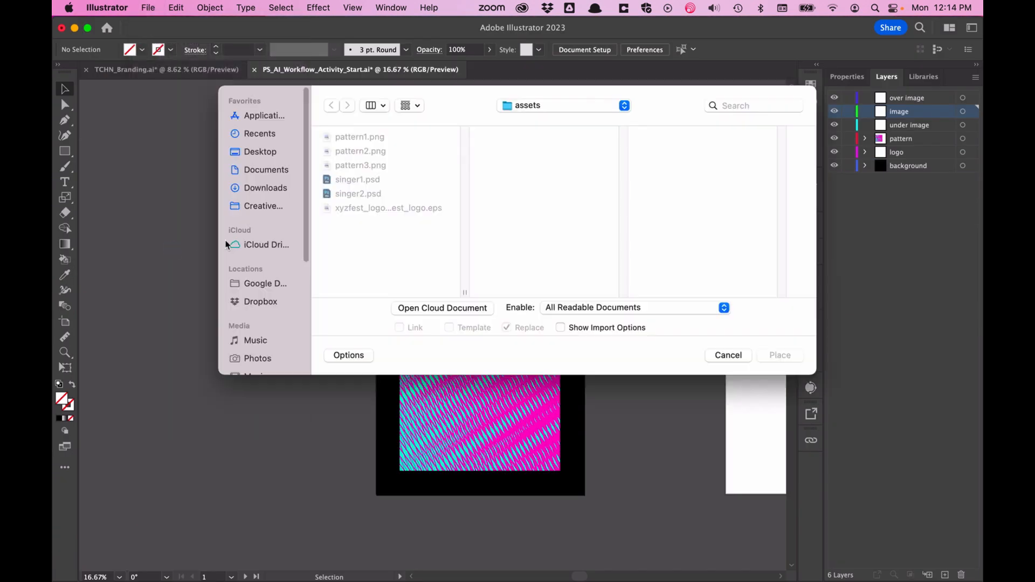
pyautogui.click(405, 183)
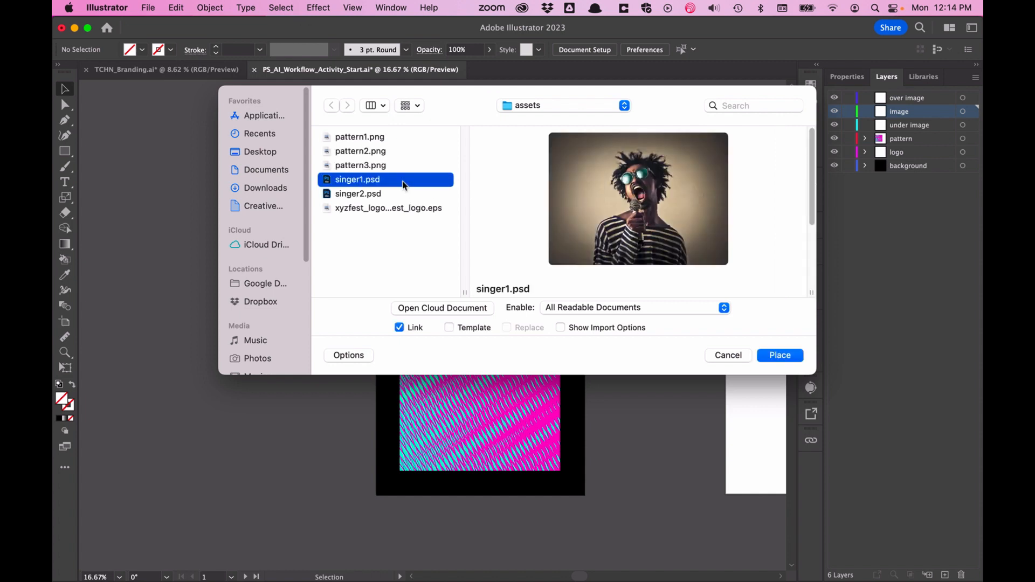
pyautogui.press('Return')
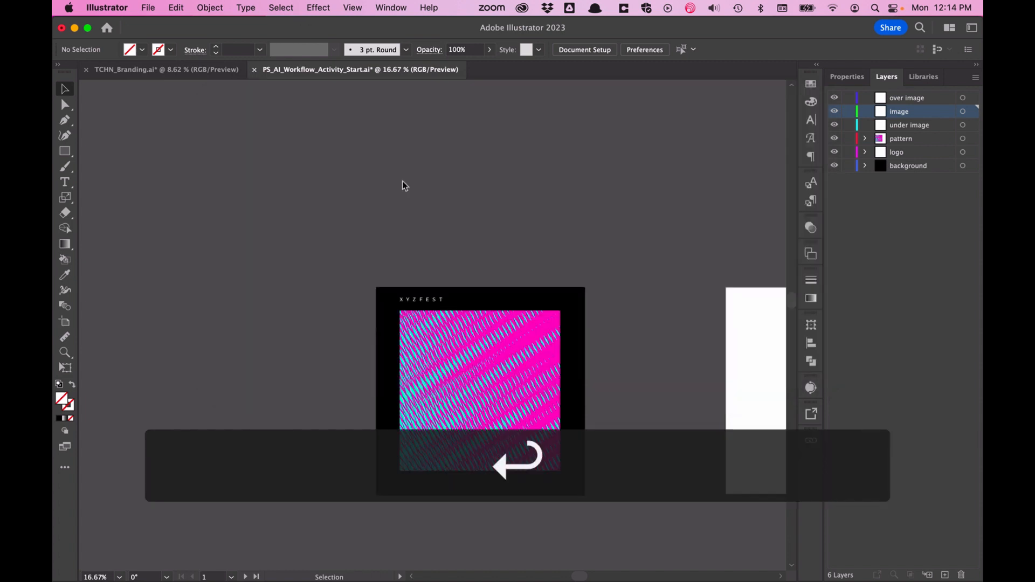
pyautogui.click(342, 321)
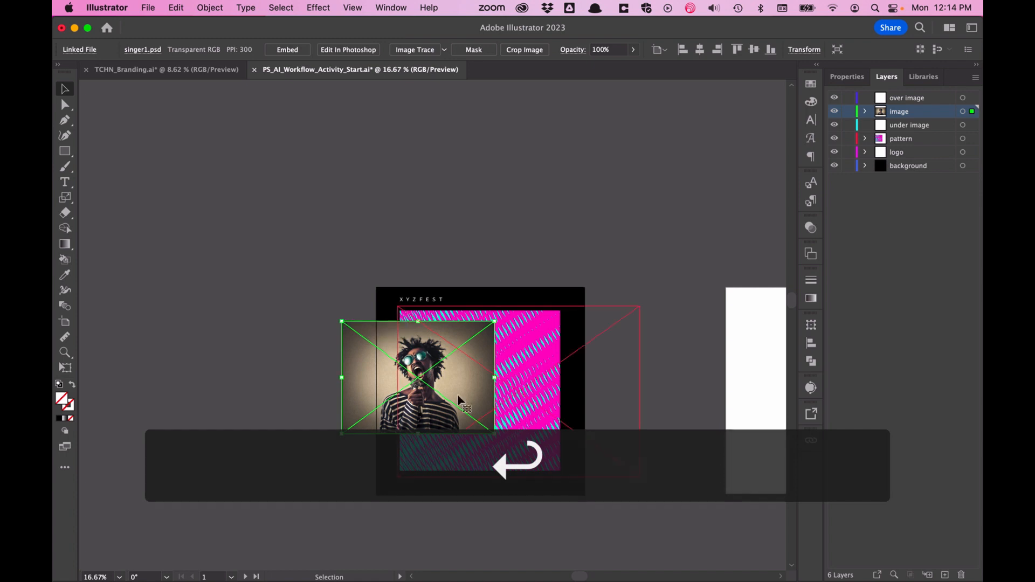
# - Scale the singer image up until it is wider than the artboard and align its lower edge with the artboard's bottom
pyautogui.press('s')
pyautogui.moveTo(296, 296); pyautogui.dragTo(221, 213)
pyautogui.press('v')
pyautogui.moveTo(440, 411); pyautogui.dragTo(487, 430)
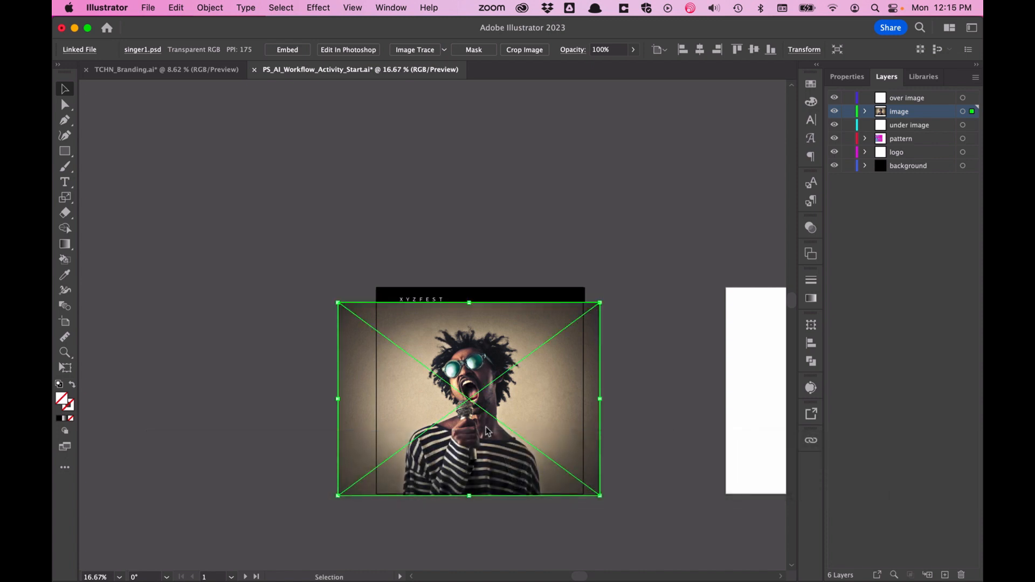
pyautogui.click(274, 403)
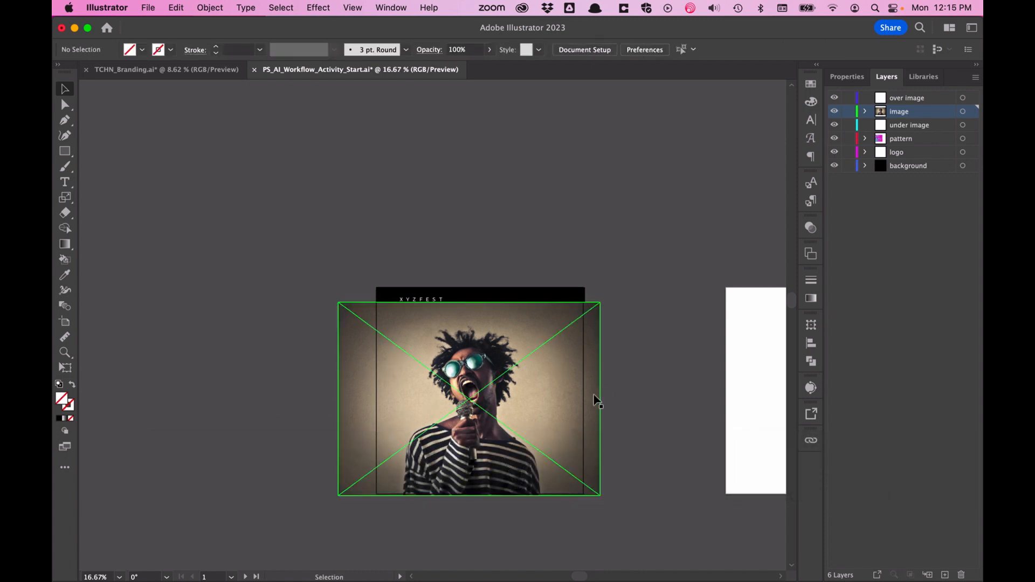
# - Switch to Firefox to review the ACL Festival Instagram posts, and go on to the singer1.psd document in Photoshop
pyautogui.hotkey('ctrl', 'Up')
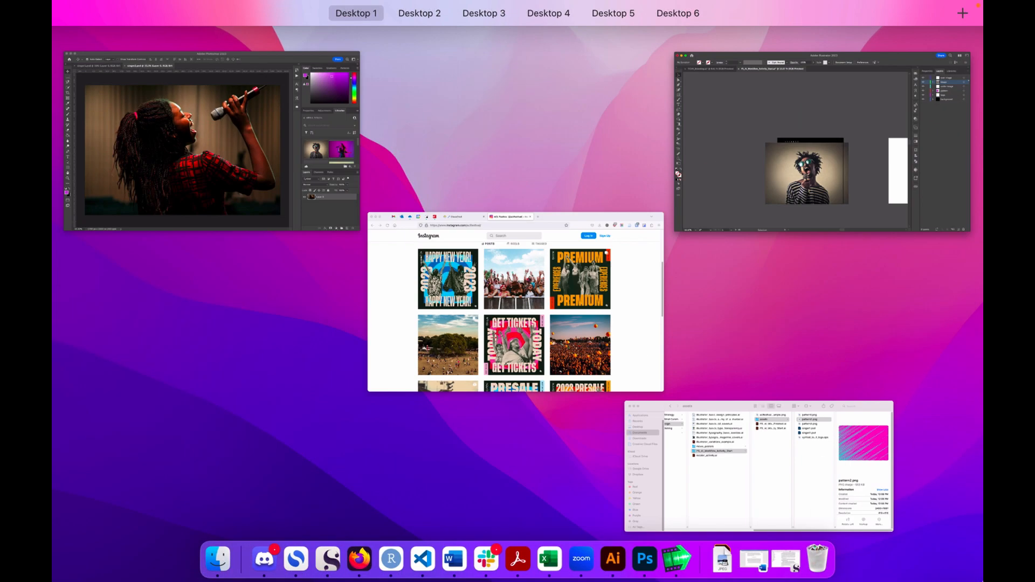
pyautogui.click(522, 306)
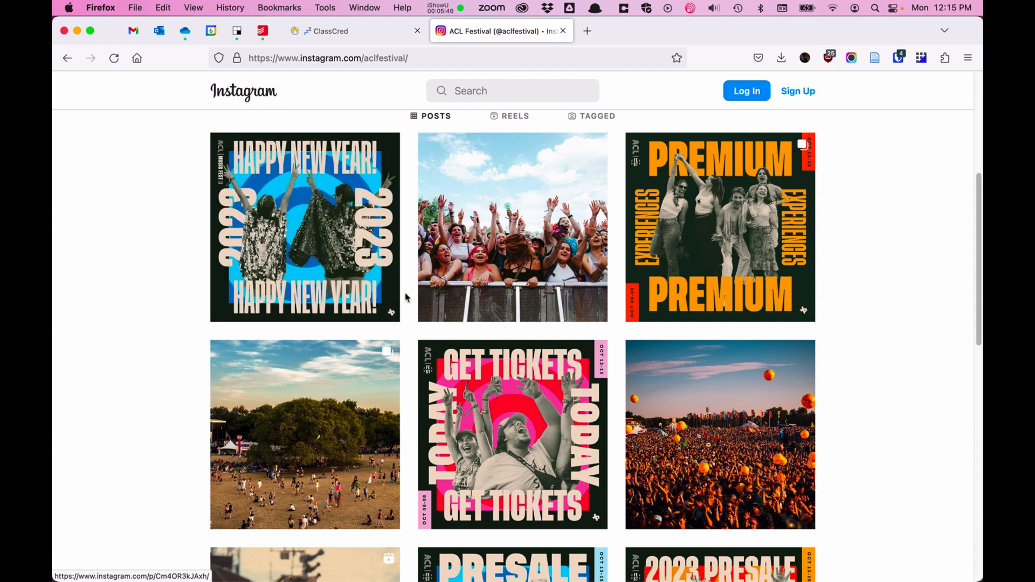
pyautogui.hotkey('ctrl', 'Up')
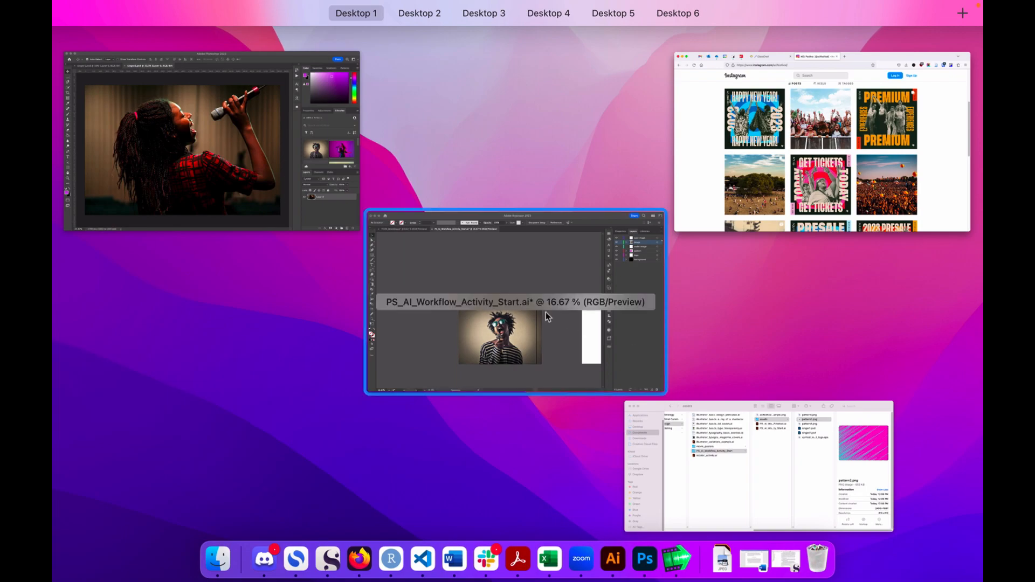
pyautogui.click(319, 215)
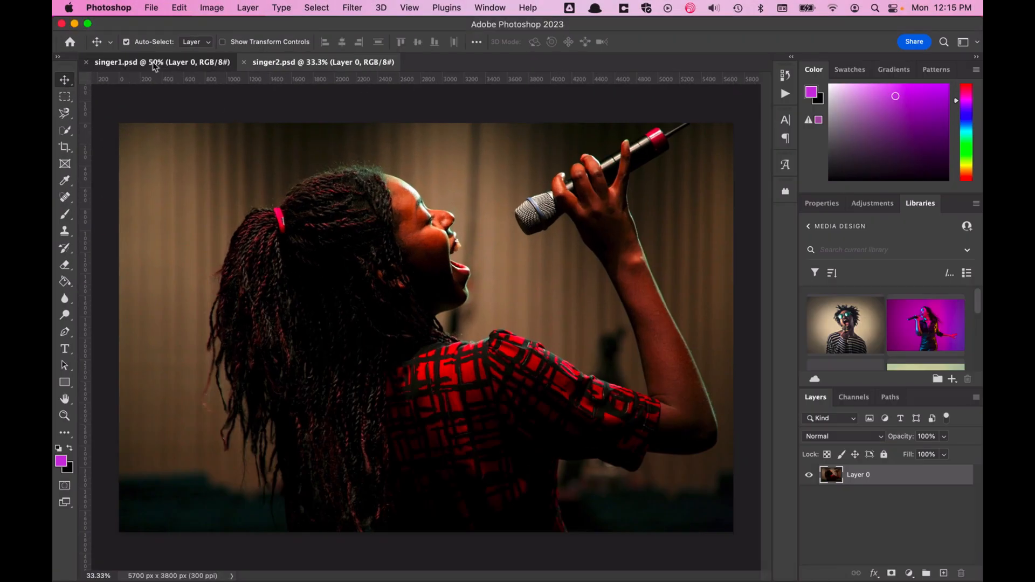
pyautogui.click(155, 64)
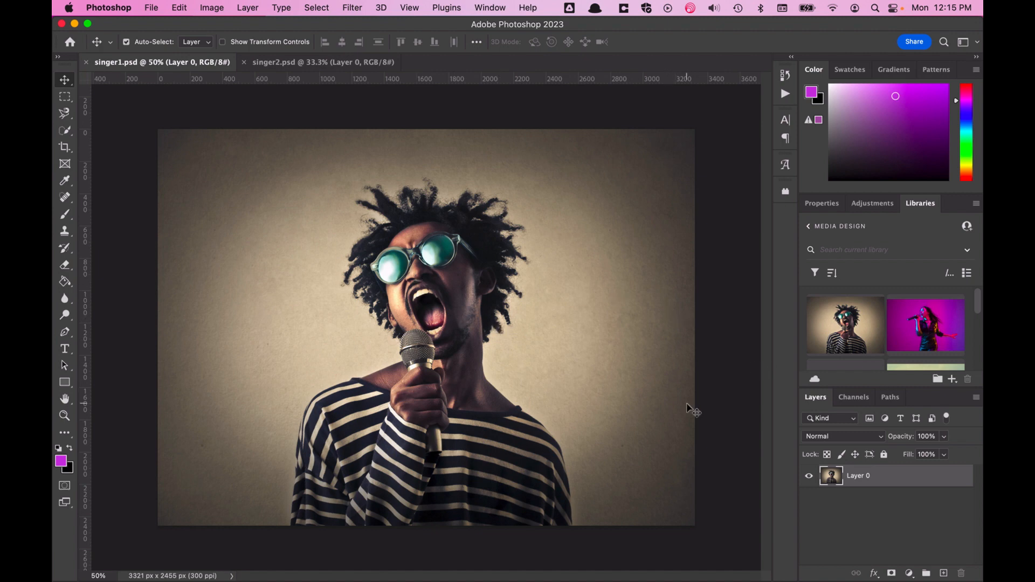
# - Duplicate Layer 0 with the original layer hidden, and select the subject on the copy
pyautogui.moveTo(872, 484); pyautogui.dragTo(944, 573)
pyautogui.click(810, 500)
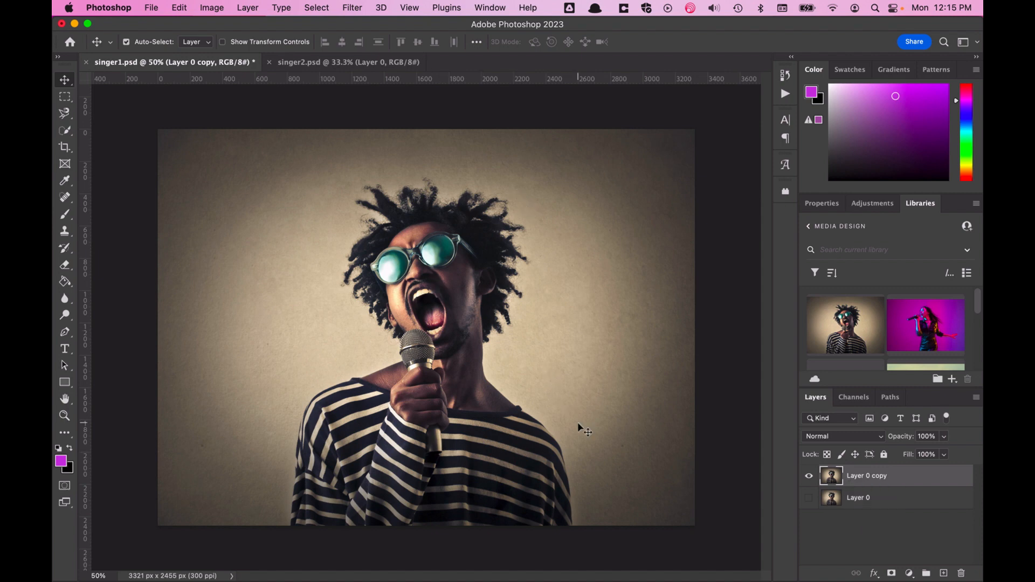
pyautogui.click(319, 8)
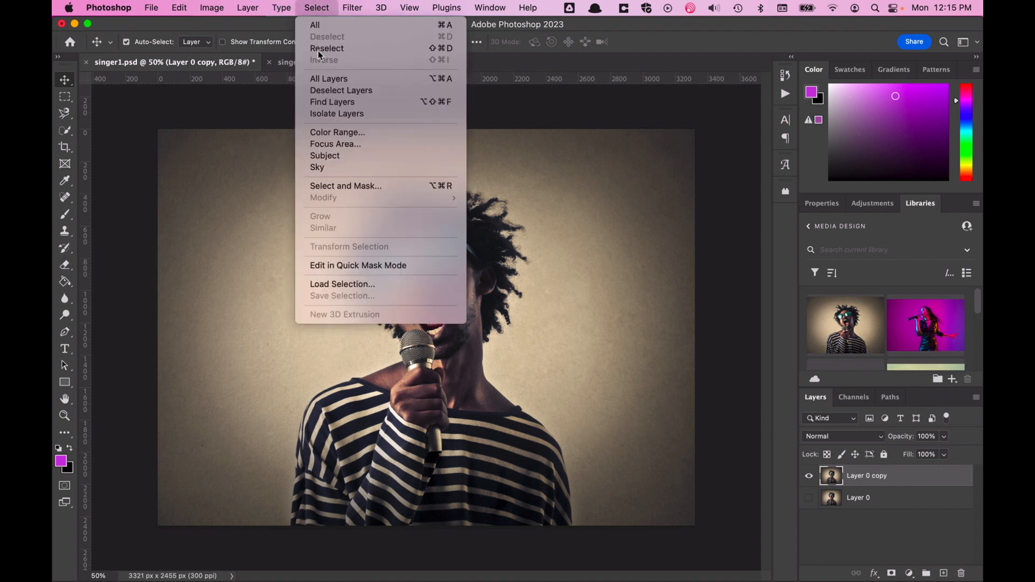
pyautogui.click(338, 156)
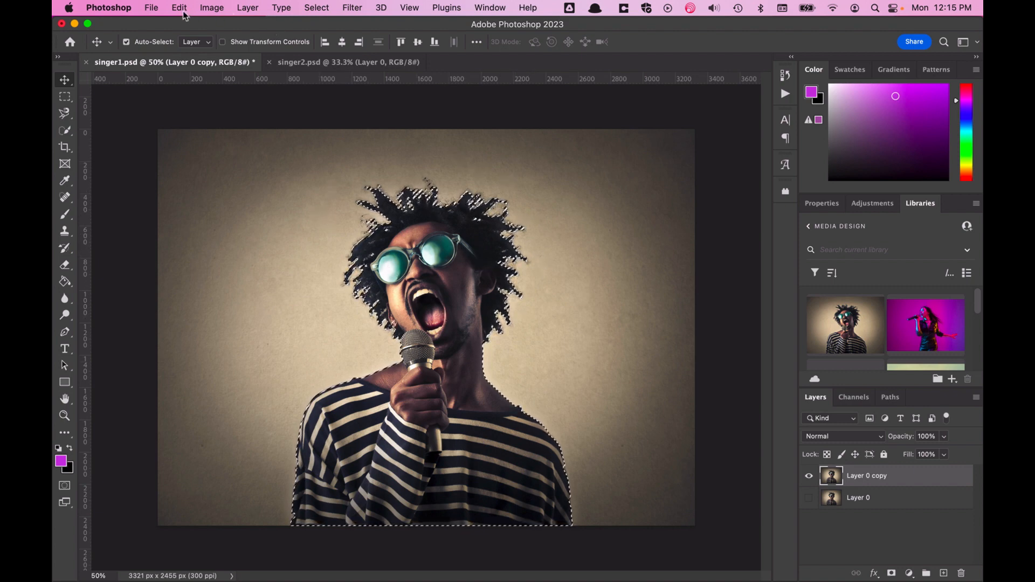
# - Invert the subject selection and clear the background from Layer 0 copy so only the singer remains
pyautogui.click(317, 8)
pyautogui.click(346, 61)
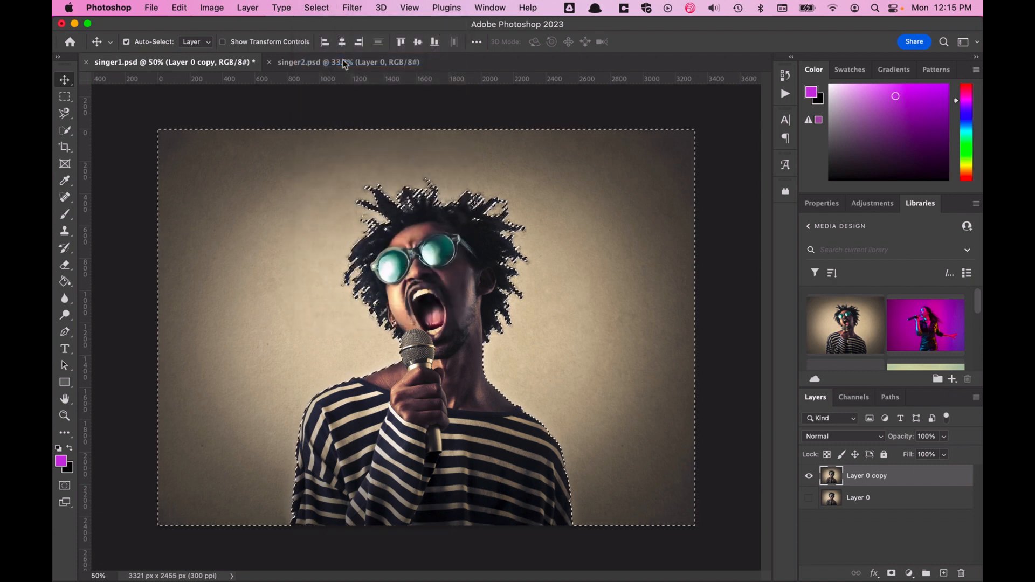
pyautogui.click(179, 8)
pyautogui.click(211, 87)
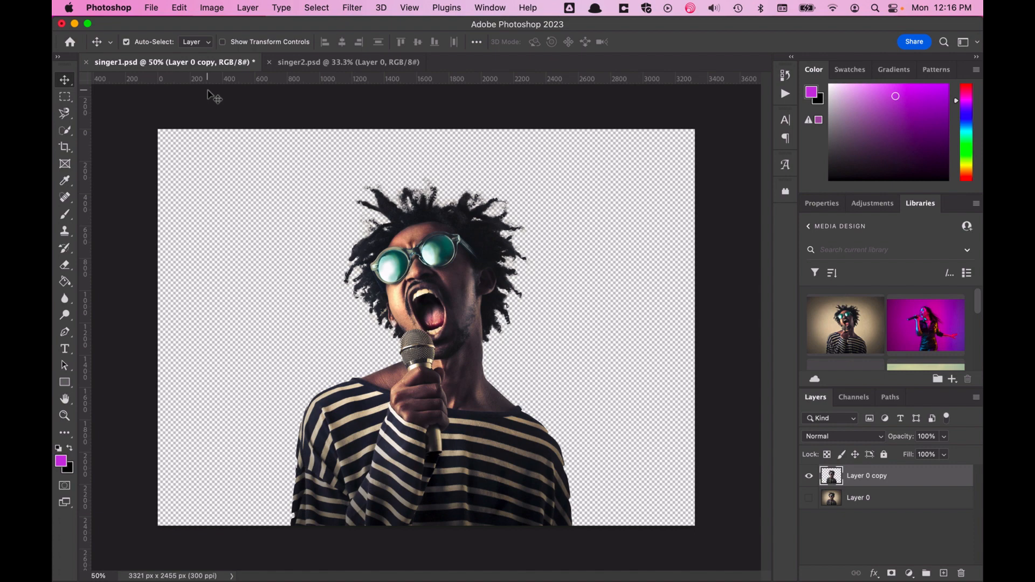
# - Save singer1.psd, switch to Illustrator and update the modified linked singer image
pyautogui.press('super+s')
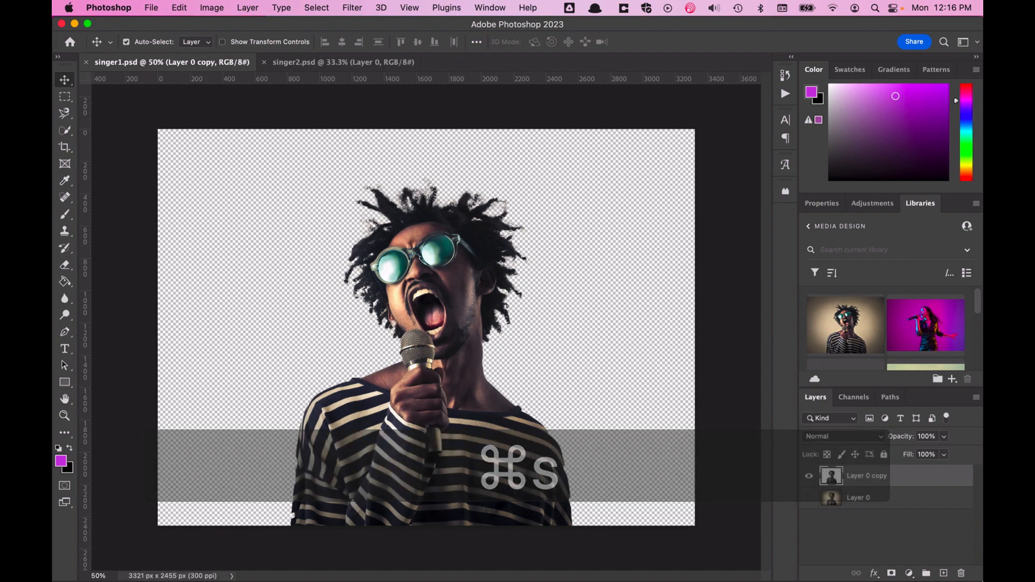
pyautogui.moveTo(982, 581)
pyautogui.click(241, 182)
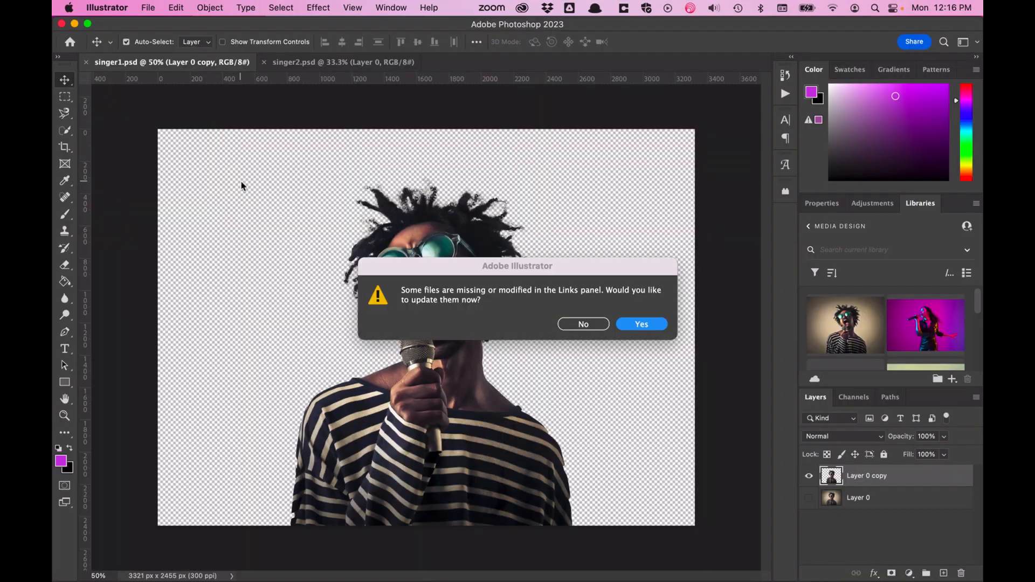
pyautogui.click(641, 325)
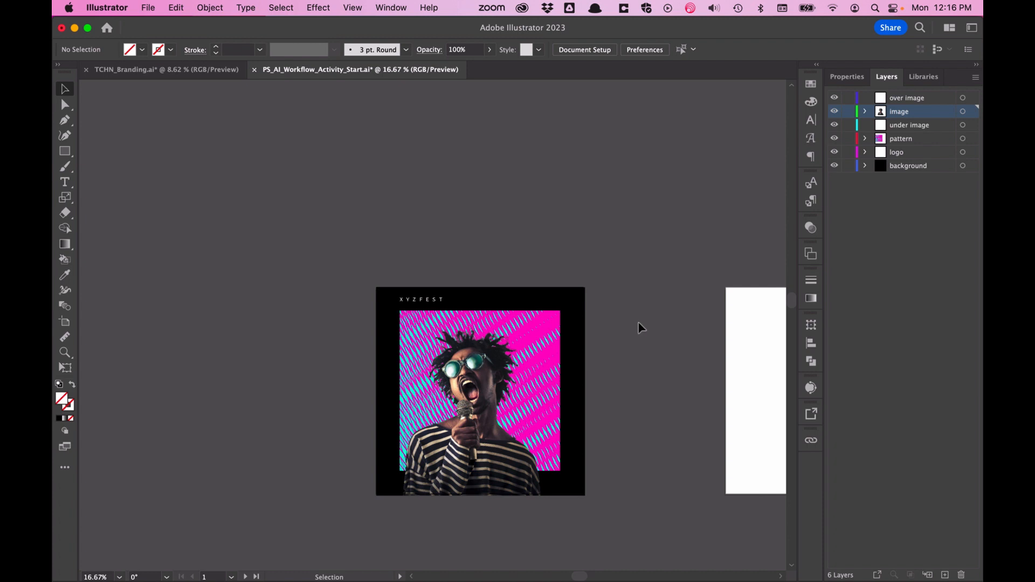
# - Center the linked singer image horizontally over the artboard and scale it up proportionally from its center
pyautogui.moveTo(494, 426)
pyautogui.mouseDown()
pyautogui.moveTo(528, 400)
pyautogui.moveTo(506, 416)
pyautogui.mouseUp()
pyautogui.press('s')
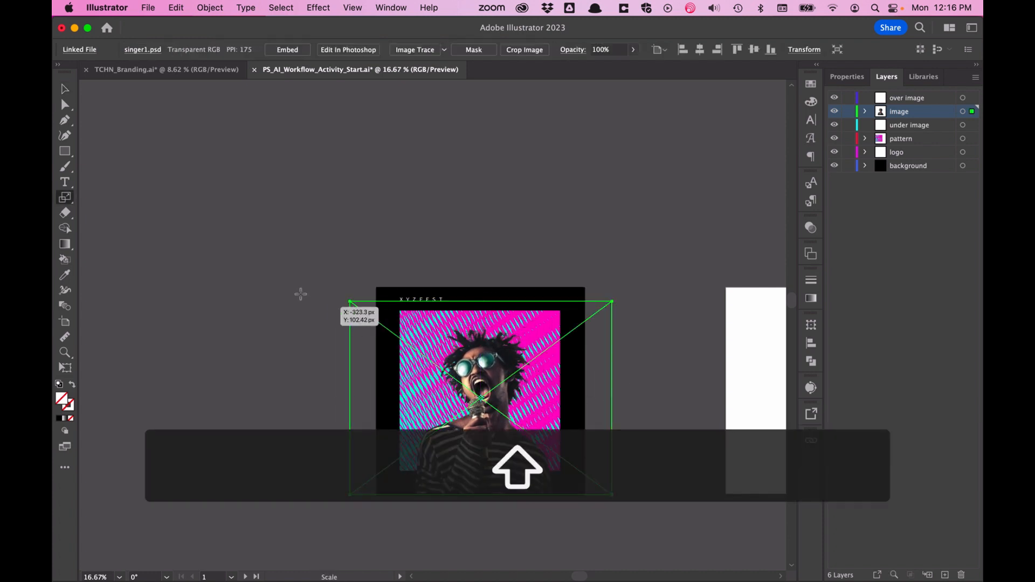
pyautogui.moveTo(300, 293); pyautogui.dragTo(261, 257)
# - Nudge the enlarged singer image up and slightly right until its lower edge meets the artboard's bottom edge, and deselect it
pyautogui.press('v')
pyautogui.hotkey('shift', 'Up')
pyautogui.hotkey('shift', 'Up')
pyautogui.hotkey('shift', 'Up')
pyautogui.hotkey('shift', 'Up')
pyautogui.hotkey('shift', 'Up')
pyautogui.hotkey('shift', 'Up')
pyautogui.hotkey('shift', 'Up')
pyautogui.hotkey('shift', 'Up')
pyautogui.hotkey('shift', 'Up')
pyautogui.hotkey('shift', 'Up')
pyautogui.hotkey('shift', 'Up')
pyautogui.hotkey('shift', 'Up')
pyautogui.hotkey('shift', 'Up')
pyautogui.hotkey('shift', 'Up')
pyautogui.hotkey('shift', 'Up')
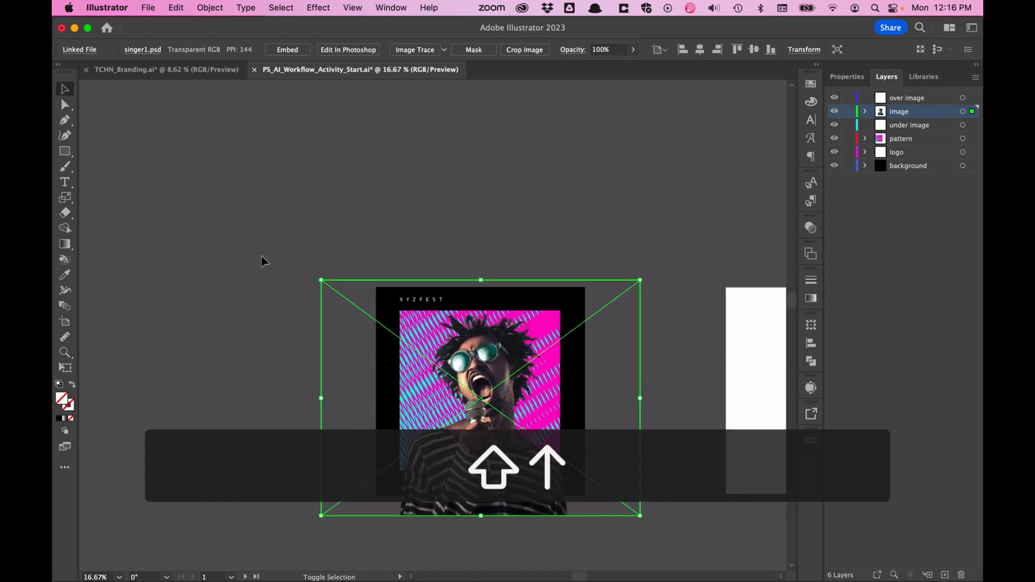
pyautogui.hotkey('shift', 'Right')
pyautogui.hotkey('shift', 'Right')
pyautogui.hotkey('shift', 'Right')
pyautogui.hotkey('shift', 'Right')
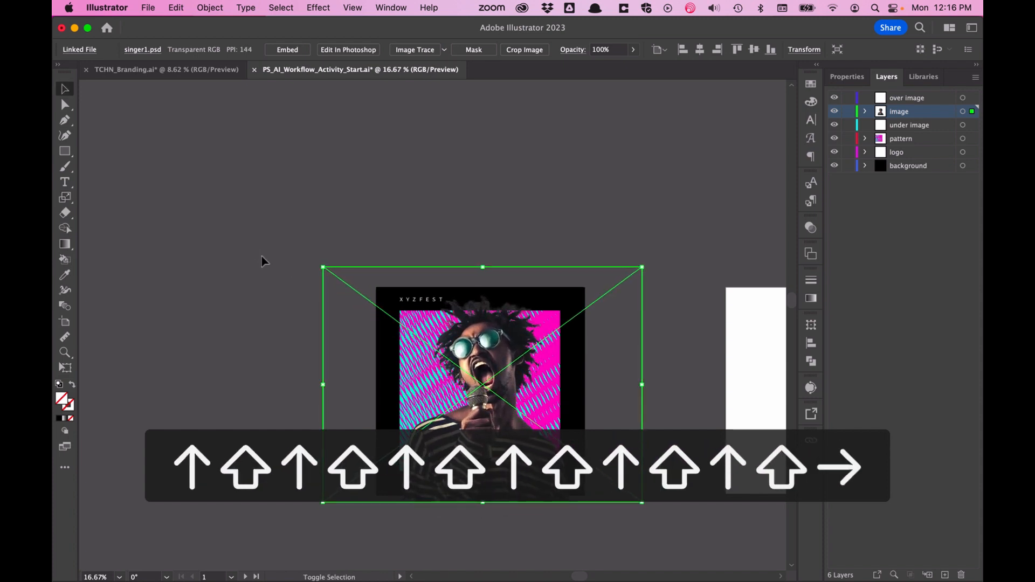
pyautogui.hotkey('shift', 'Left')
pyautogui.hotkey('shift', 'Up')
pyautogui.hotkey('shift', 'Up')
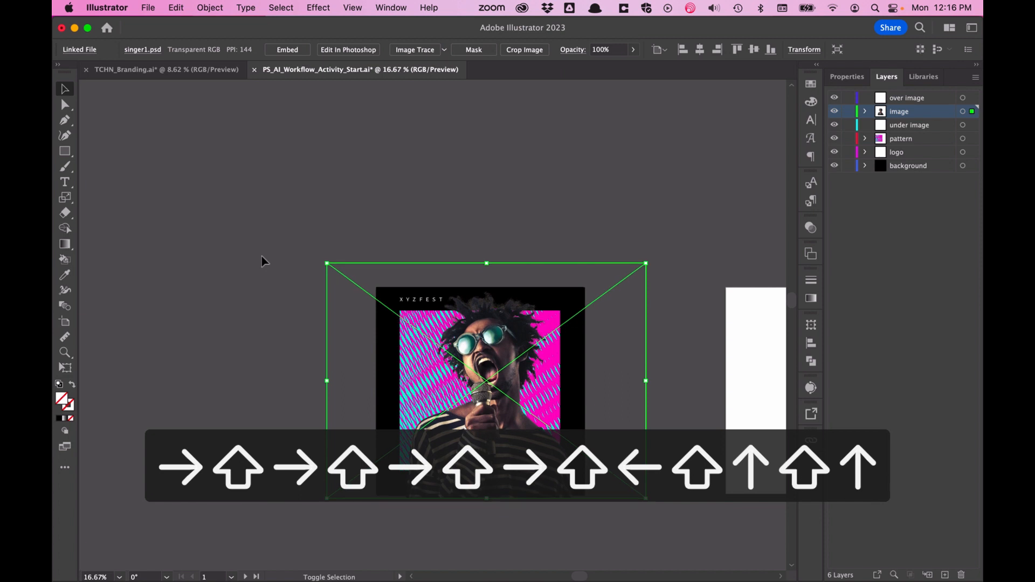
pyautogui.hotkey('shift', 'Up')
pyautogui.hotkey('shift', 'Up')
pyautogui.press('Down')
pyautogui.press('Down')
pyautogui.press('Down')
pyautogui.press('Down')
pyautogui.press('Down')
pyautogui.press('Down')
pyautogui.press('Down')
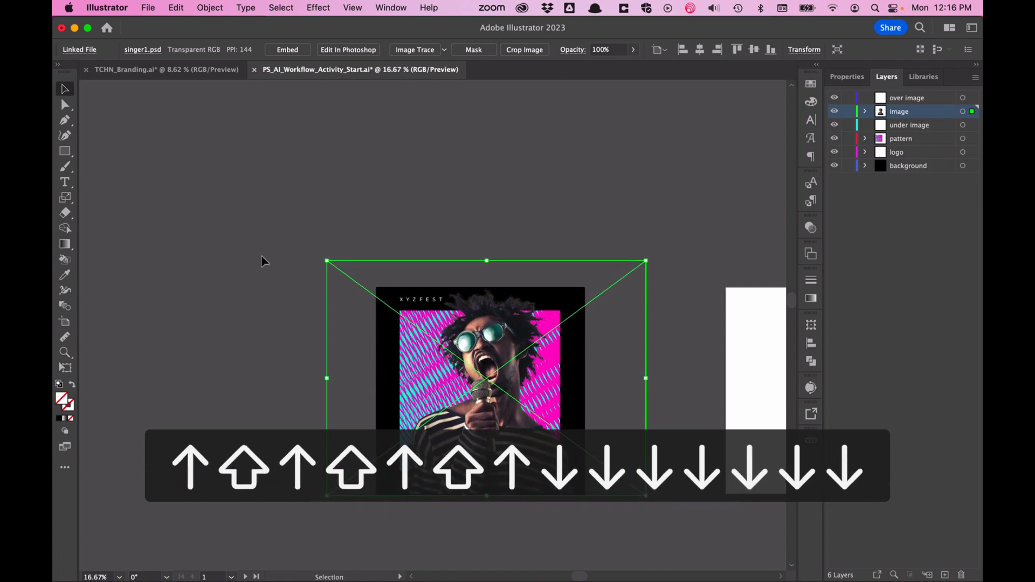
pyautogui.click(263, 261)
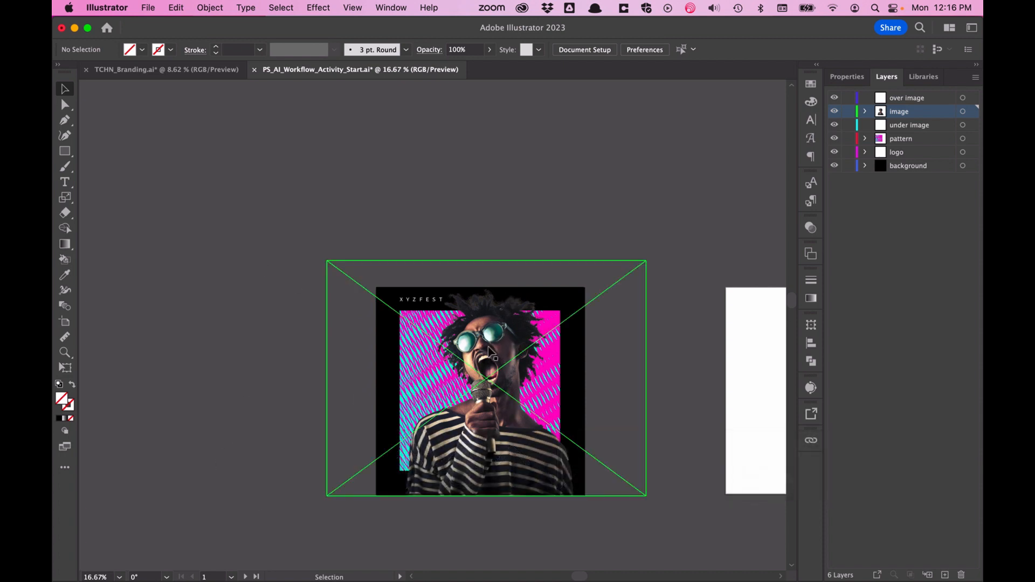
# - Switch to Firefox to examine how the photos are treated in the ACL Festival Instagram posts
pyautogui.hotkey('ctrl', 'Up')
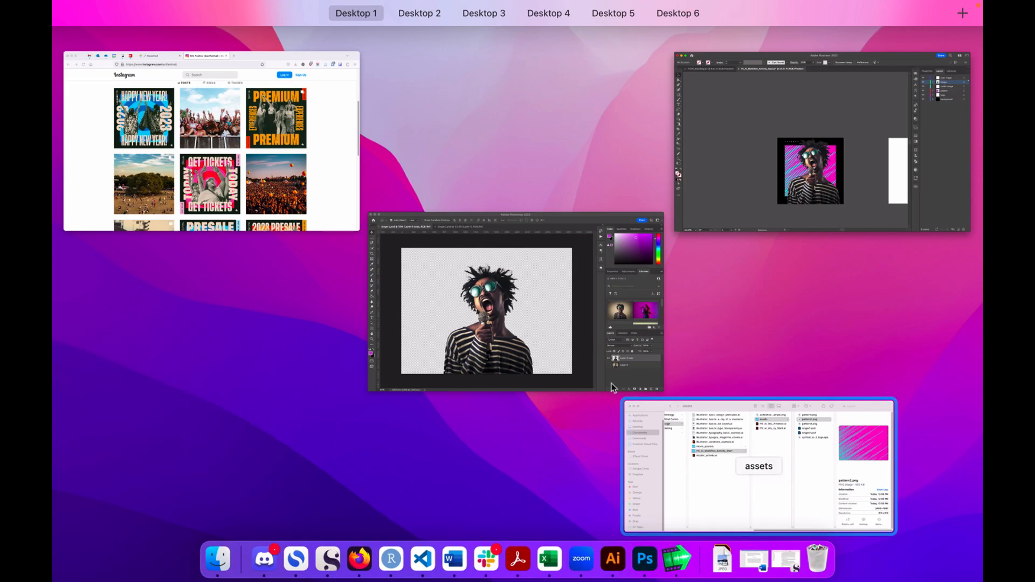
pyautogui.click(574, 319)
pyautogui.hotkey('ctrl', 'Up')
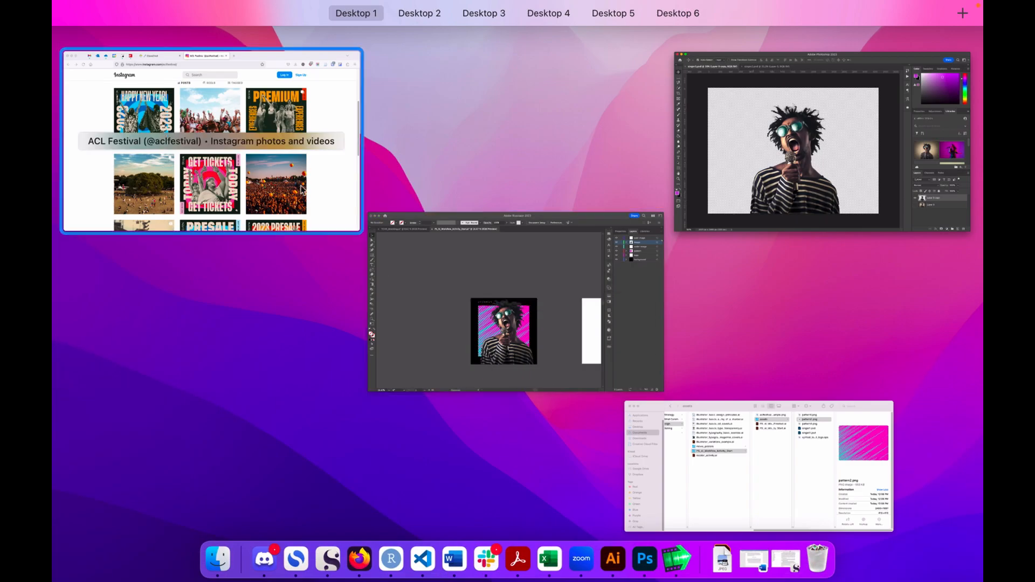
pyautogui.click(274, 223)
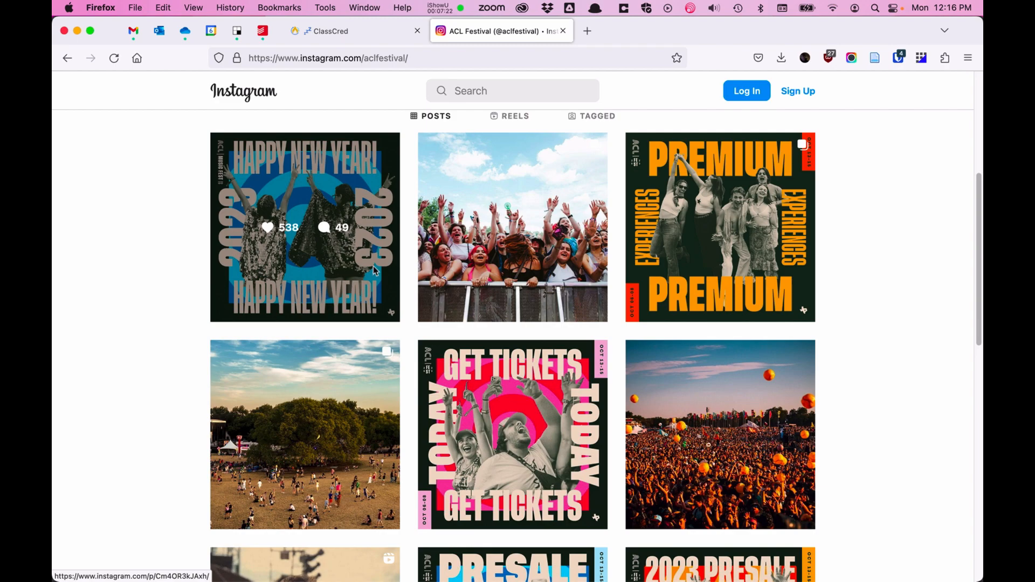
# - Switch to Photoshop and turn Layer 0 copy black and white with a Hue/Saturation adjustment, saturation -100
pyautogui.hotkey('ctrl', 'Up')
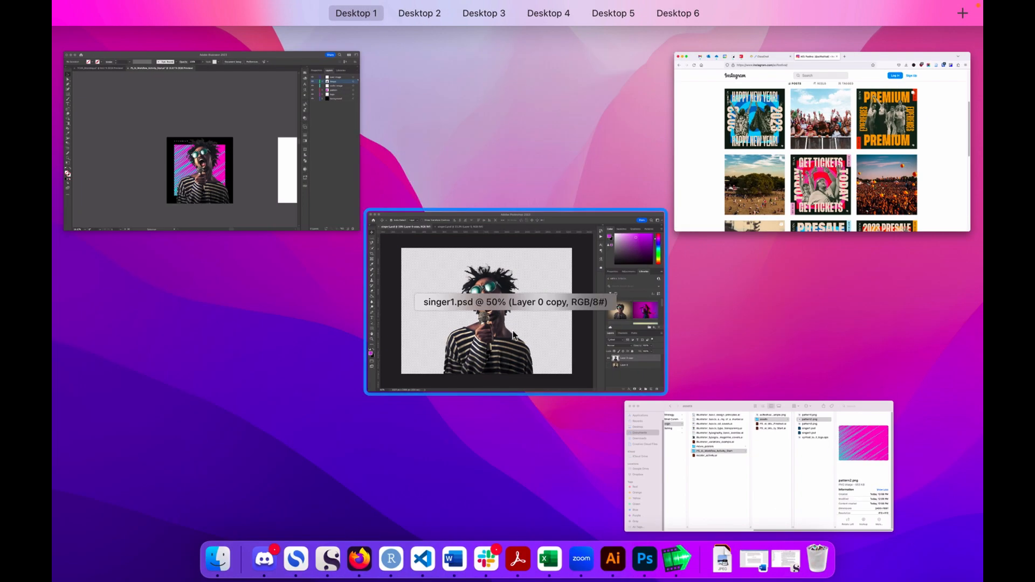
pyautogui.click(513, 335)
pyautogui.click(207, 6)
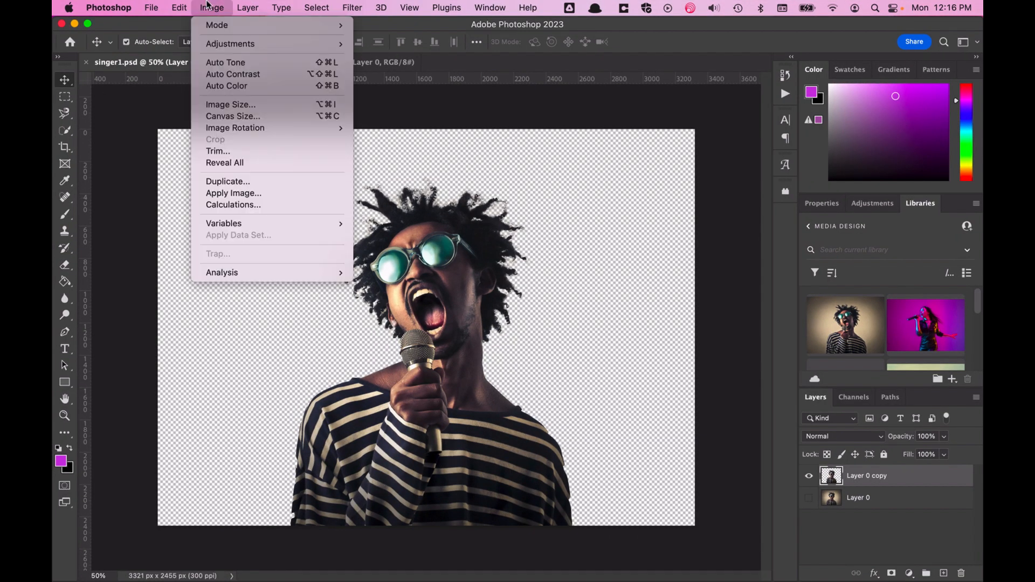
pyautogui.moveTo(222, 43)
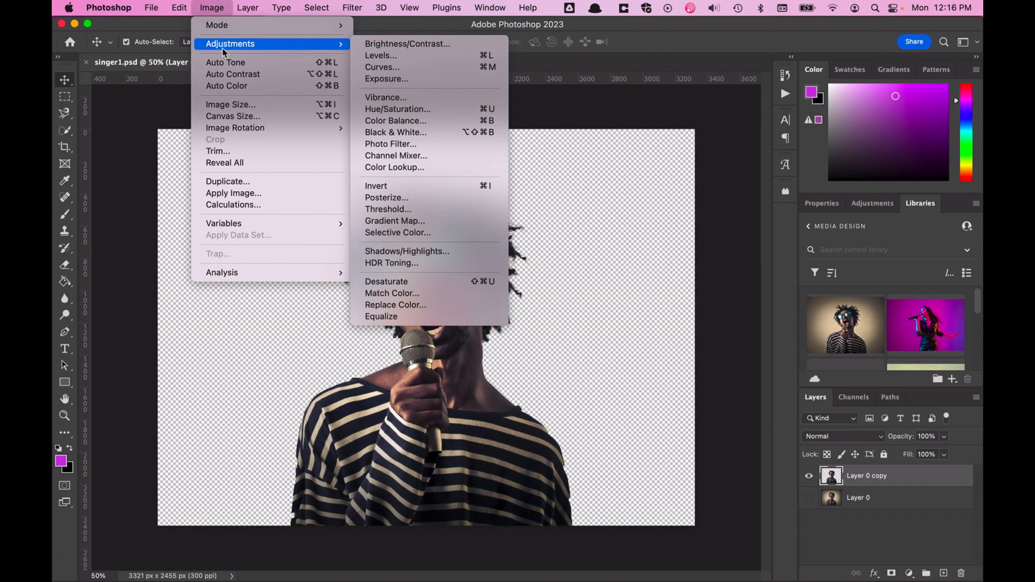
pyautogui.click(402, 110)
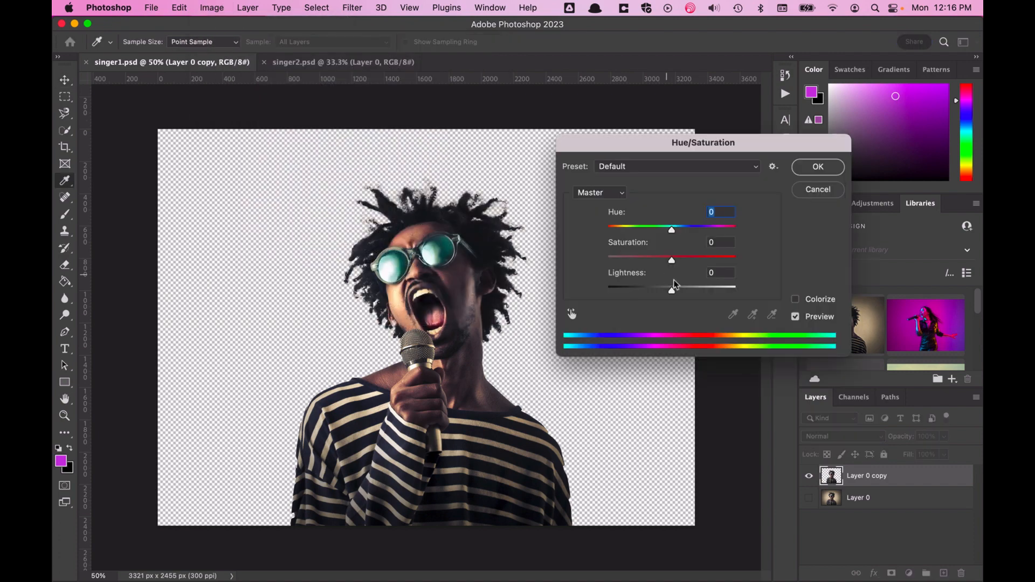
pyautogui.moveTo(672, 261); pyautogui.dragTo(578, 268)
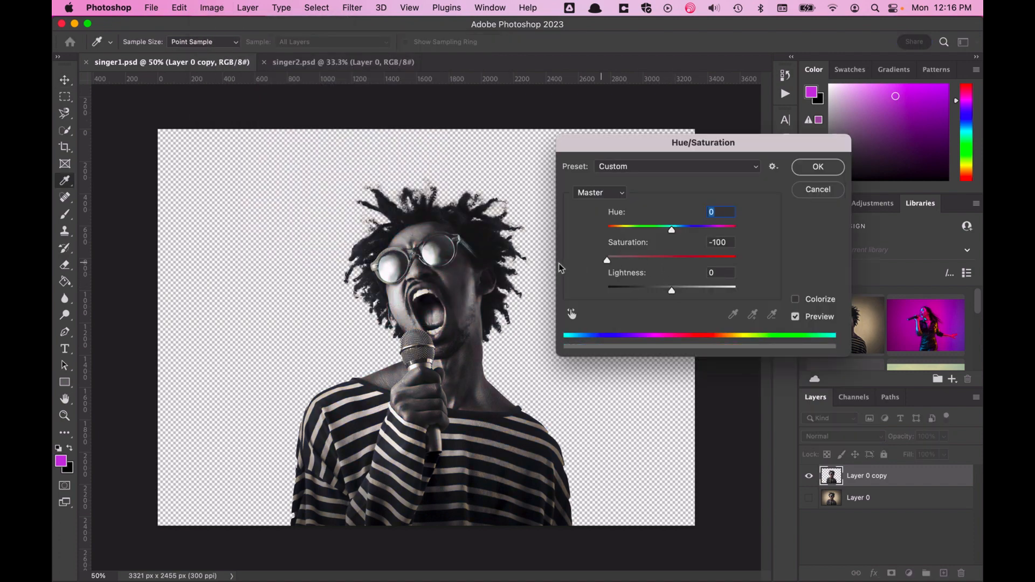
pyautogui.press('Tab')
pyautogui.click(818, 167)
pyautogui.press('v')
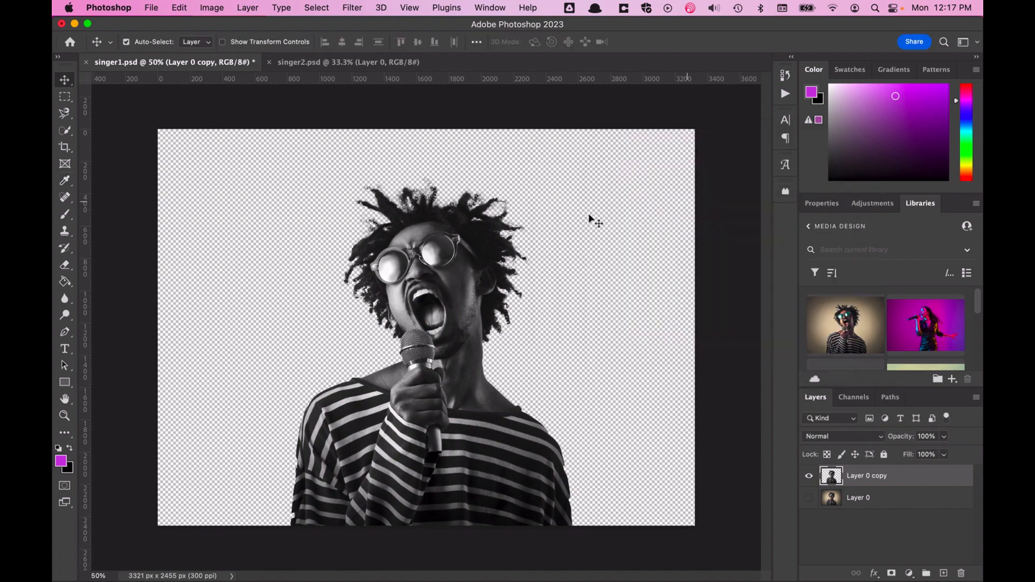
# - Save the desaturated singer1.psd, return to Illustrator and refresh its link in the layout
pyautogui.press('super+s')
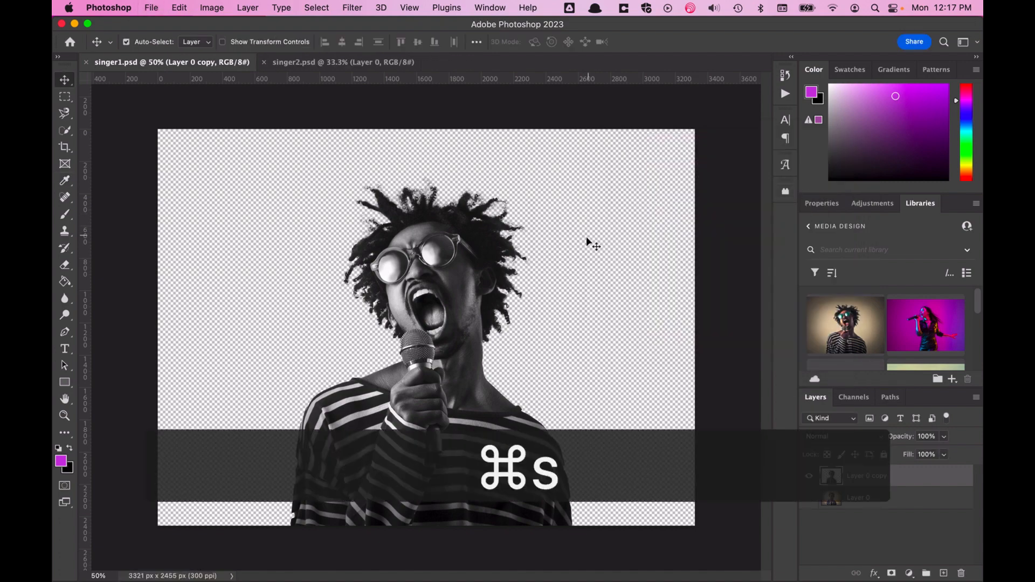
pyautogui.hotkey('ctrl', 'Up')
pyautogui.click(300, 211)
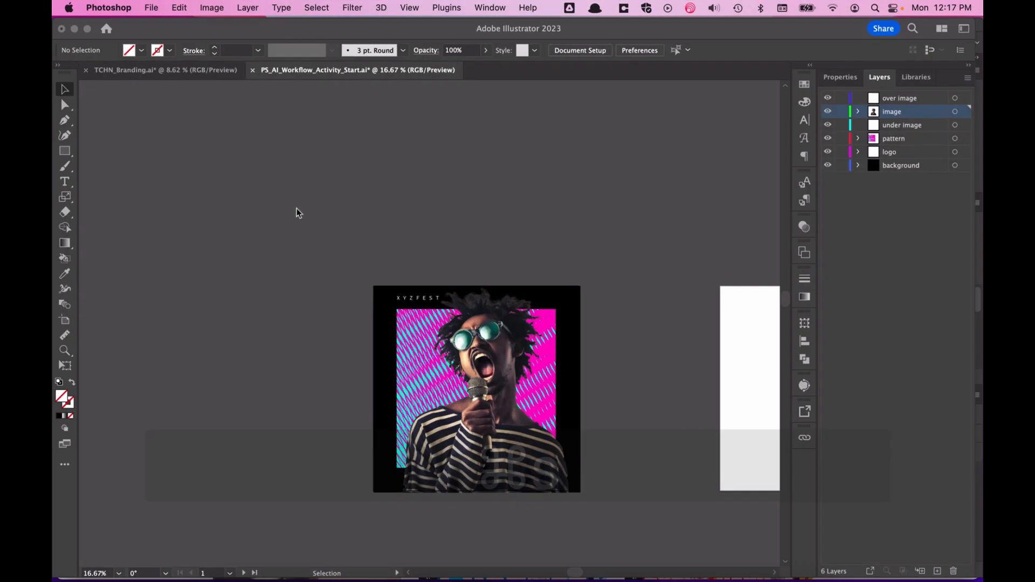
pyautogui.click(642, 325)
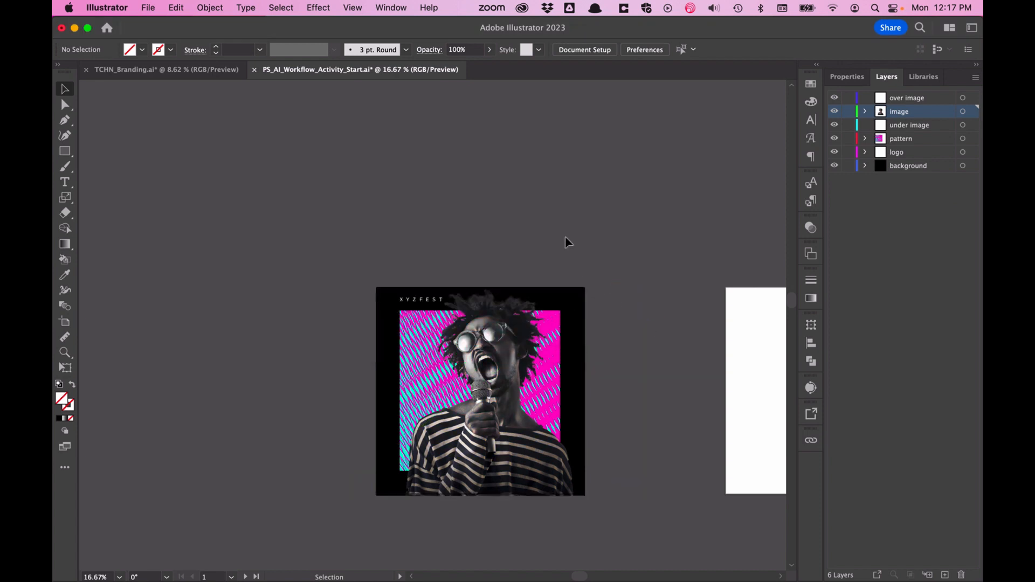
# - Nudge the black-and-white singer image slightly to the right on the artboard and deselect it
pyautogui.click(511, 406)
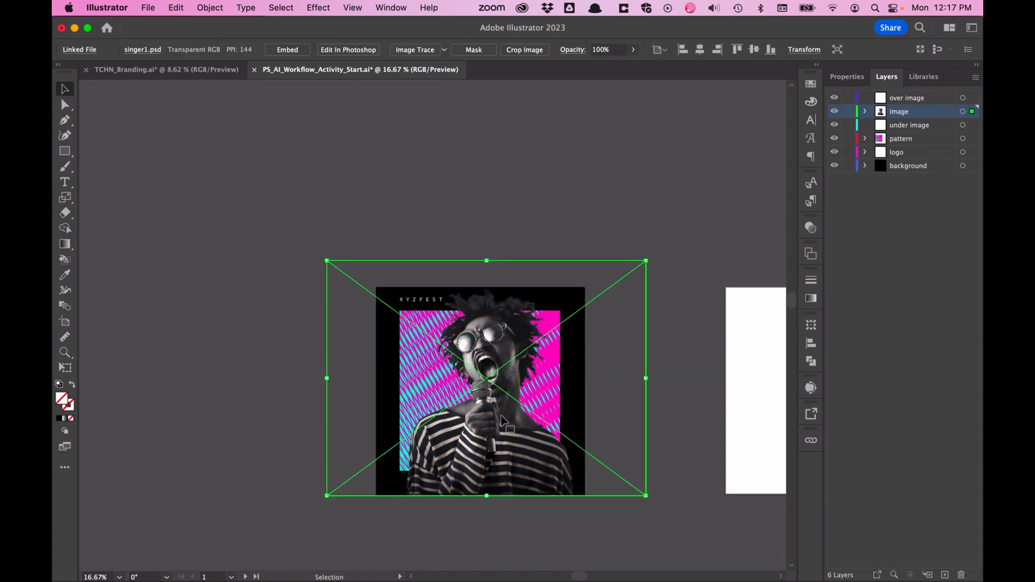
pyautogui.press('Right')
pyautogui.press('Right')
pyautogui.press('Right')
pyautogui.press('Right')
pyautogui.press('Right')
pyautogui.press('Right')
pyautogui.press('Right')
pyautogui.press('Right')
pyautogui.press('Right')
pyautogui.press('Right')
pyautogui.press('Right')
pyautogui.press('Right')
pyautogui.press('Right')
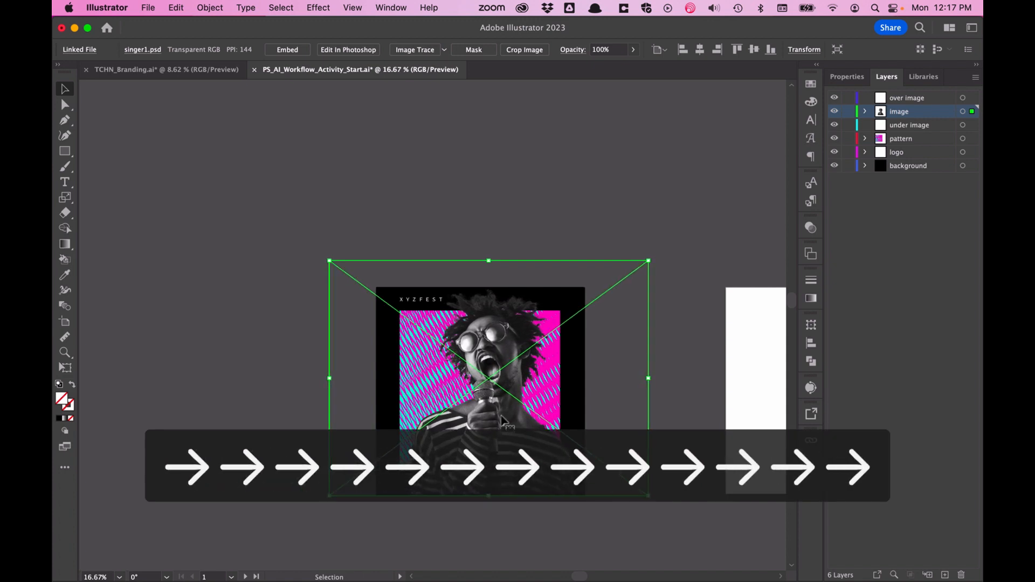
pyautogui.click(484, 215)
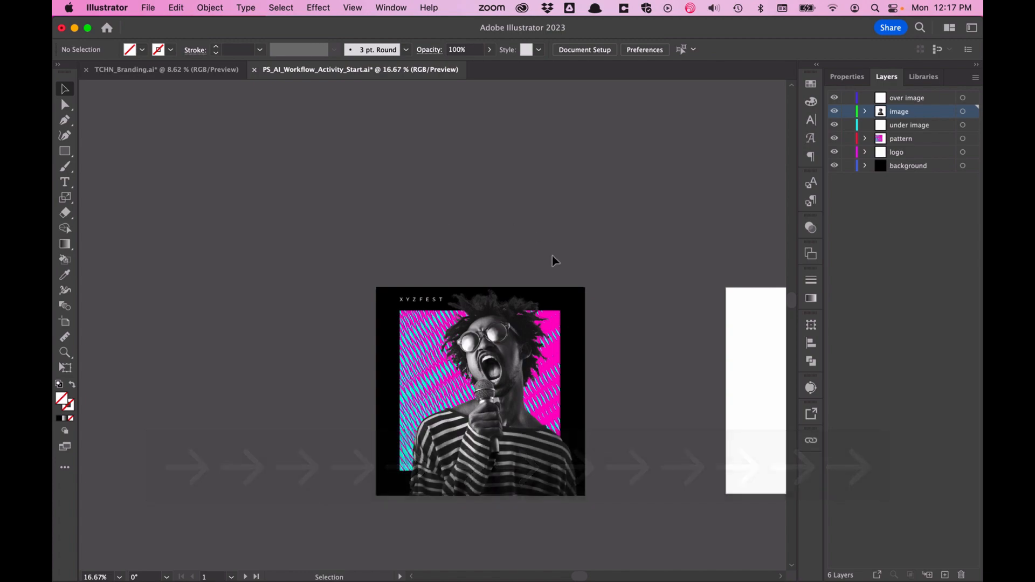
# - Switch to Firefox to review the text layout of the ACL Festival posts, and return to the Illustrator document
pyautogui.hotkey('ctrl', 'Up')
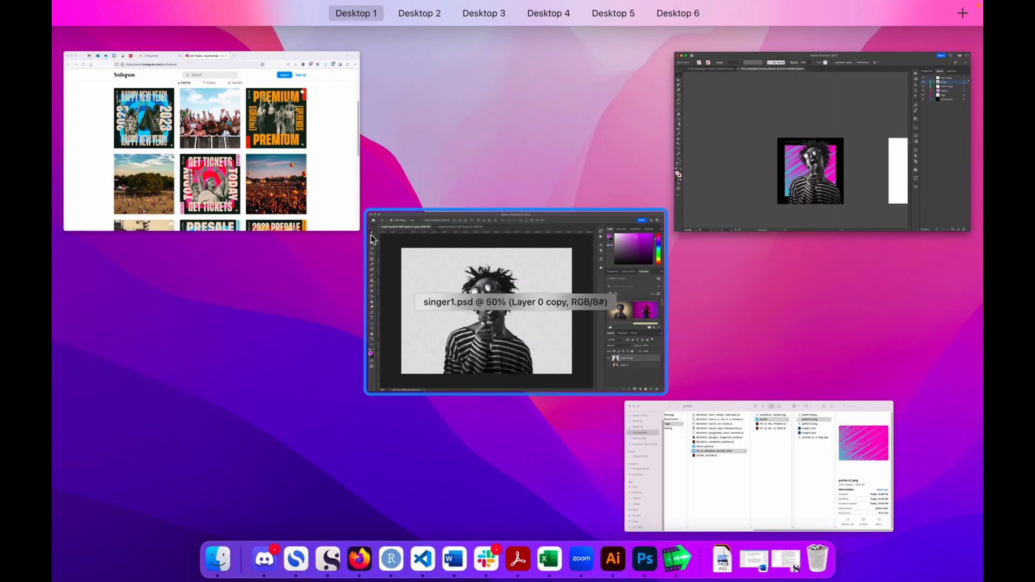
pyautogui.click(205, 175)
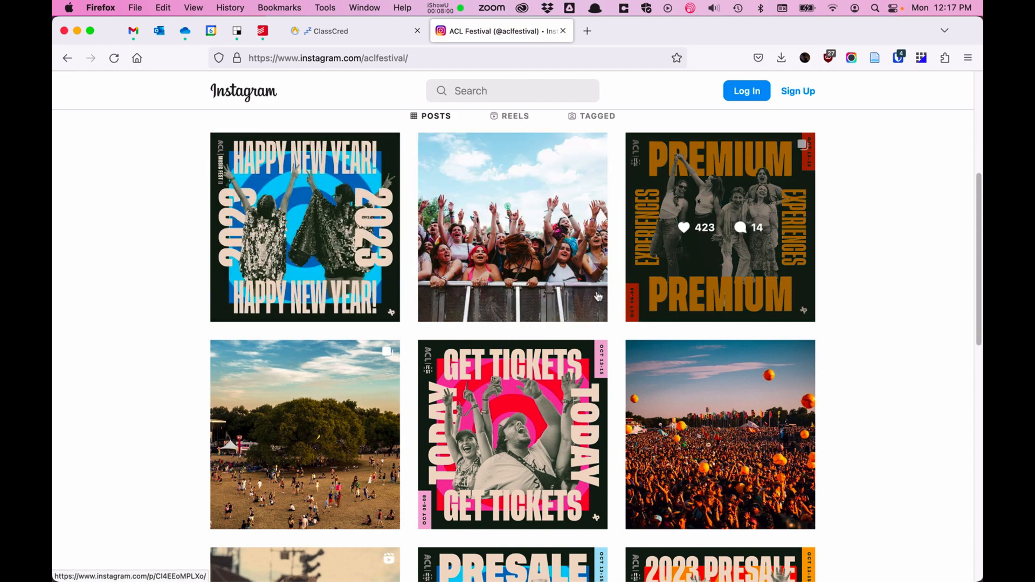
pyautogui.hotkey('ctrl', 'Up')
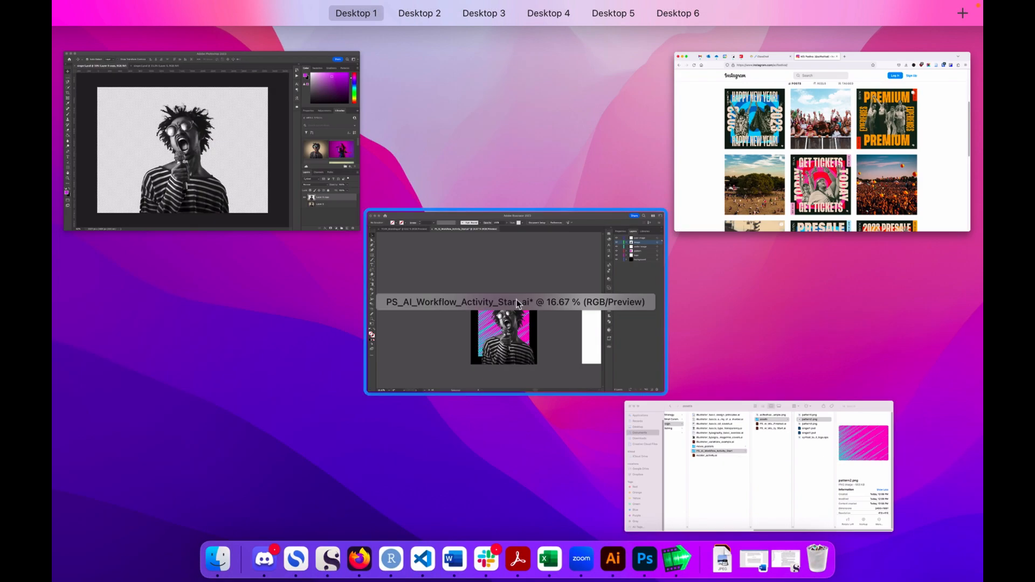
pyautogui.click(475, 291)
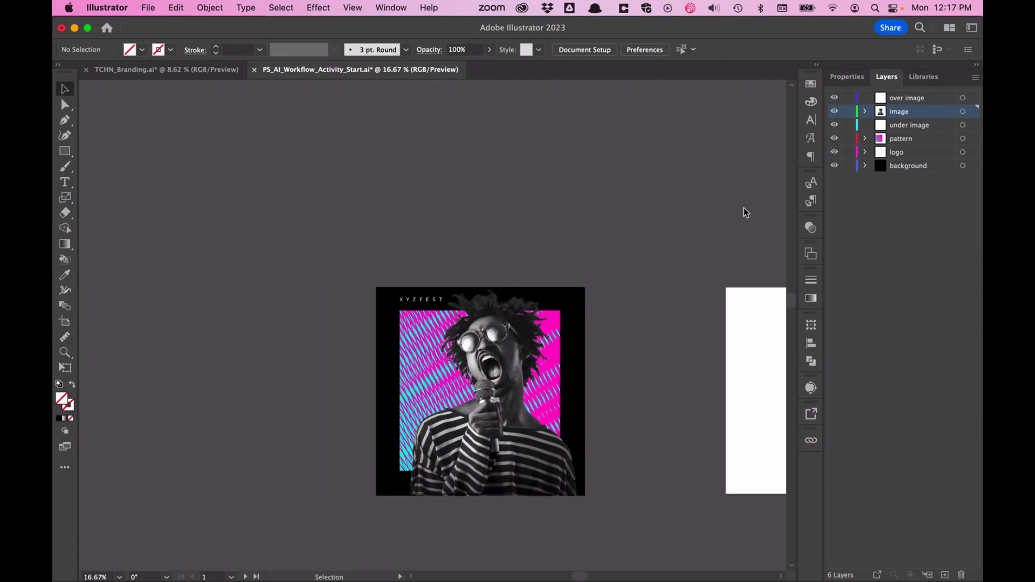
# - Add an area text box above the artboard on the over image layer, wider than the artboard, containing TICKETS
pyautogui.click(907, 124)
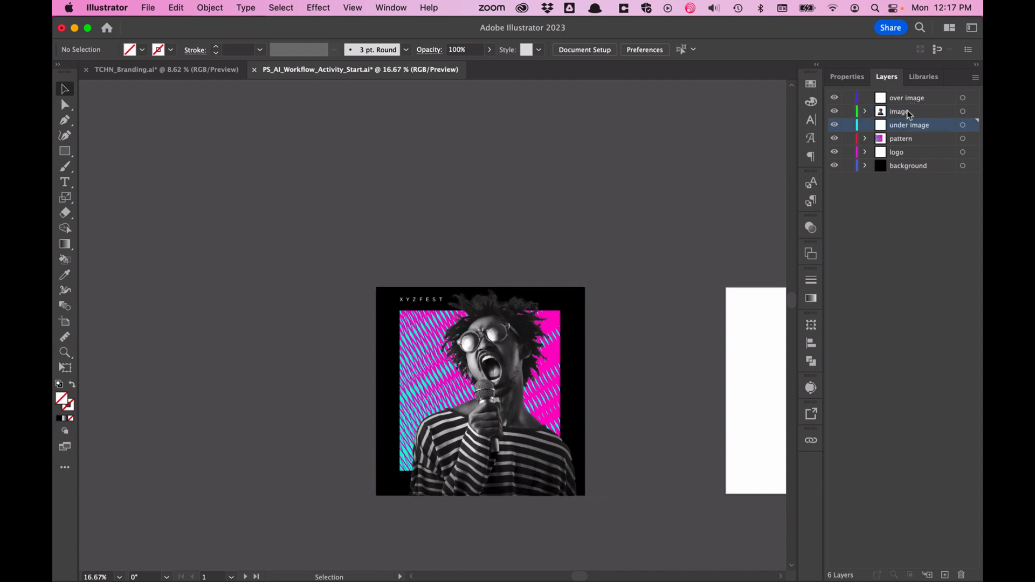
pyautogui.click(909, 101)
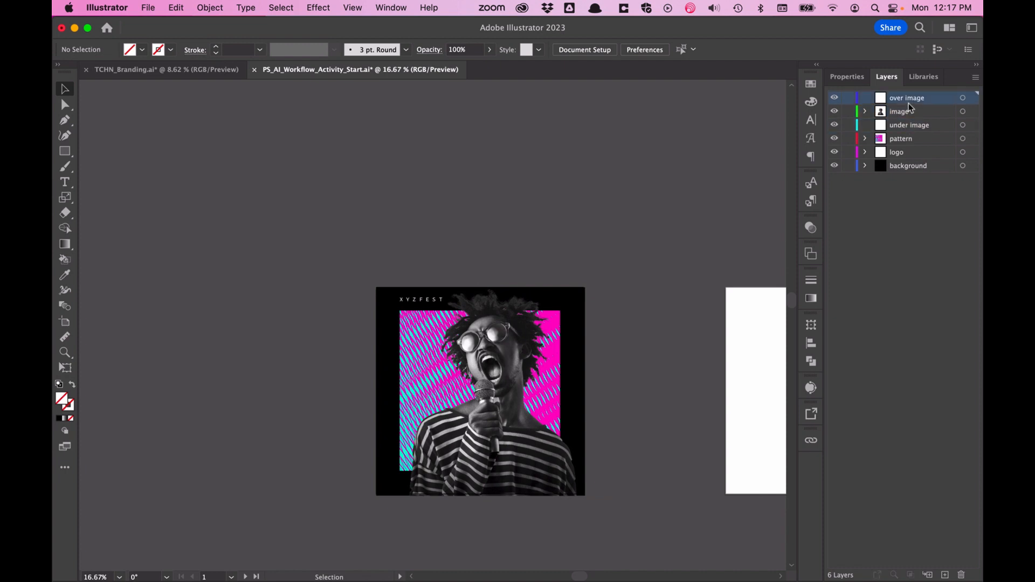
pyautogui.click(65, 182)
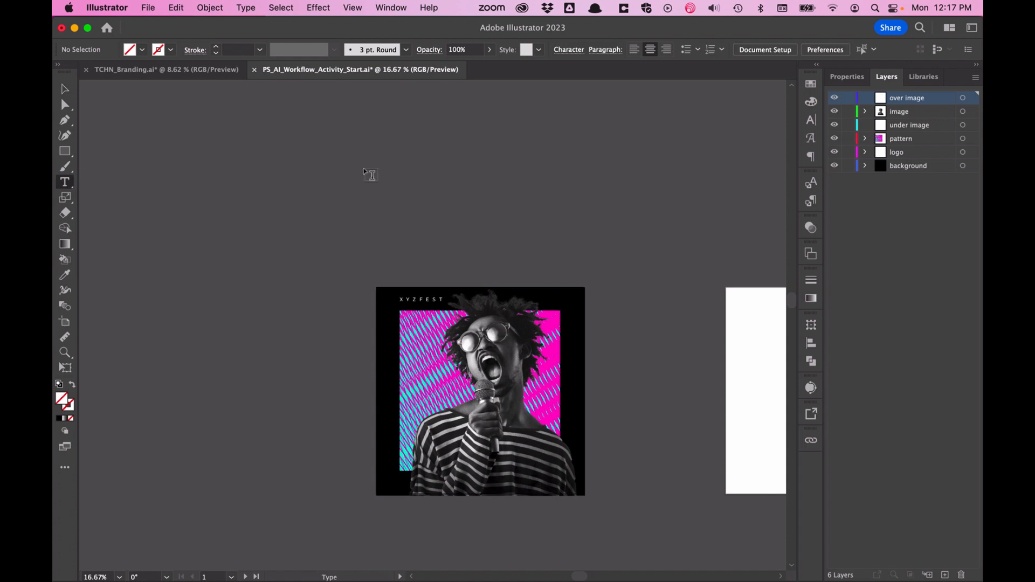
pyautogui.moveTo(358, 169); pyautogui.dragTo(619, 251)
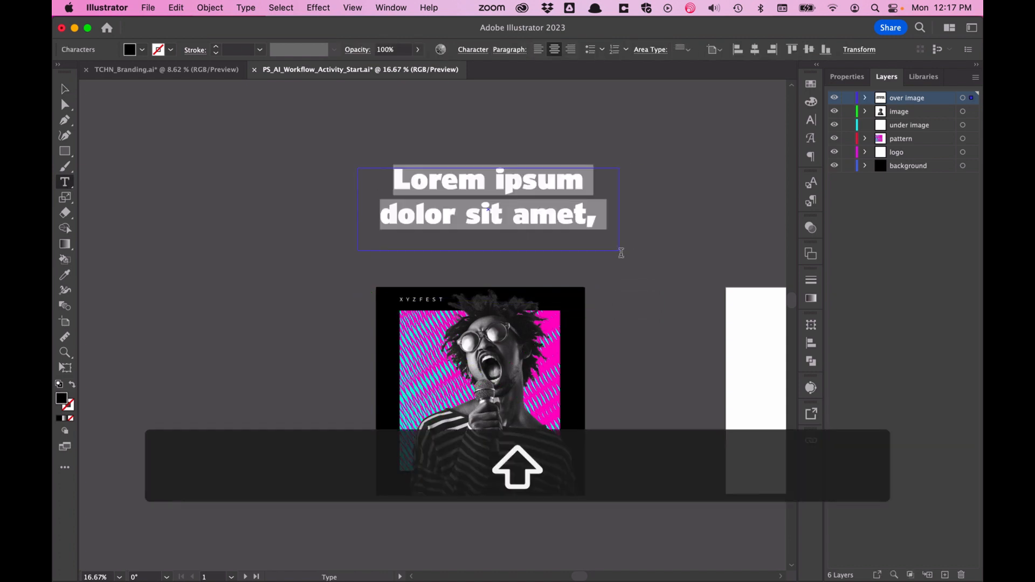
pyautogui.write('TICKETS')
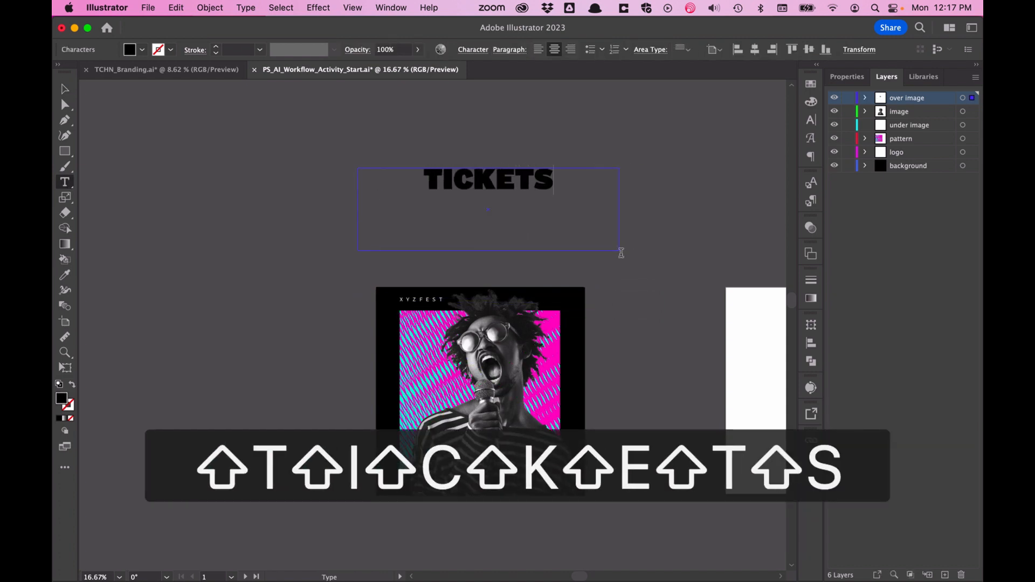
# - Move the TICKETS text box down over the left side of the artwork and fill the text with bright green #2aff1f
pyautogui.press('Escape')
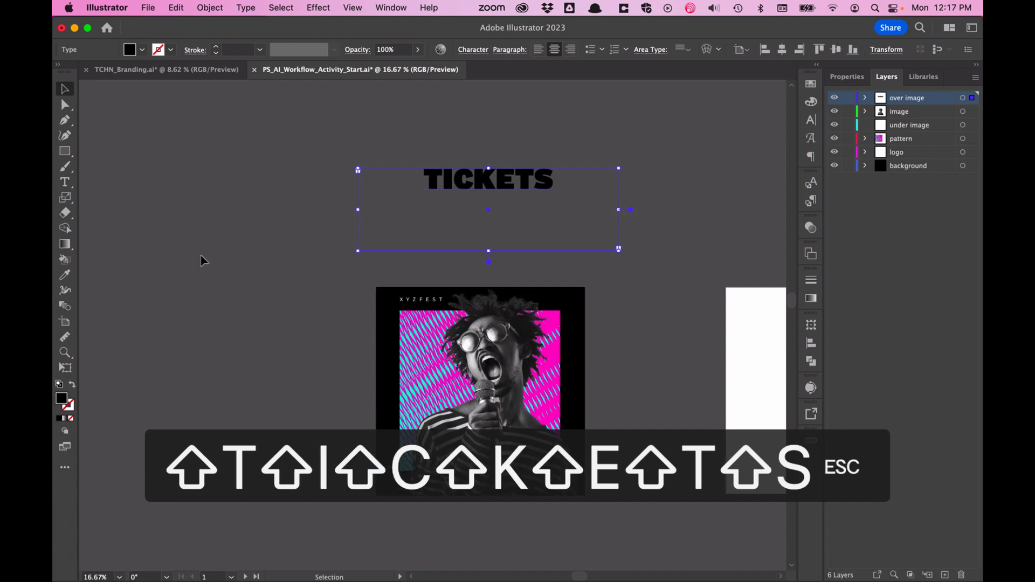
pyautogui.moveTo(408, 194); pyautogui.dragTo(370, 372)
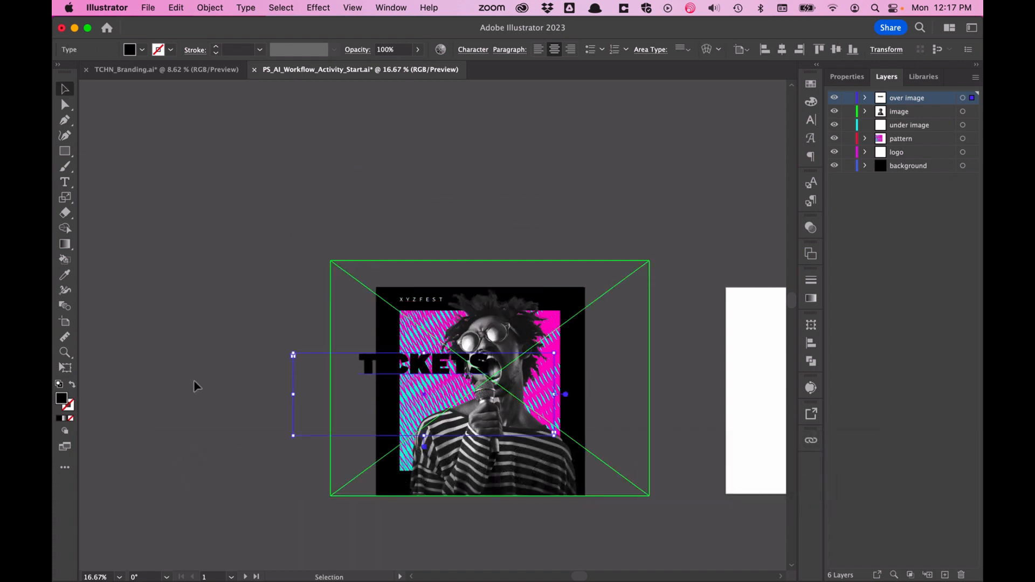
pyautogui.doubleClick(62, 400)
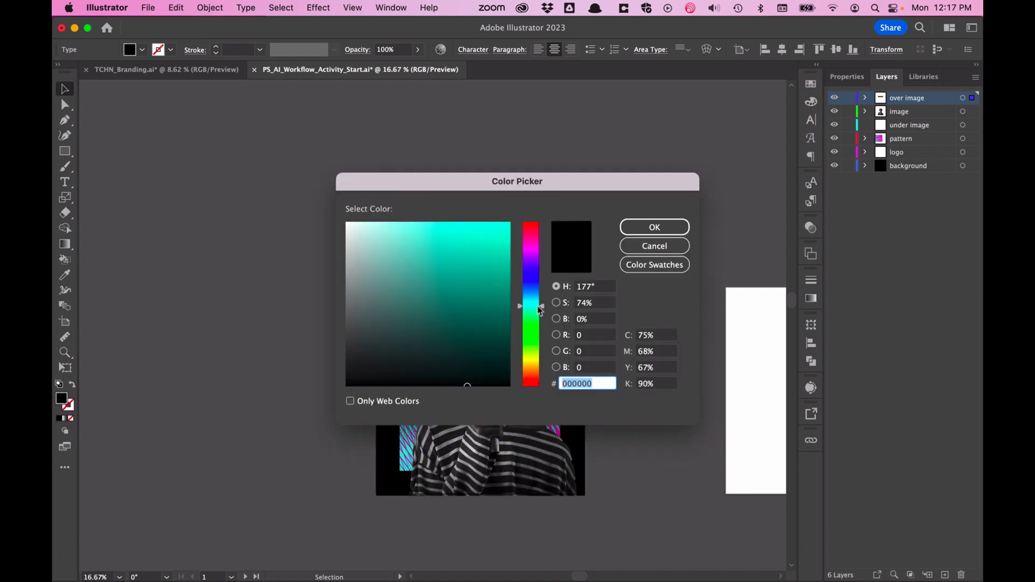
pyautogui.moveTo(539, 312); pyautogui.dragTo(540, 328)
pyautogui.click(470, 223)
pyautogui.moveTo(566, 179); pyautogui.dragTo(712, 103)
pyautogui.press('BackSpace')
pyautogui.press('BackSpace')
pyautogui.press('BackSpace')
pyautogui.press('BackSpace')
pyautogui.press('BackSpace')
pyautogui.press('BackSpace')
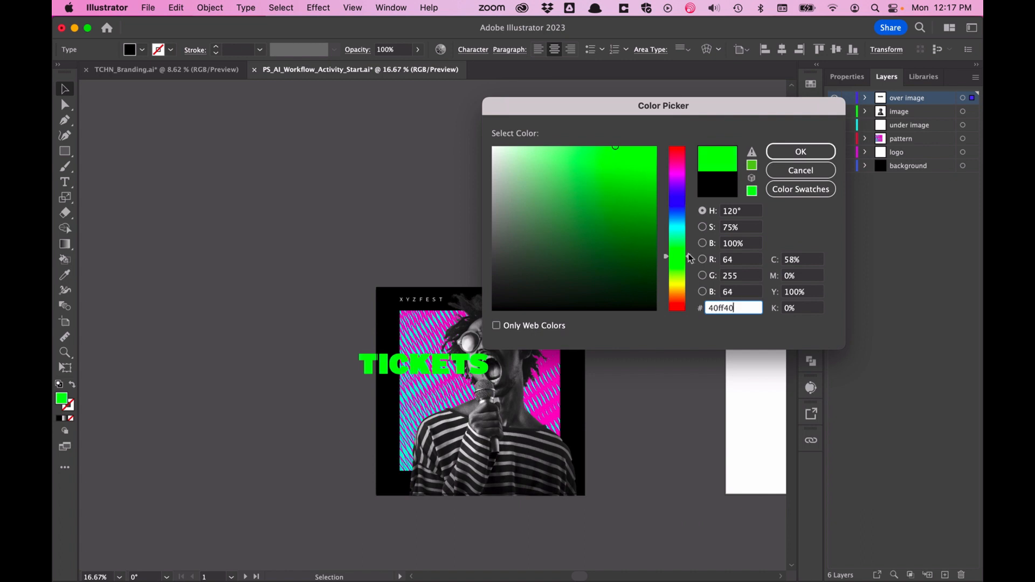
pyautogui.write('30f425')
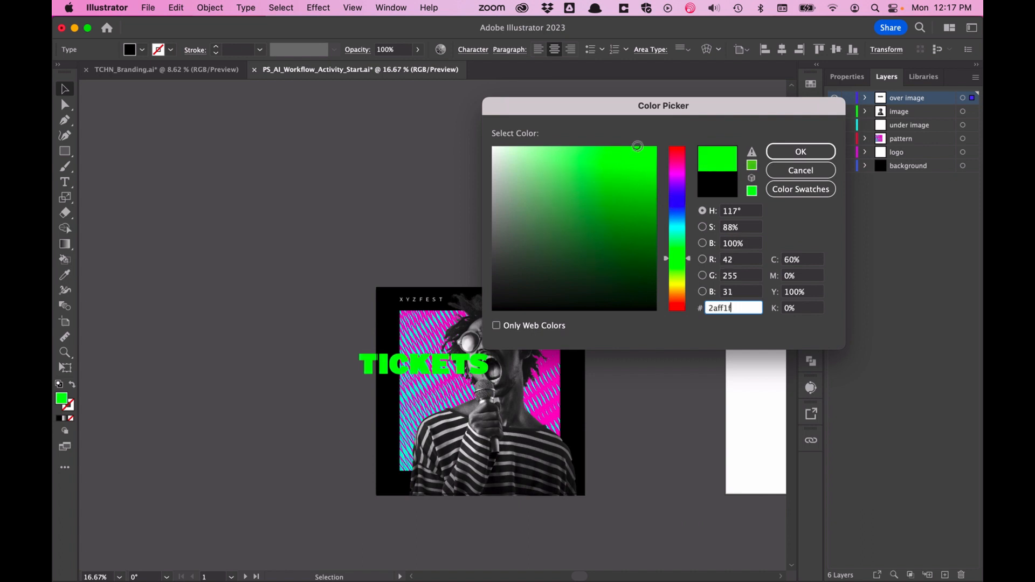
pyautogui.click(801, 152)
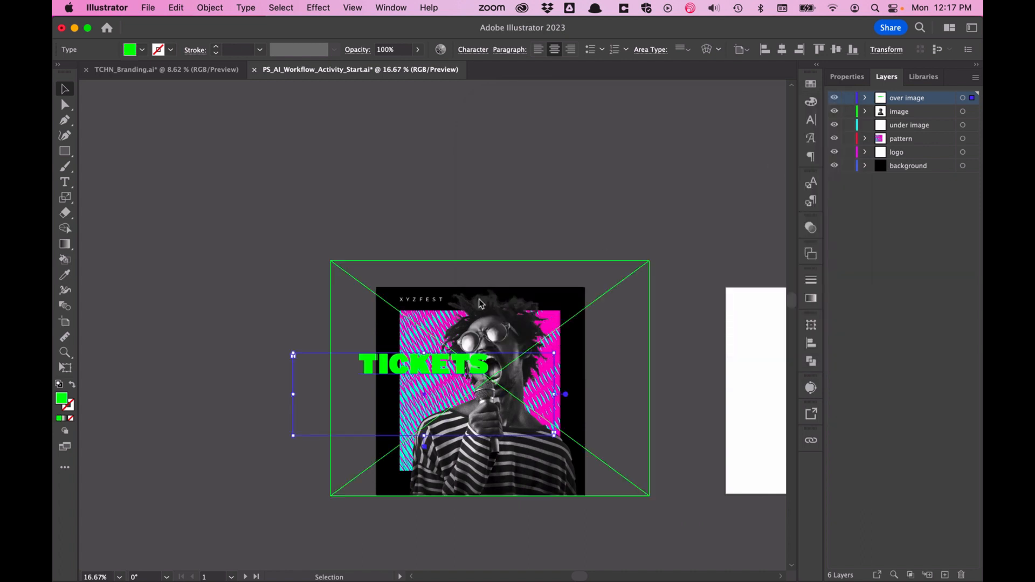
# - Rotate the TICKETS text 90 degrees to read upward and place it over the pattern's left edge, vertically centred on the artboard
pyautogui.press('r')
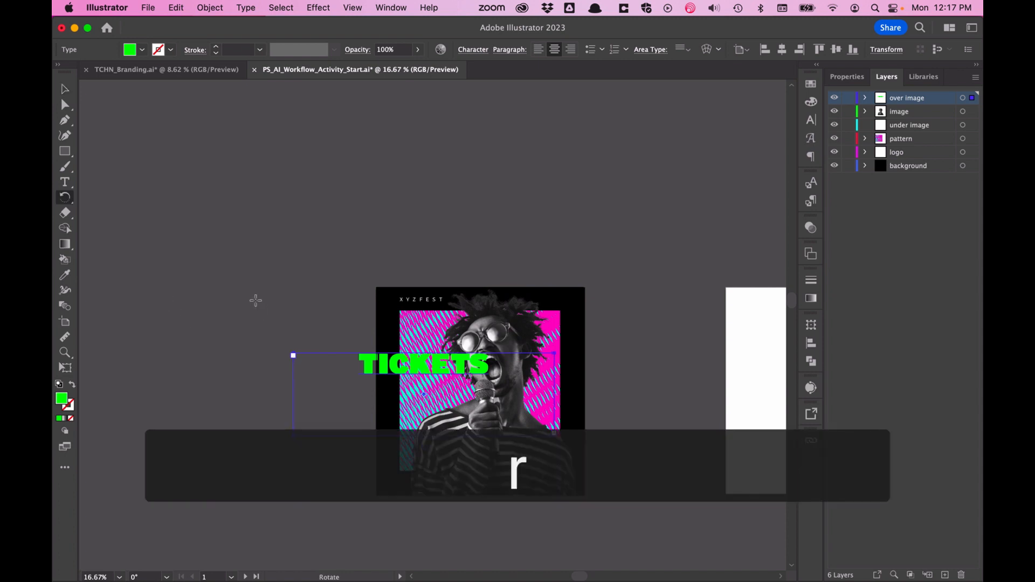
pyautogui.moveTo(254, 300); pyautogui.dragTo(367, 481)
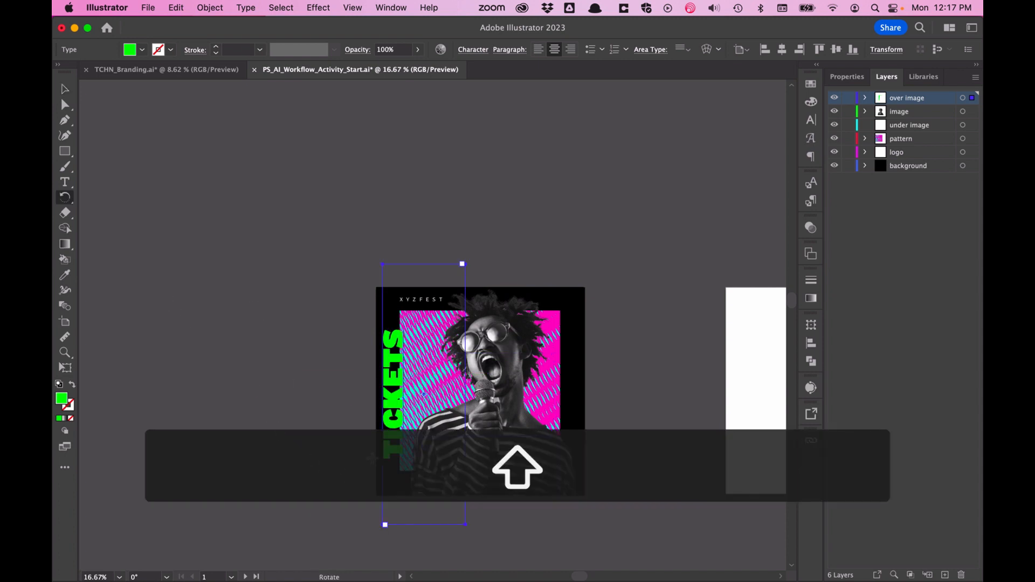
pyautogui.press('v')
pyautogui.moveTo(401, 407); pyautogui.dragTo(407, 403)
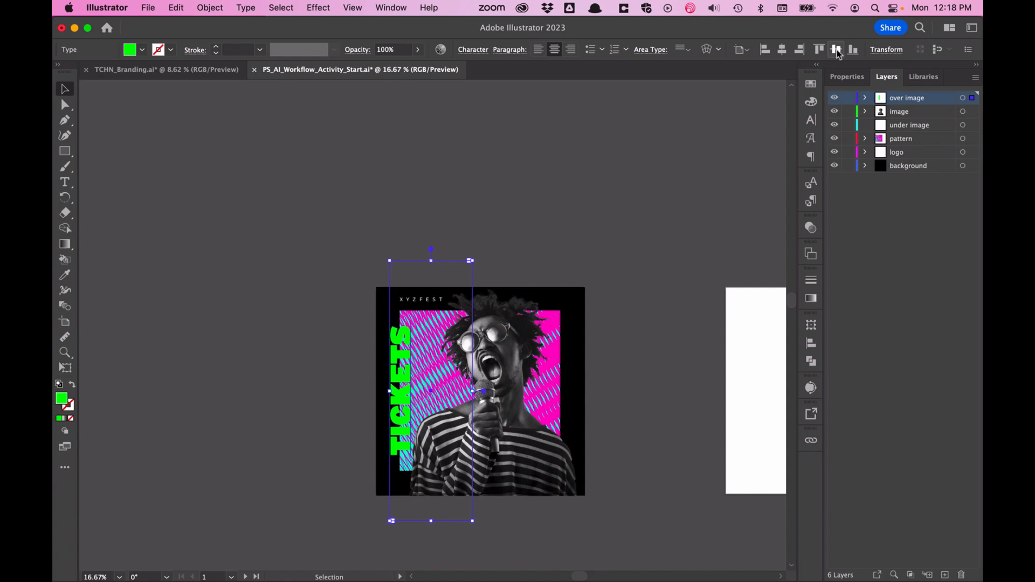
pyautogui.click(576, 174)
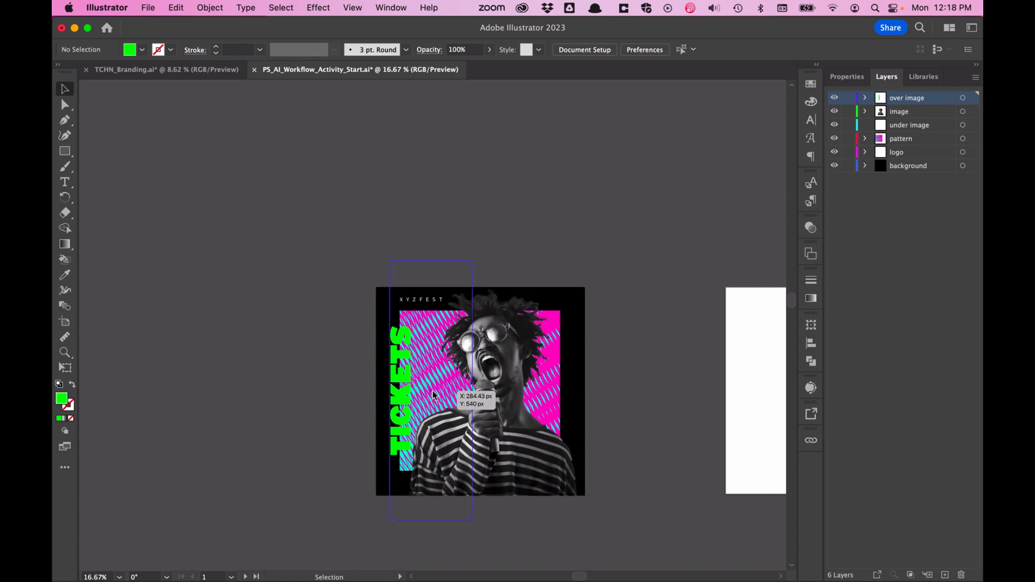
# - Copy the vertical TICKETS text onto the under image layer and rotate the copy 180 degrees to read downward
pyautogui.click(396, 399)
pyautogui.press('super+c')
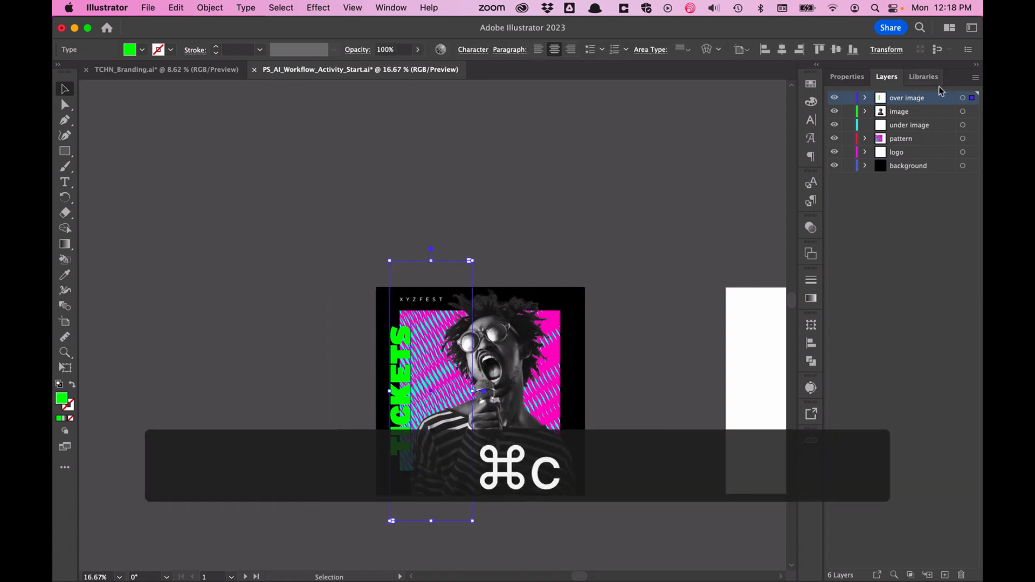
pyautogui.click(926, 125)
pyautogui.press('super+v')
pyautogui.press('r')
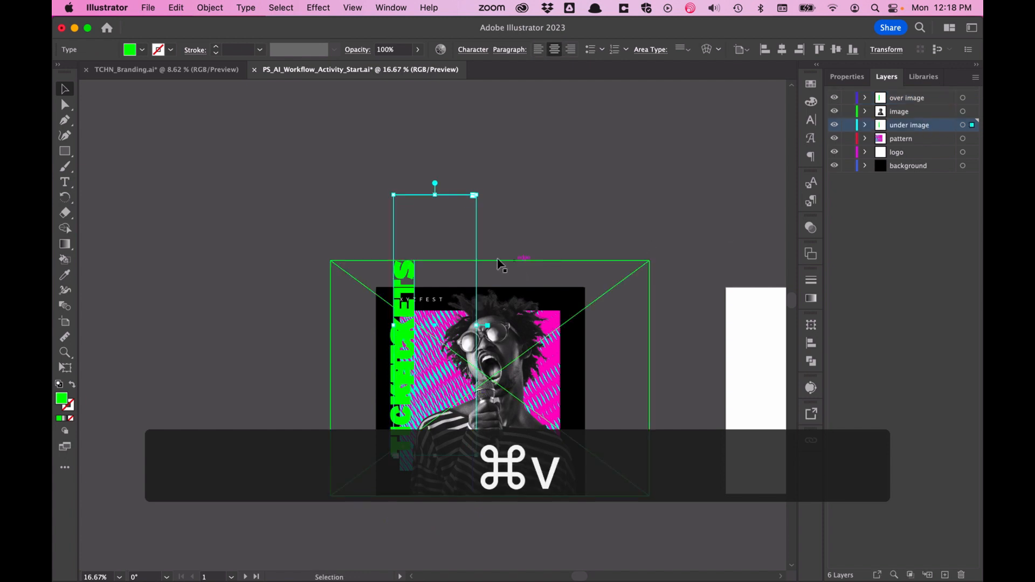
pyautogui.moveTo(514, 186); pyautogui.dragTo(414, 460)
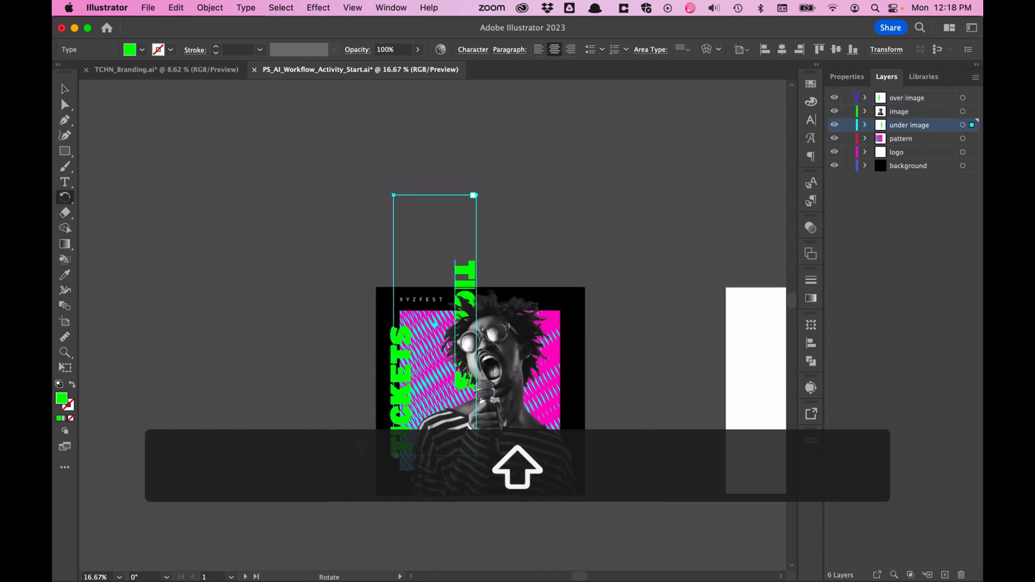
# - Undo the accidental move of the singer image and lock the image layer
pyautogui.press('v')
pyautogui.moveTo(471, 290); pyautogui.dragTo(621, 302)
pyautogui.press('super+z')
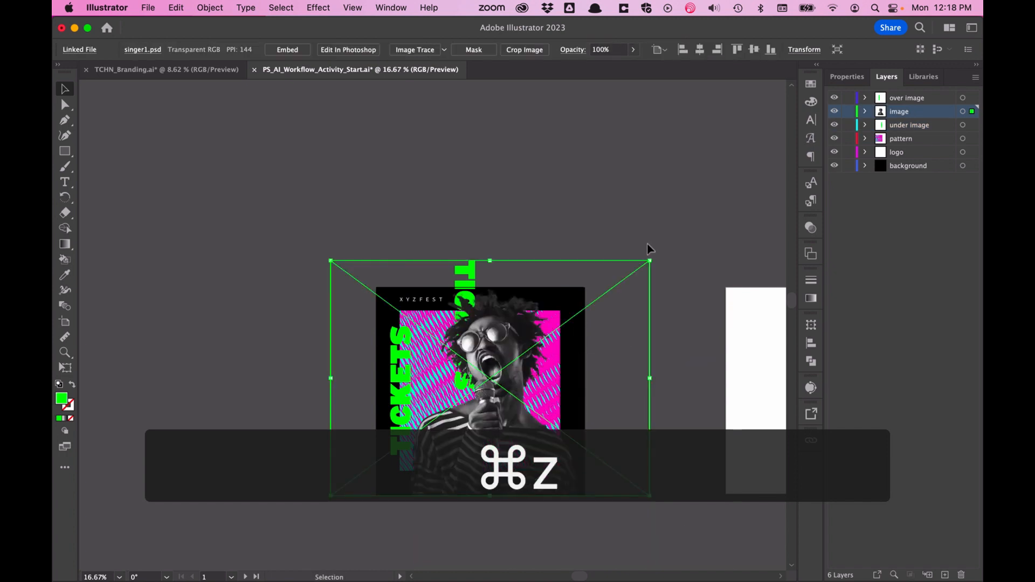
pyautogui.click(849, 111)
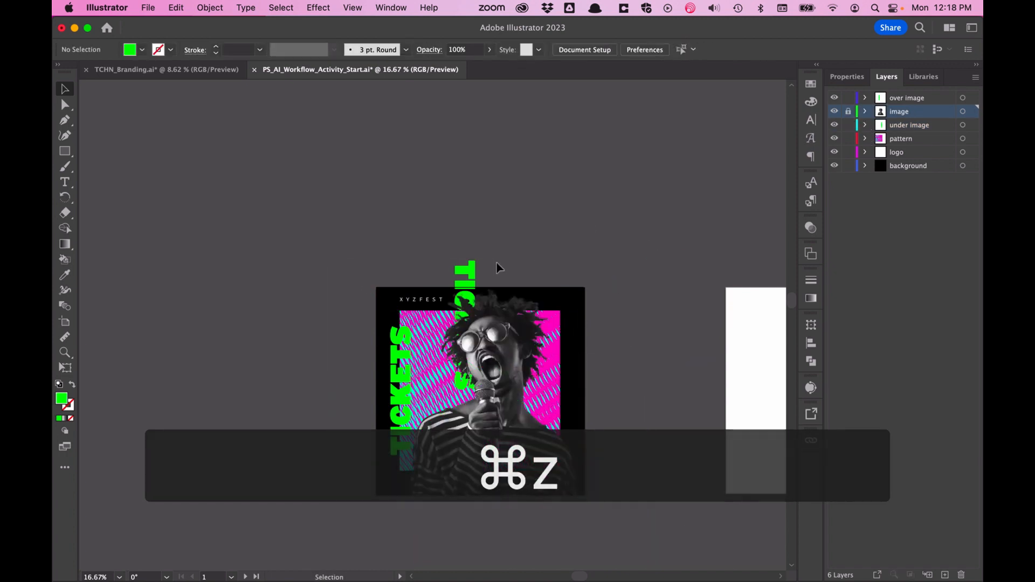
# - Place the downward-reading TICKETS copy over the pattern's right edge, centre it vertically on the artboard and nudge it slightly left
pyautogui.moveTo(477, 297); pyautogui.dragTo(565, 350)
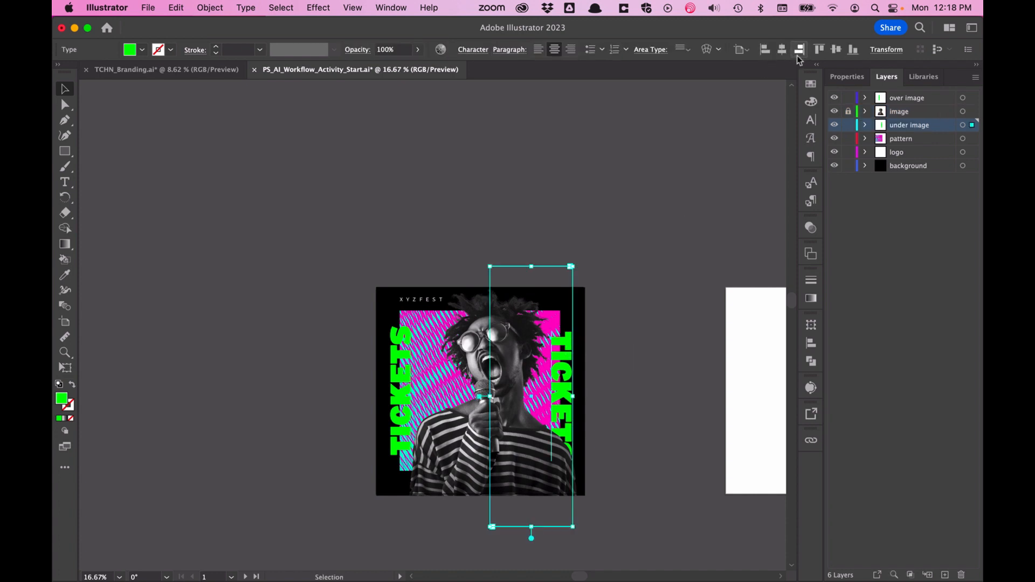
pyautogui.click(836, 49)
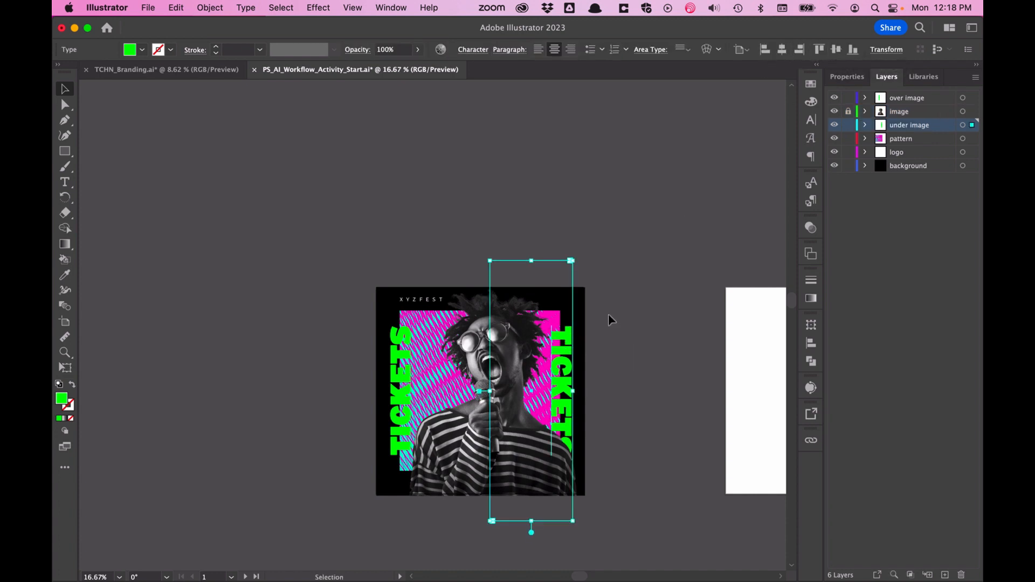
pyautogui.press('Left')
pyautogui.press('Left')
pyautogui.press('Left')
pyautogui.press('Left')
pyautogui.press('Left')
pyautogui.press('Left')
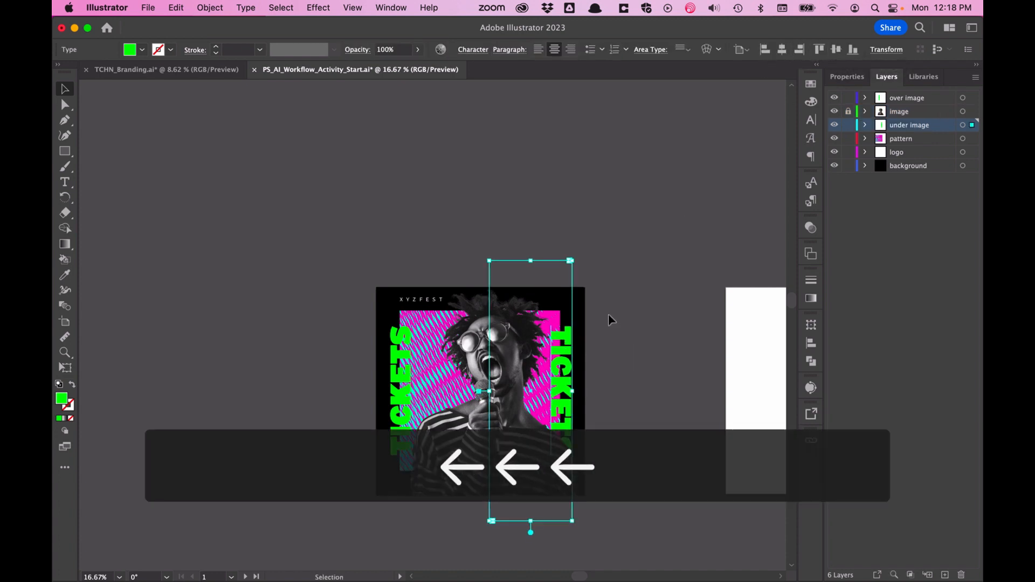
pyautogui.press('Left')
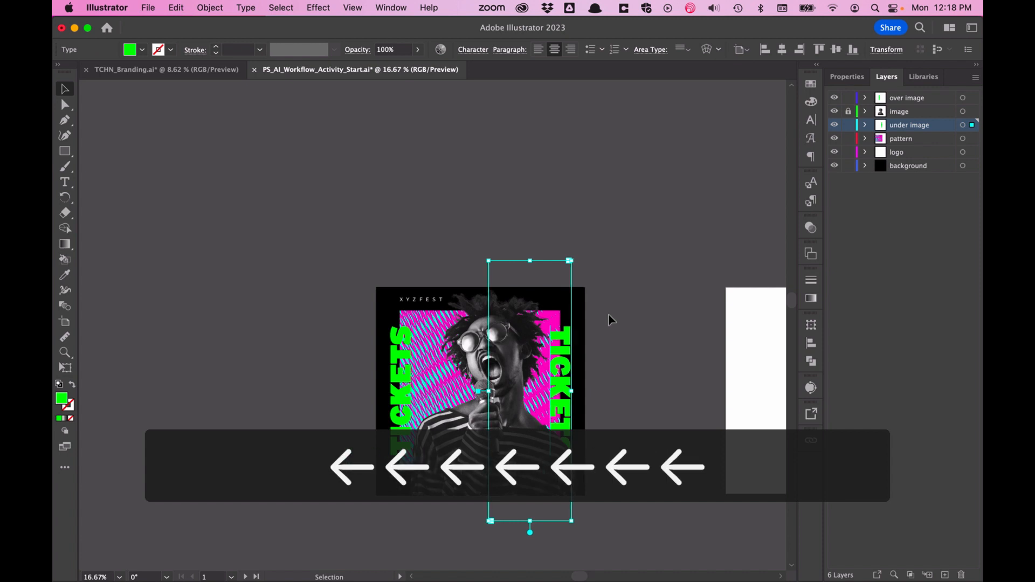
pyautogui.click(611, 189)
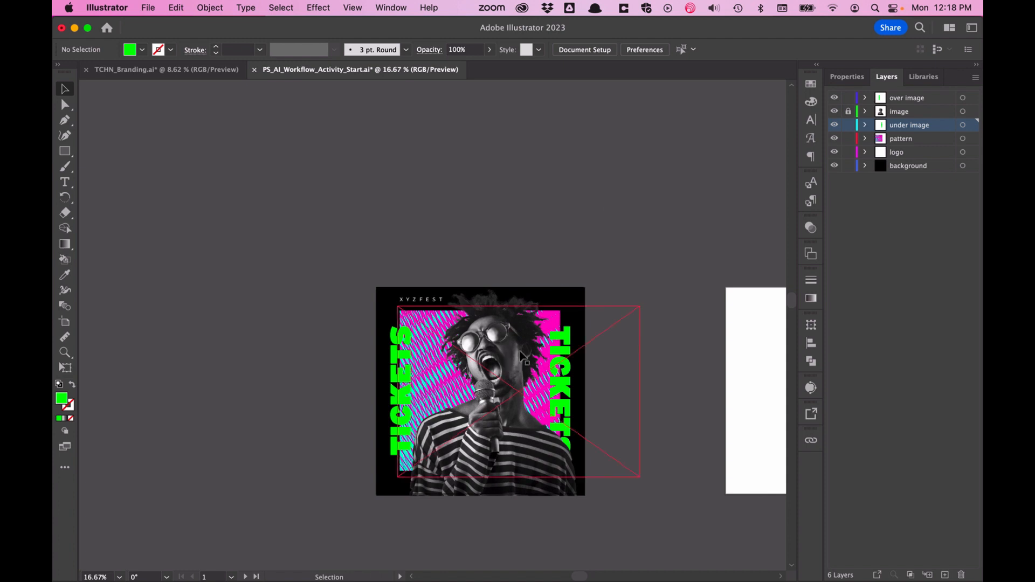
# - Switch to Photoshop and brighten singer1.psd's Layer 0 copy with a Curves adjustment, raising input 121 to output 150
pyautogui.hotkey('ctrl', 'Up')
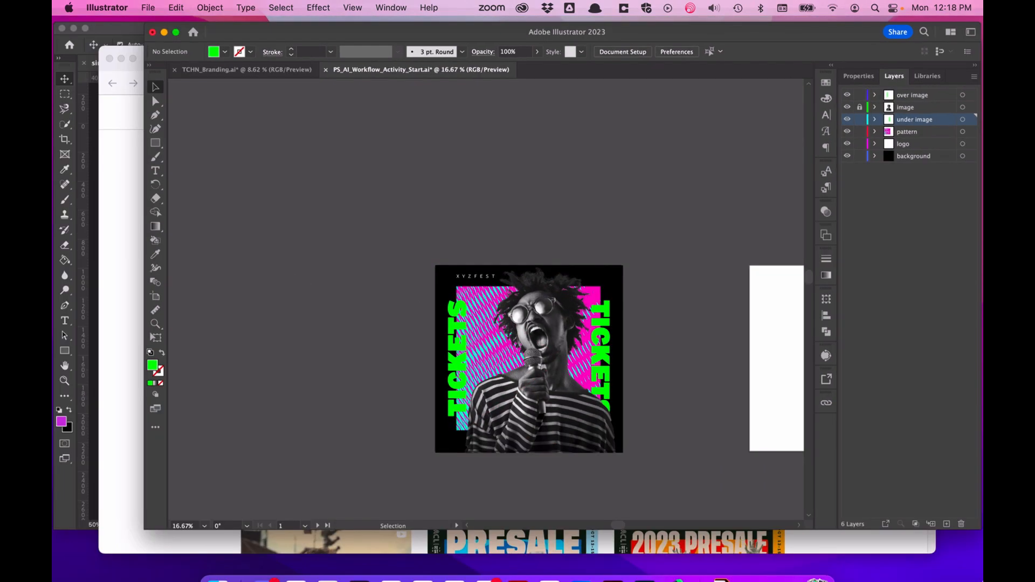
pyautogui.click(275, 227)
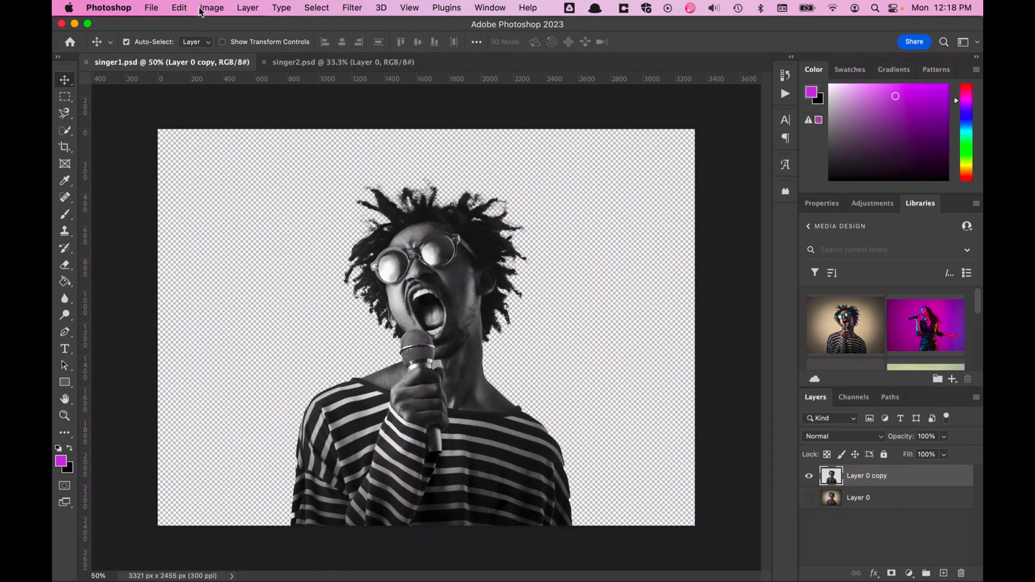
pyautogui.click(204, 5)
pyautogui.moveTo(302, 45)
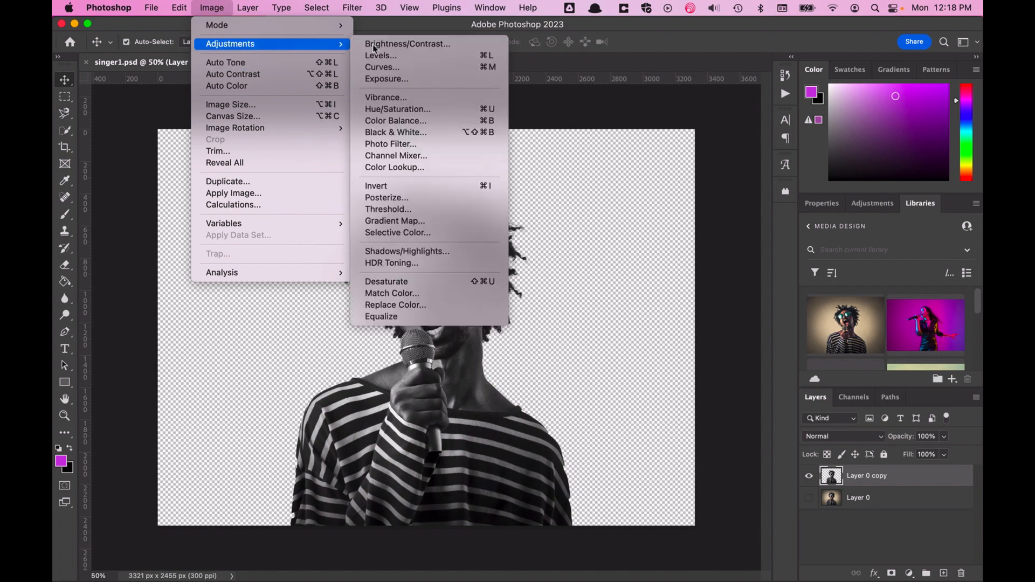
pyautogui.click(396, 70)
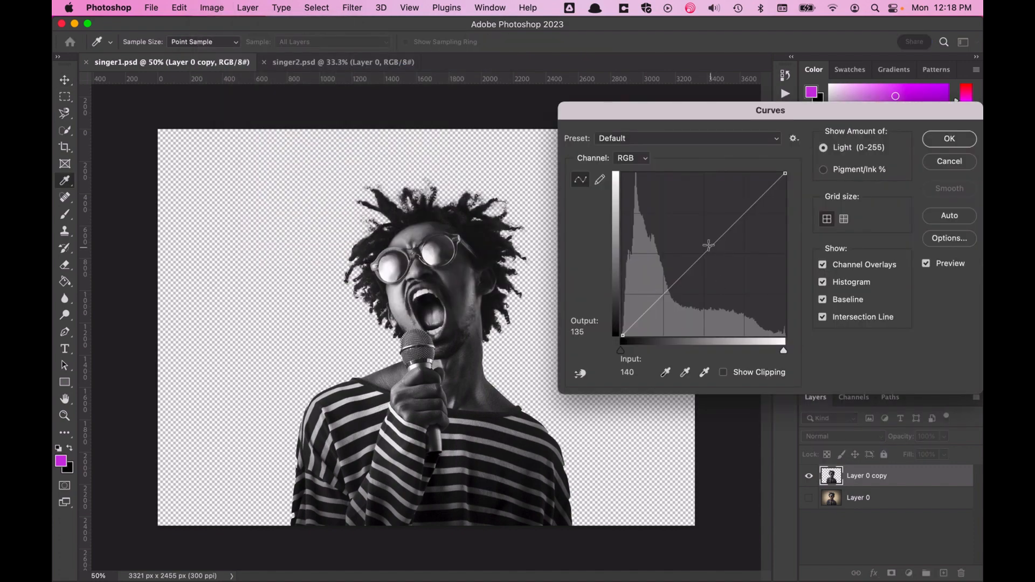
pyautogui.moveTo(710, 245); pyautogui.dragTo(702, 239)
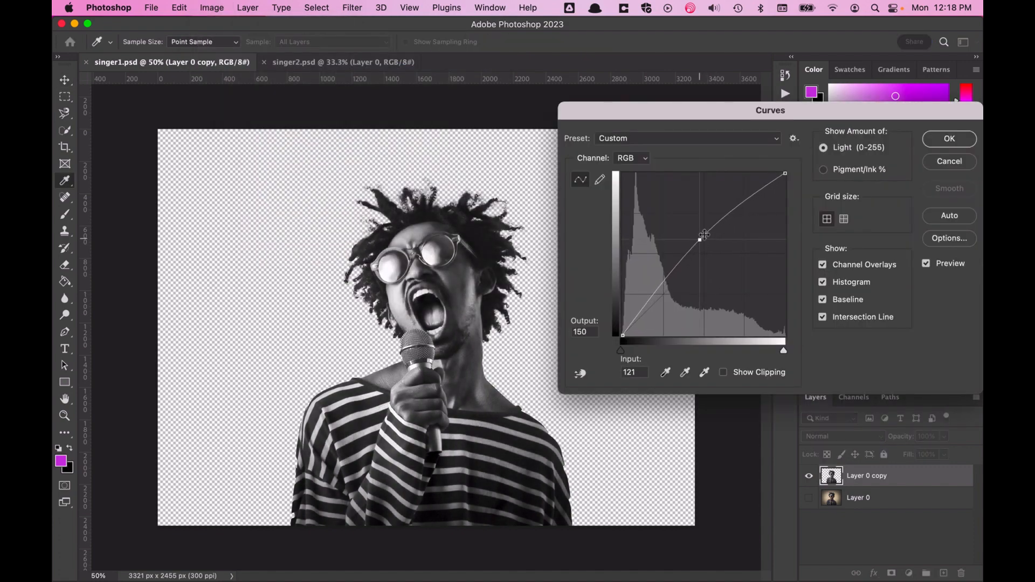
pyautogui.click(952, 142)
# - Save singer1.psd, return to Illustrator and update the modified link in the layout
pyautogui.press('super+s')
pyautogui.hotkey('ctrl', 'Up')
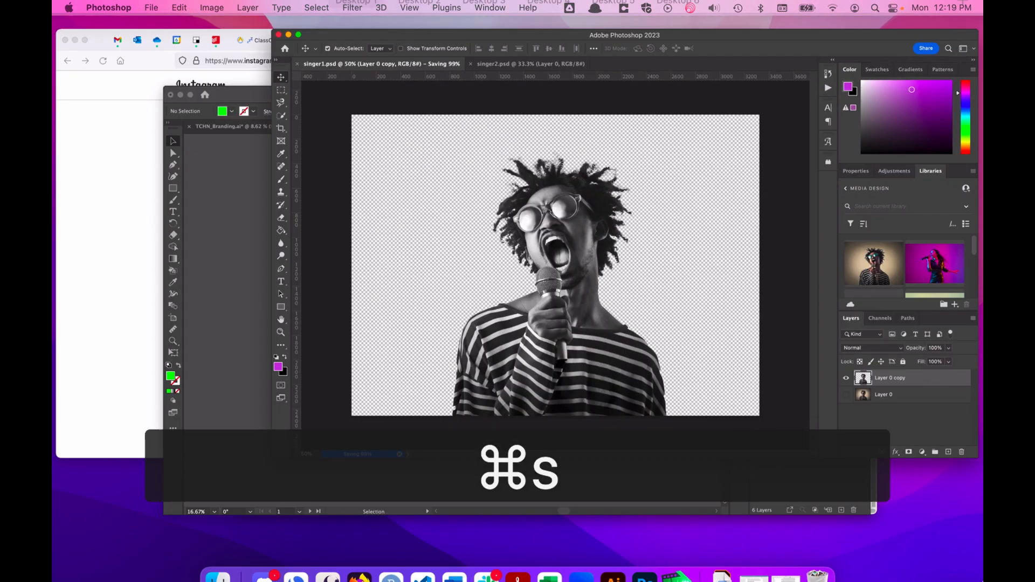
pyautogui.click(557, 299)
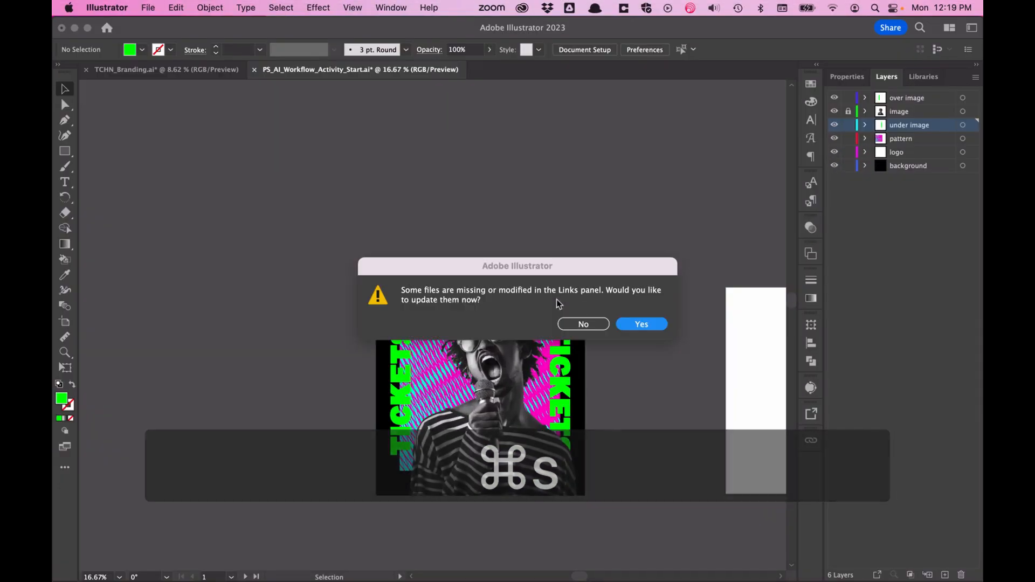
pyautogui.click(642, 327)
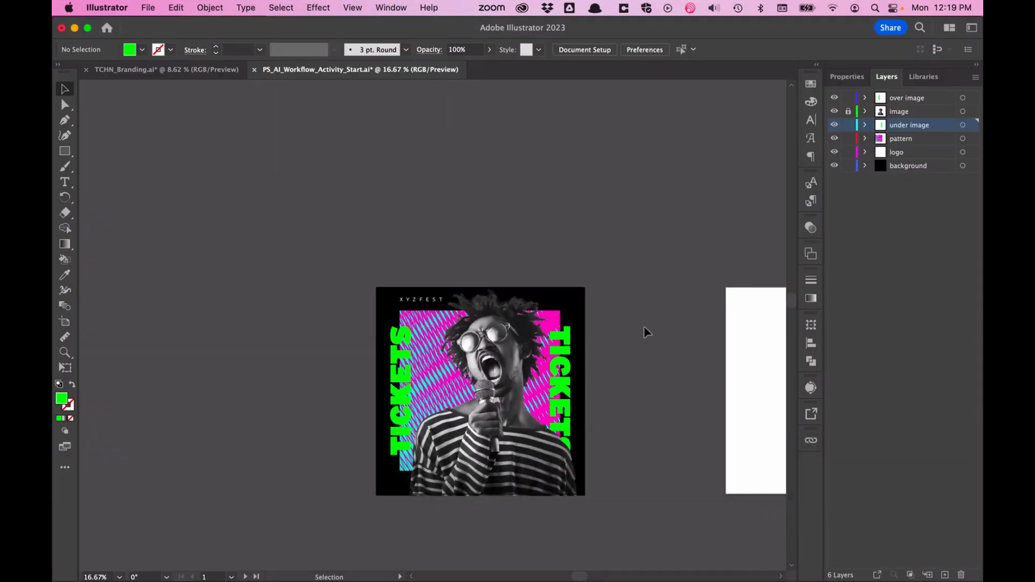
# - Switch to Photoshop and apply a Gradient Map with the PD2 preset to the singer on Layer 0 copy
pyautogui.hotkey('ctrl', 'Up')
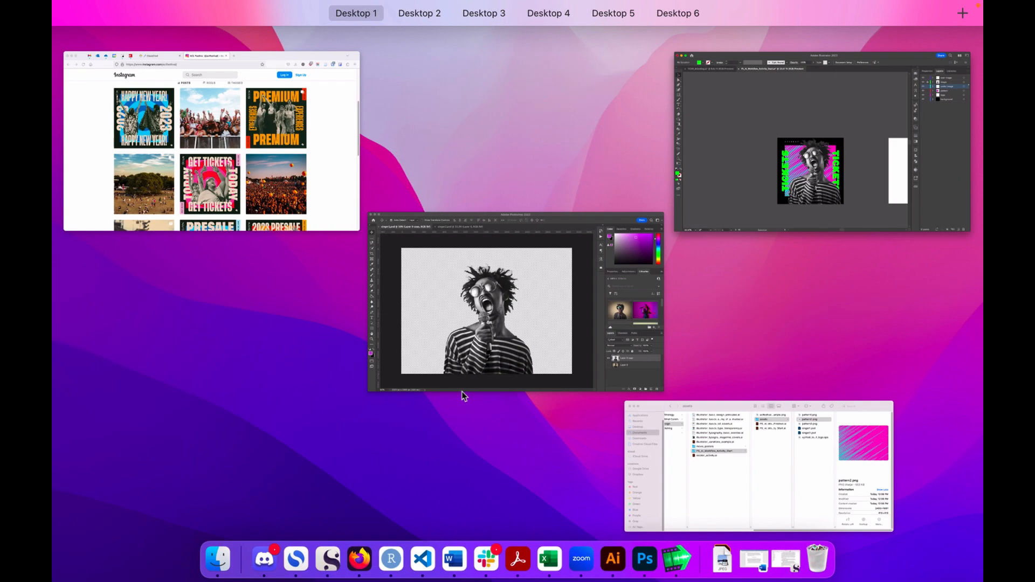
pyautogui.click(448, 338)
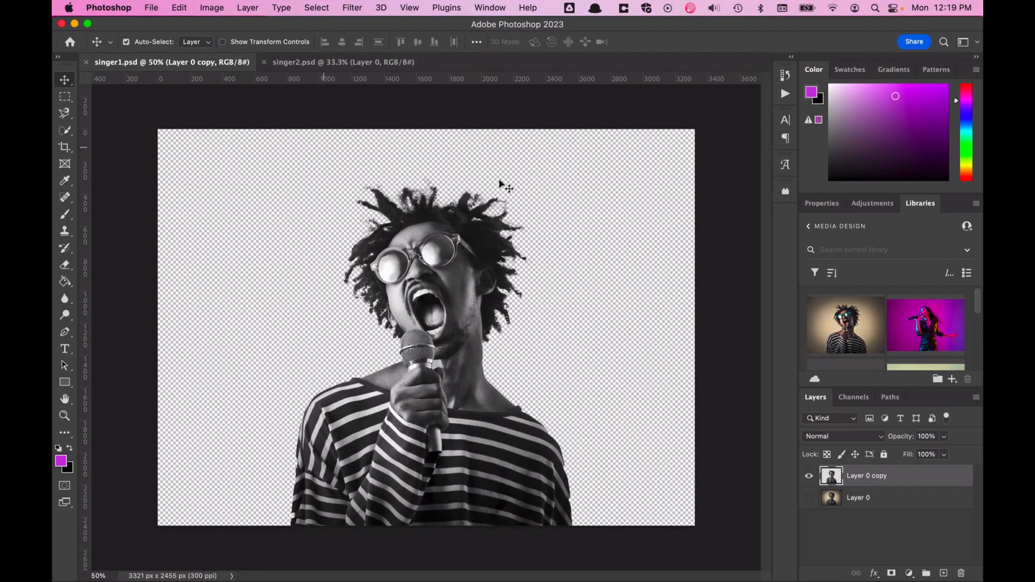
pyautogui.click(212, 7)
pyautogui.moveTo(302, 45)
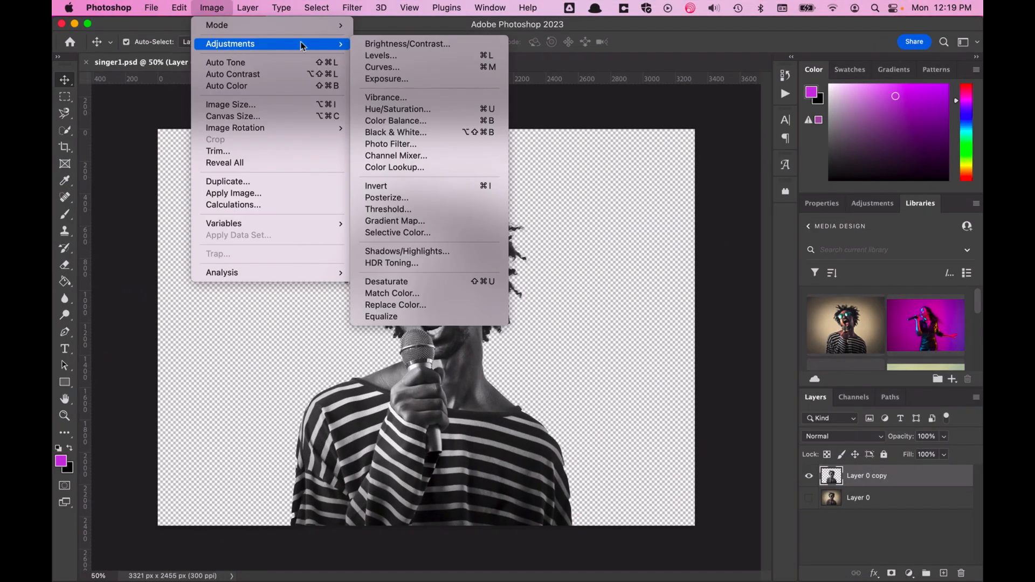
pyautogui.click(437, 222)
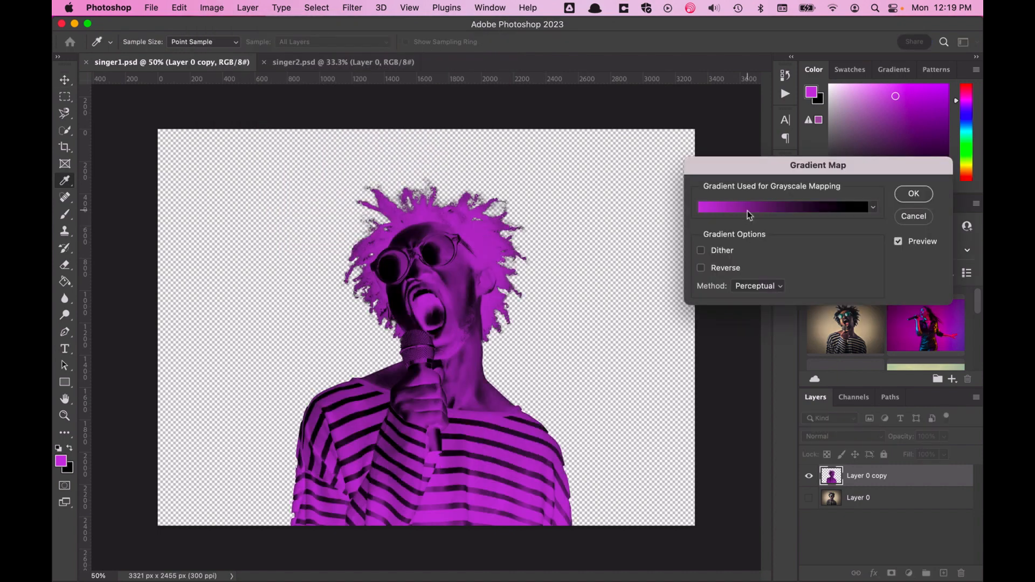
pyautogui.click(748, 207)
pyautogui.click(715, 331)
pyautogui.scroll(-3, 809, 340)
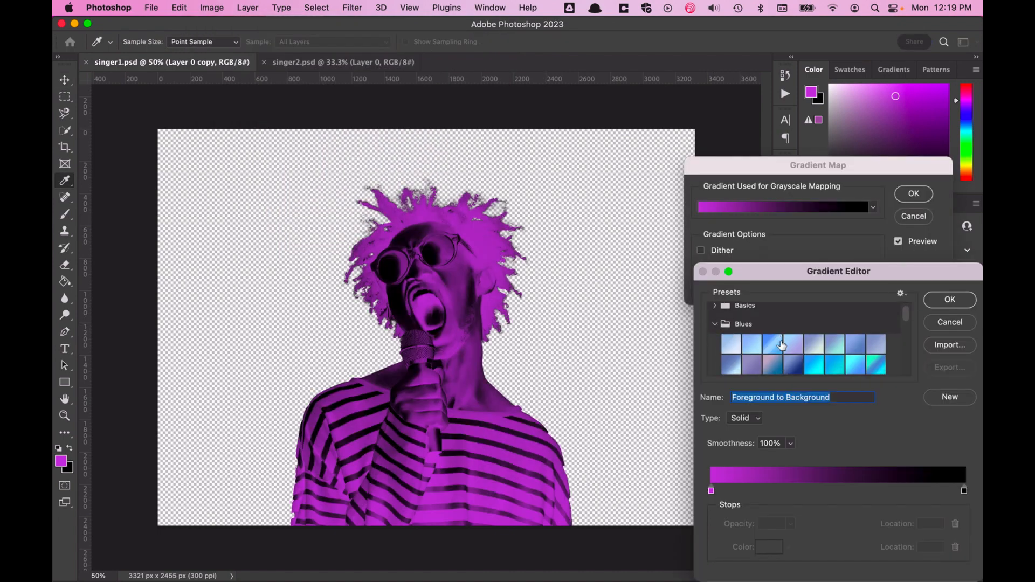
pyautogui.click(874, 330)
pyautogui.click(794, 351)
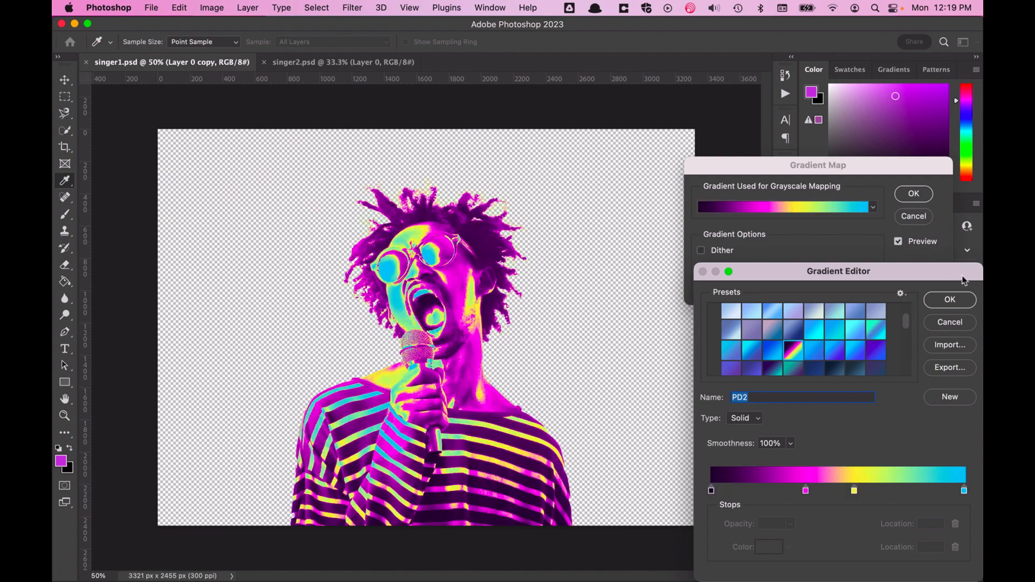
pyautogui.click(950, 300)
pyautogui.click(917, 195)
pyautogui.press('v')
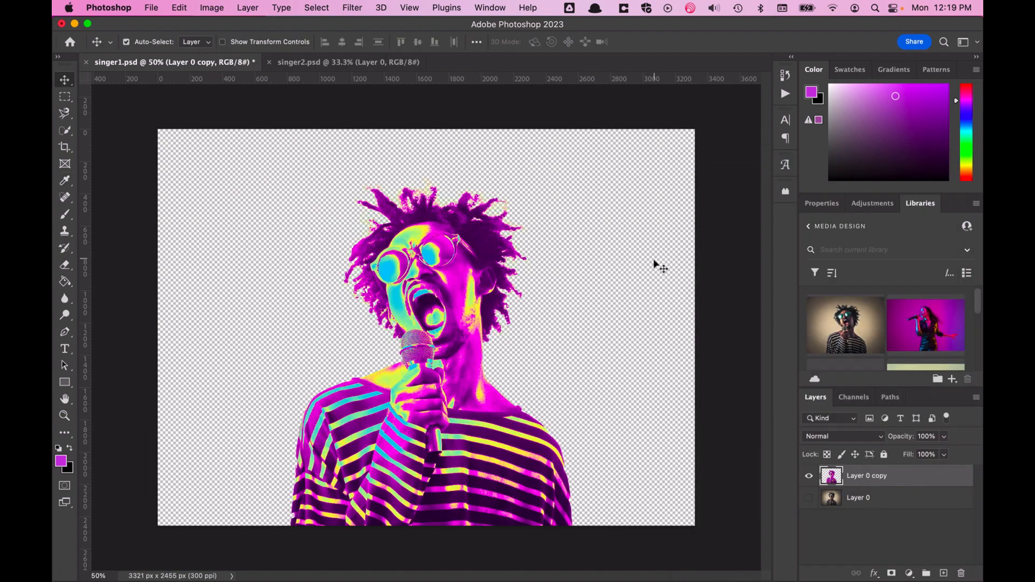
# - Save singer1.psd with its gradient map, return to Illustrator and update the modified link in the layout
pyautogui.press('cmd+s')
pyautogui.hotkey('ctrl', 'Up')
pyautogui.click(510, 325)
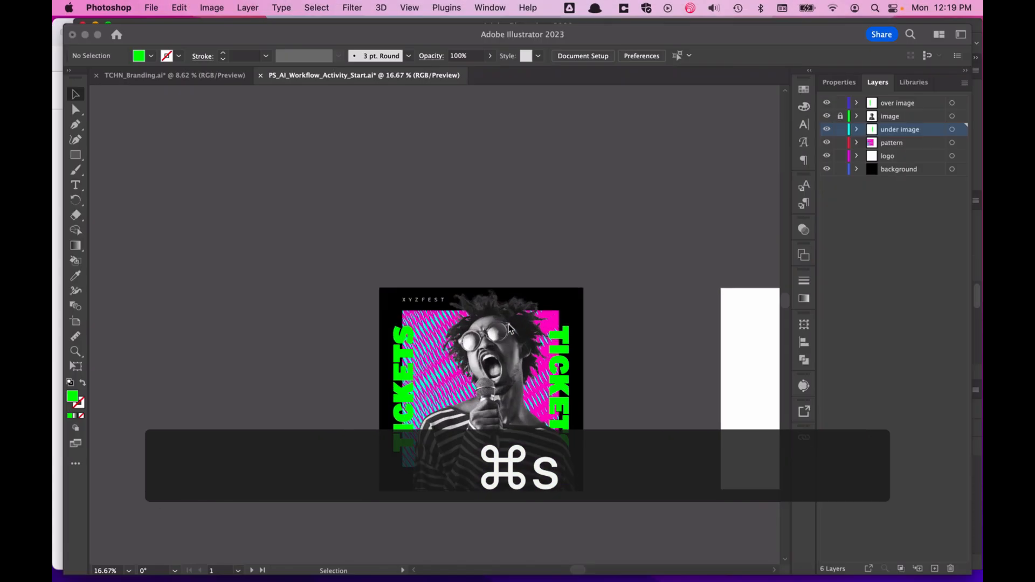
pyautogui.click(642, 324)
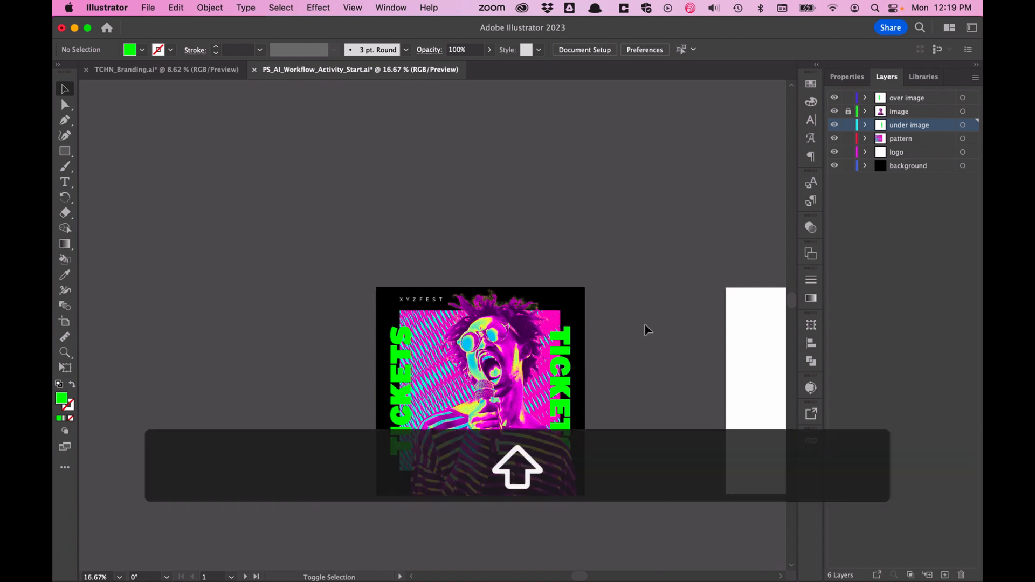
# - Enter xyzfest_social_1 as the name of the artboard holding the finished festival graphic
pyautogui.hotkey('shift', 'o')
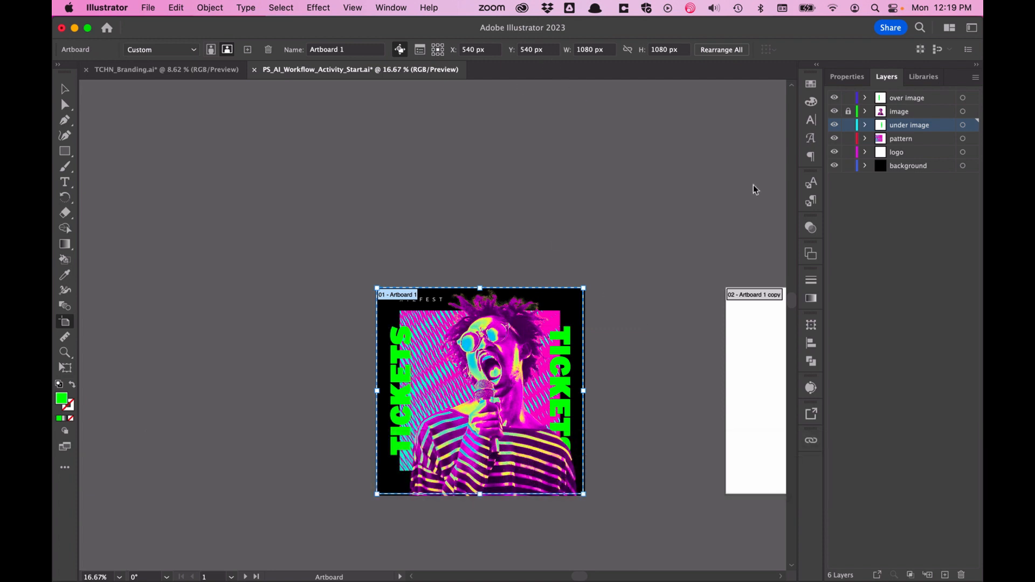
pyautogui.click(845, 77)
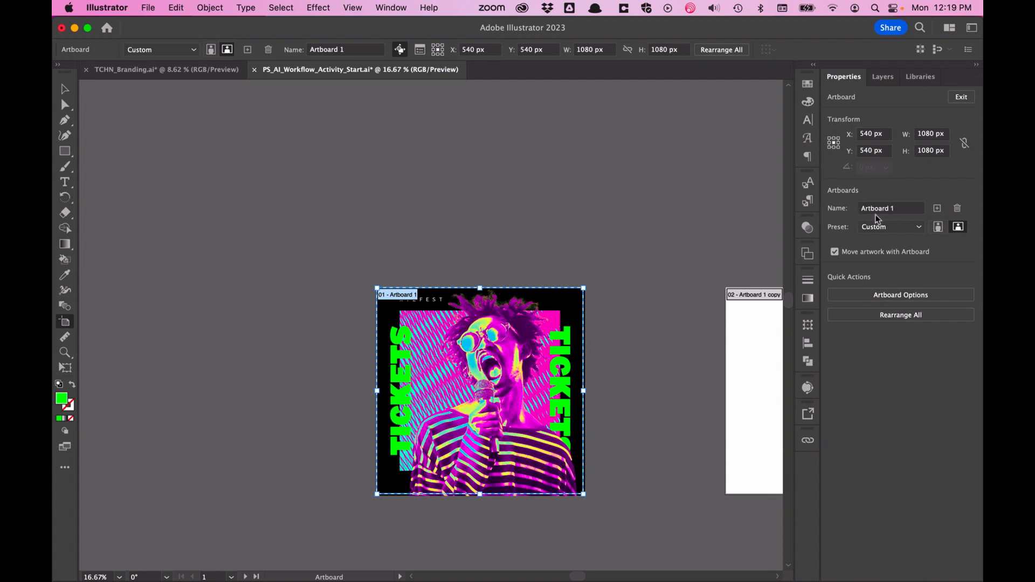
pyautogui.moveTo(905, 210); pyautogui.dragTo(848, 209)
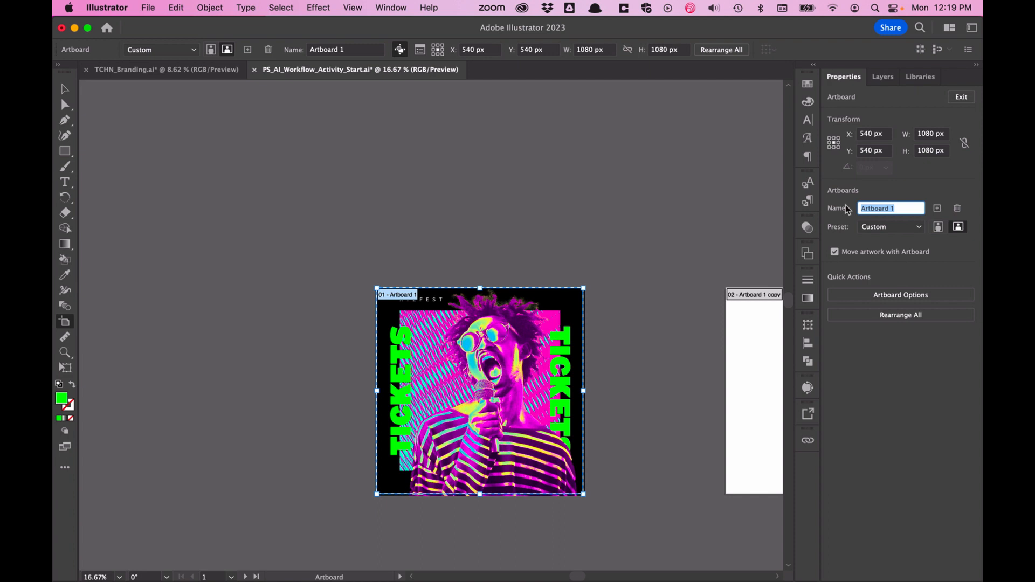
pyautogui.write('xyzfe')
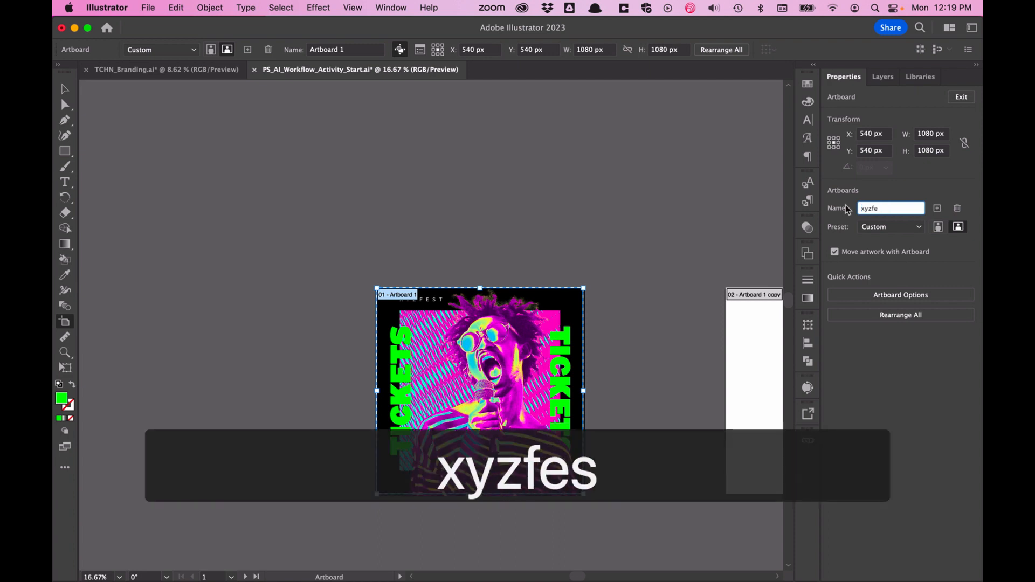
pyautogui.write('st_social)')
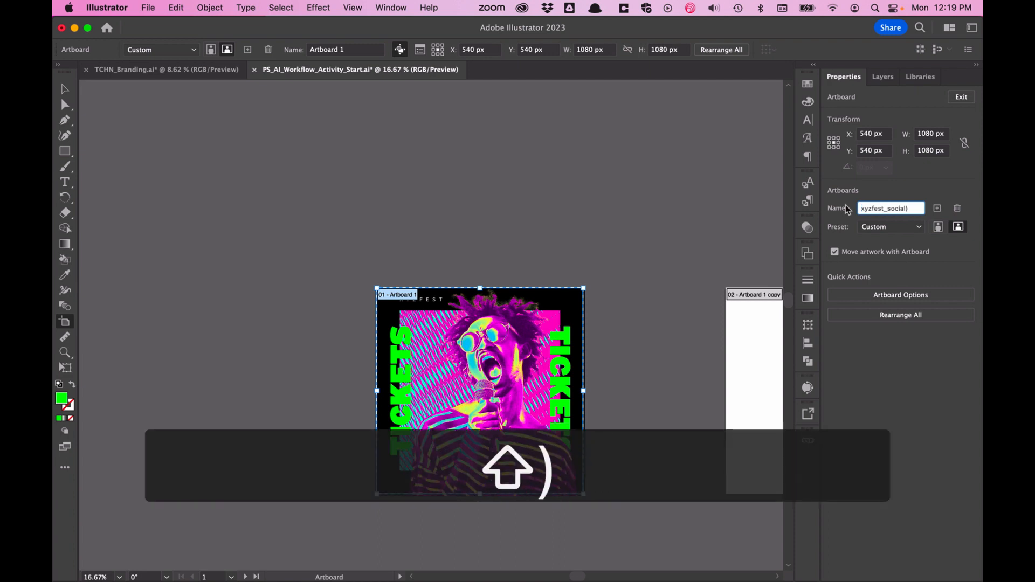
pyautogui.press('BackSpace')
pyautogui.write('_1')
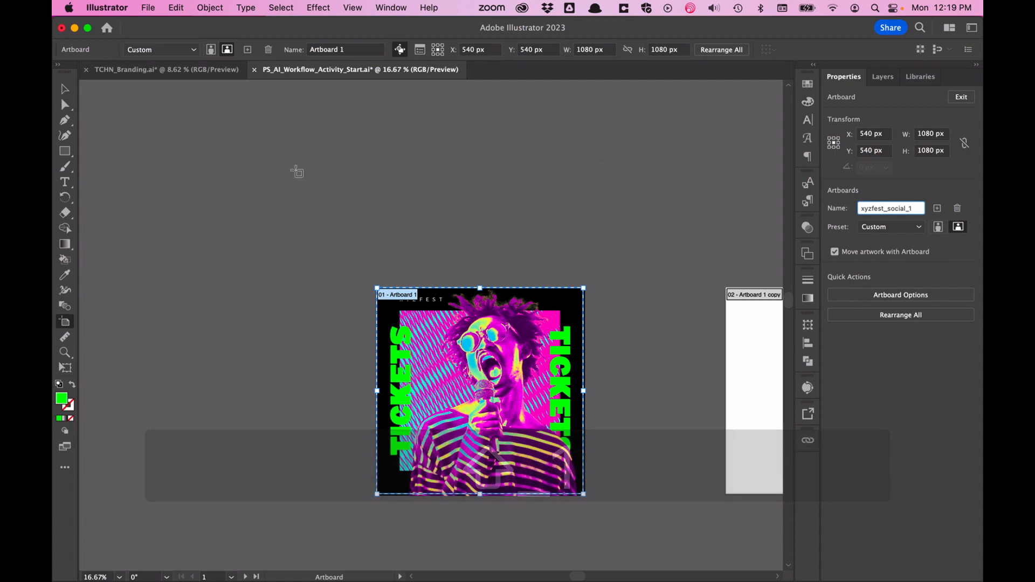
pyautogui.click(157, 11)
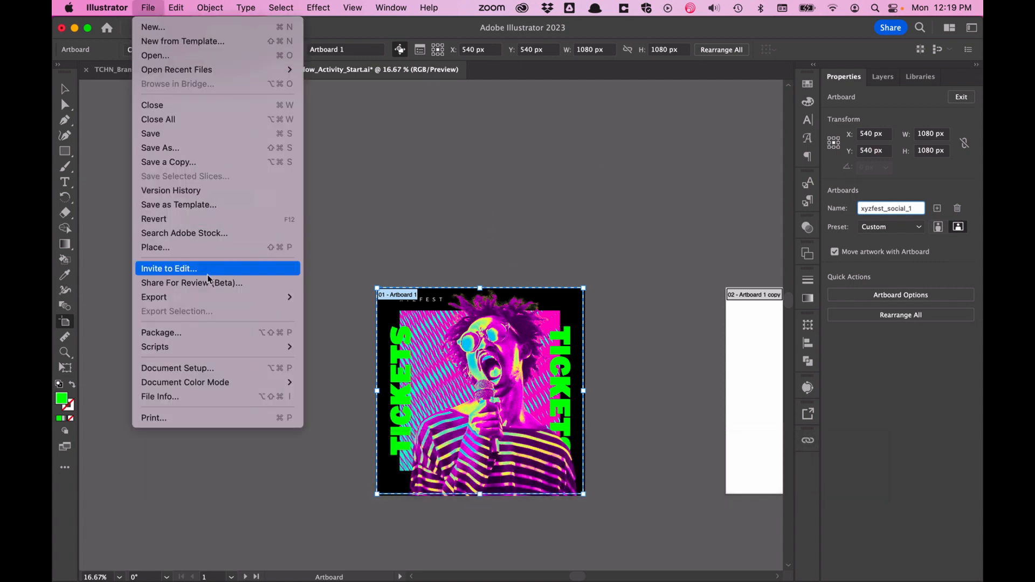
pyautogui.moveTo(208, 296)
pyautogui.click(340, 299)
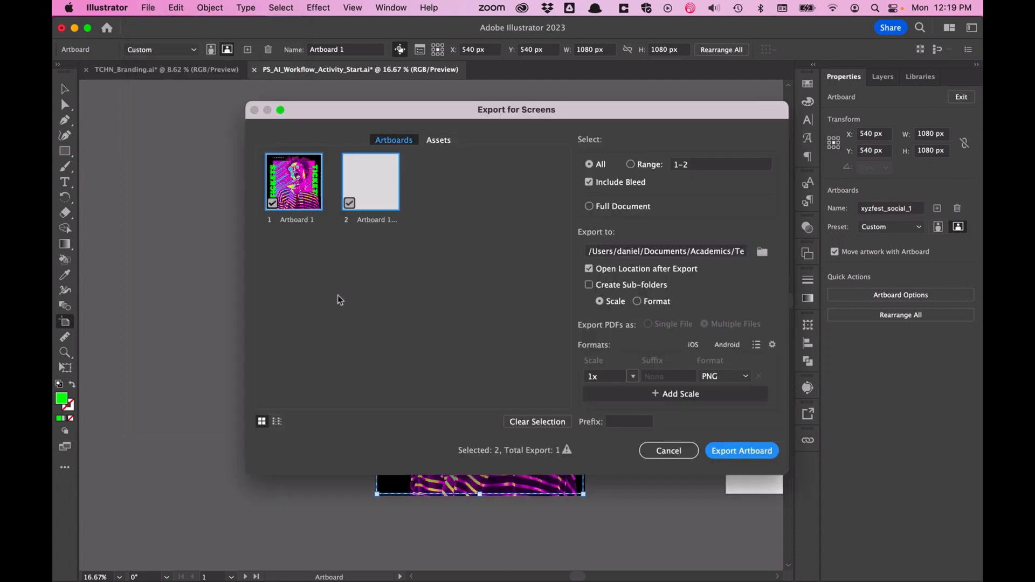
pyautogui.click(284, 187)
pyautogui.click(284, 187)
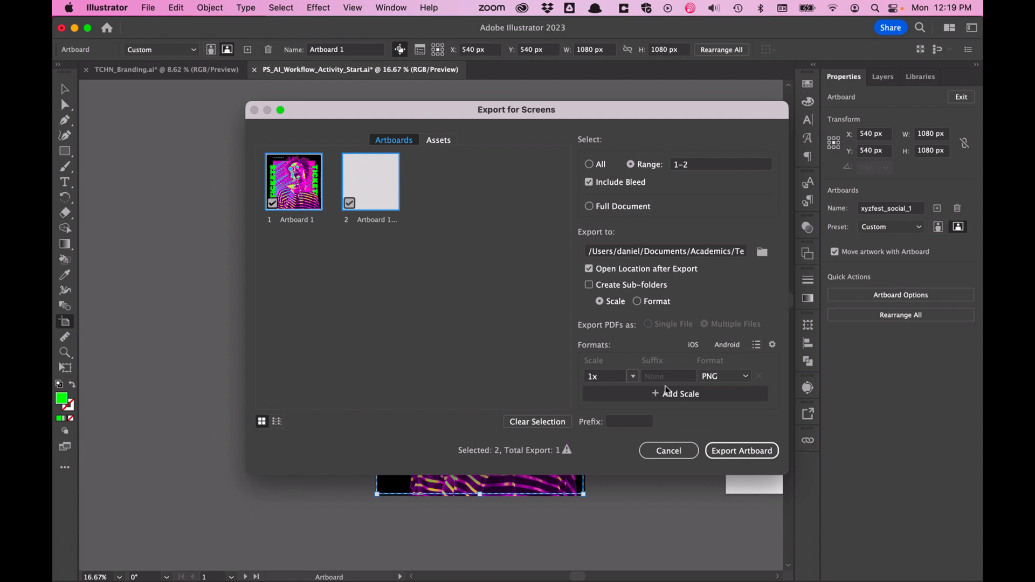
pyautogui.click(666, 451)
# - Apply the new artboard name and open the Export for Screens settings
pyautogui.press('Return')
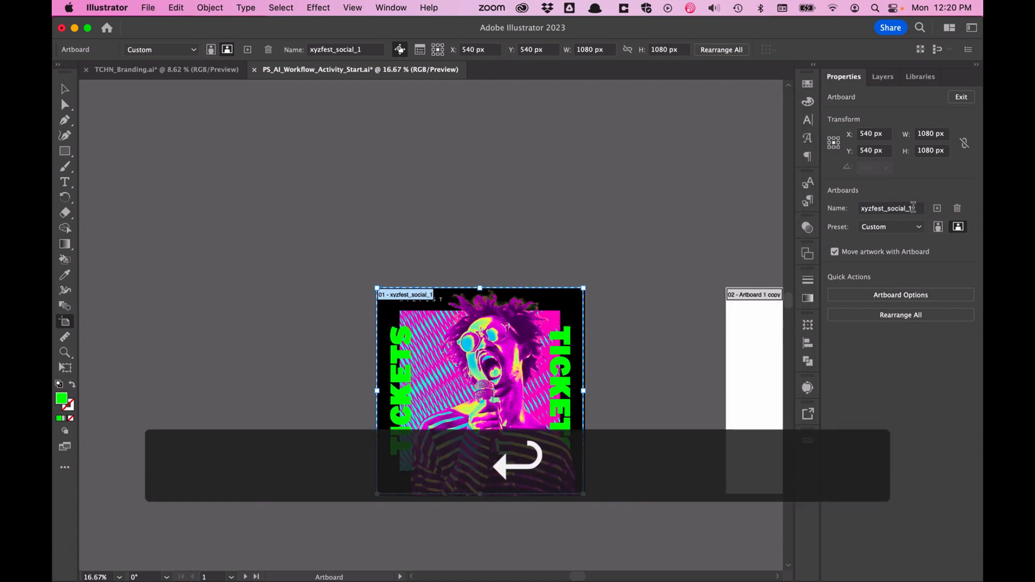
pyautogui.click(148, 7)
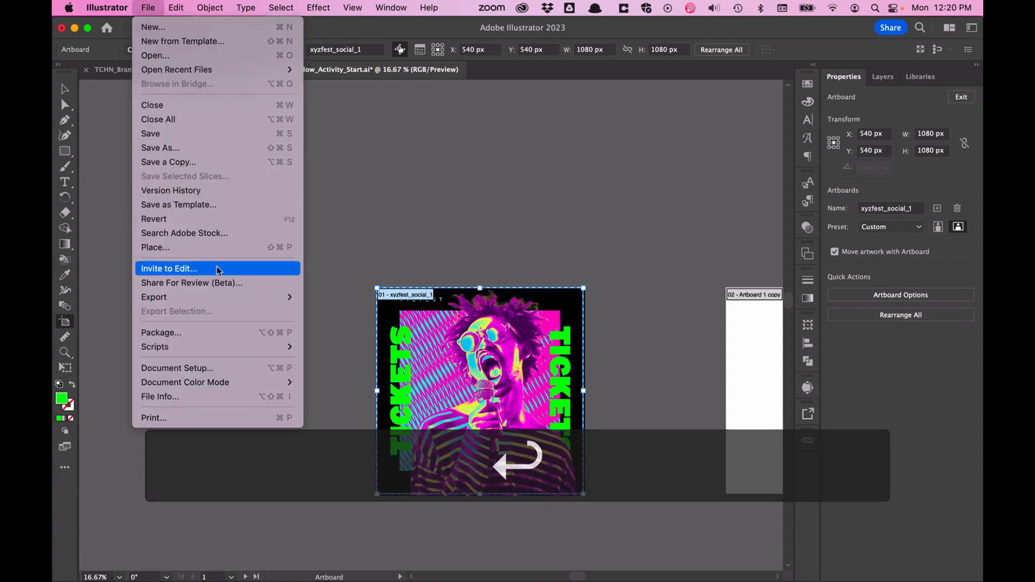
pyautogui.moveTo(285, 297)
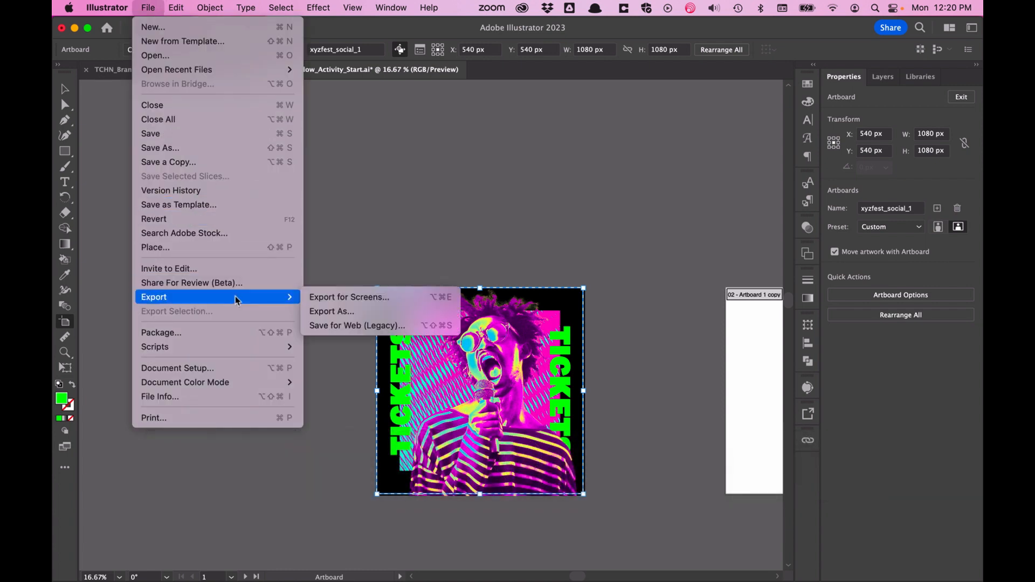
pyautogui.click(327, 295)
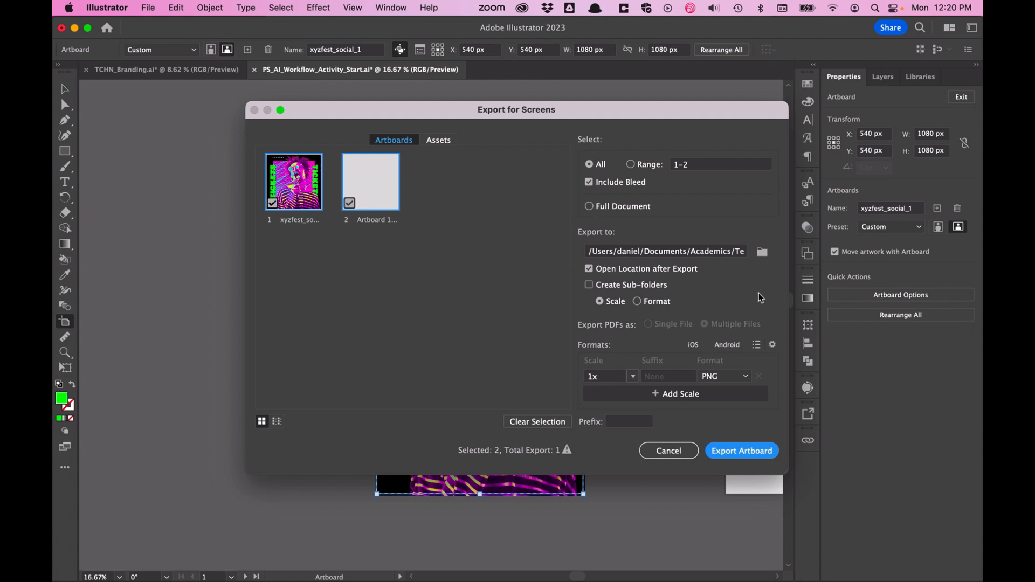
# - Create a folder named output inside PS_AI_Workflow_Activity_Start and choose it as the export destination
pyautogui.click(759, 254)
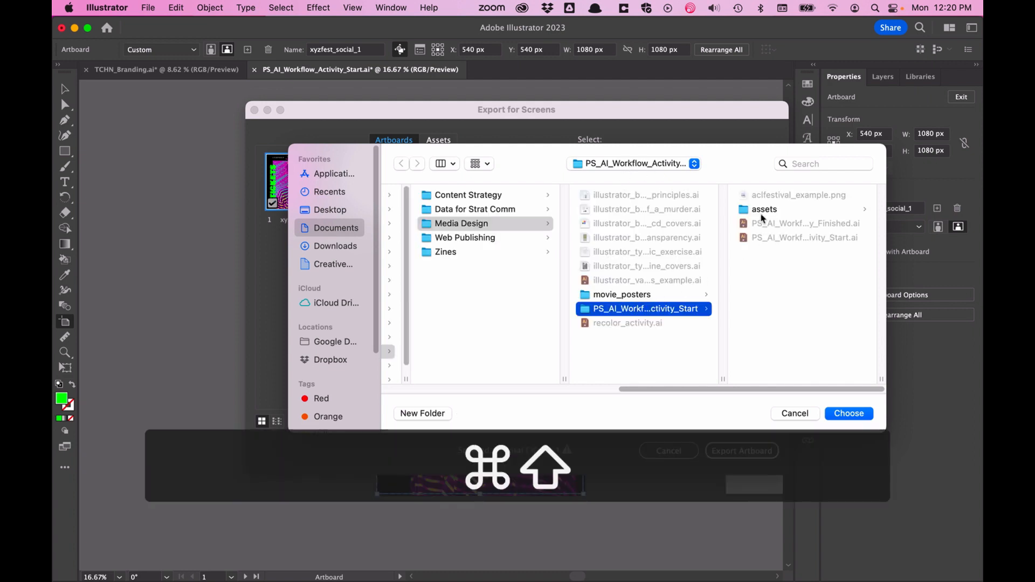
pyautogui.press('cmd+shift+n')
pyautogui.write('output')
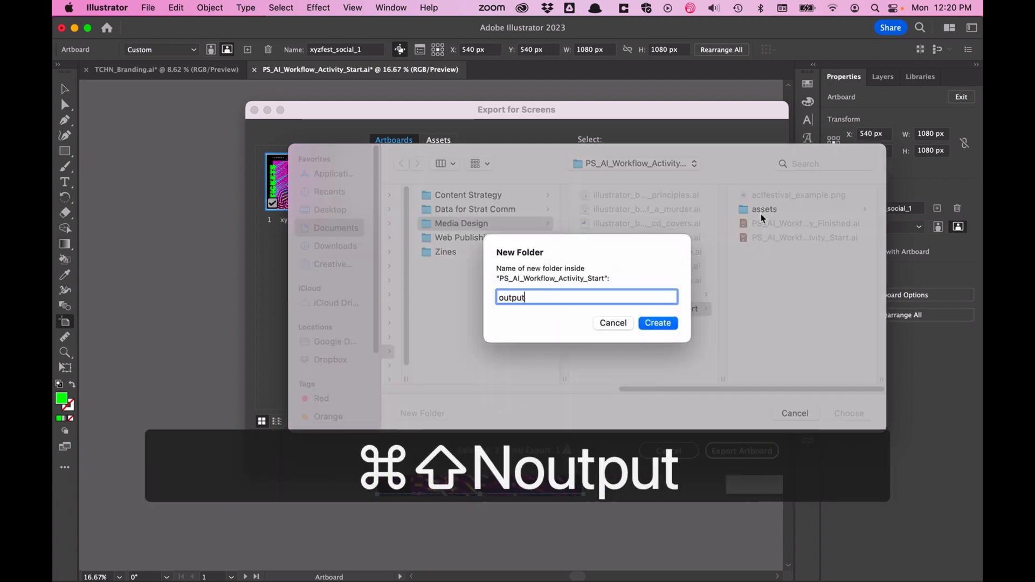
pyautogui.press('Return')
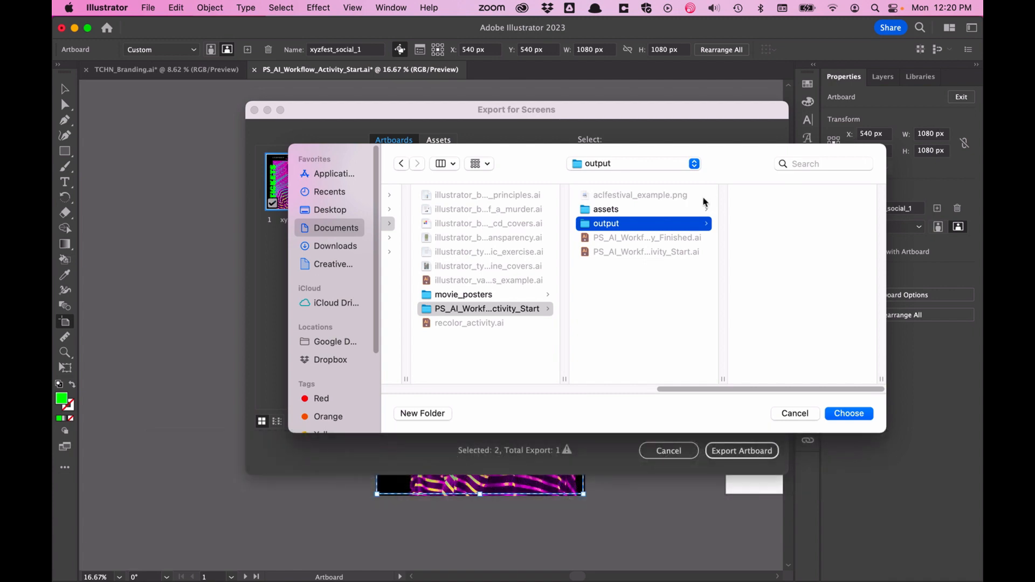
pyautogui.click(843, 413)
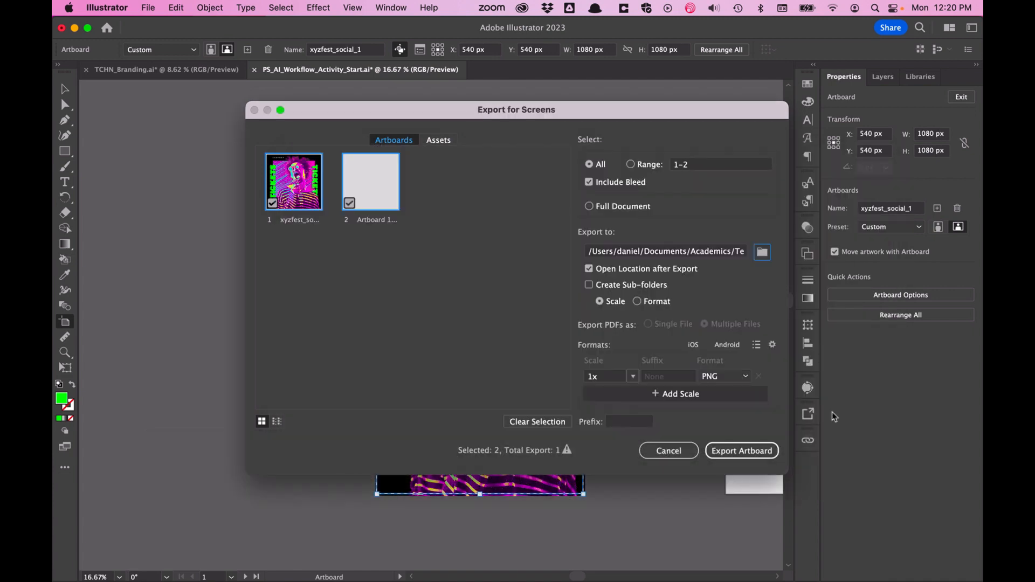
# - Export the artboard as a 1x PNG, return to the Illustrator document and leave artboard editing
pyautogui.click(734, 452)
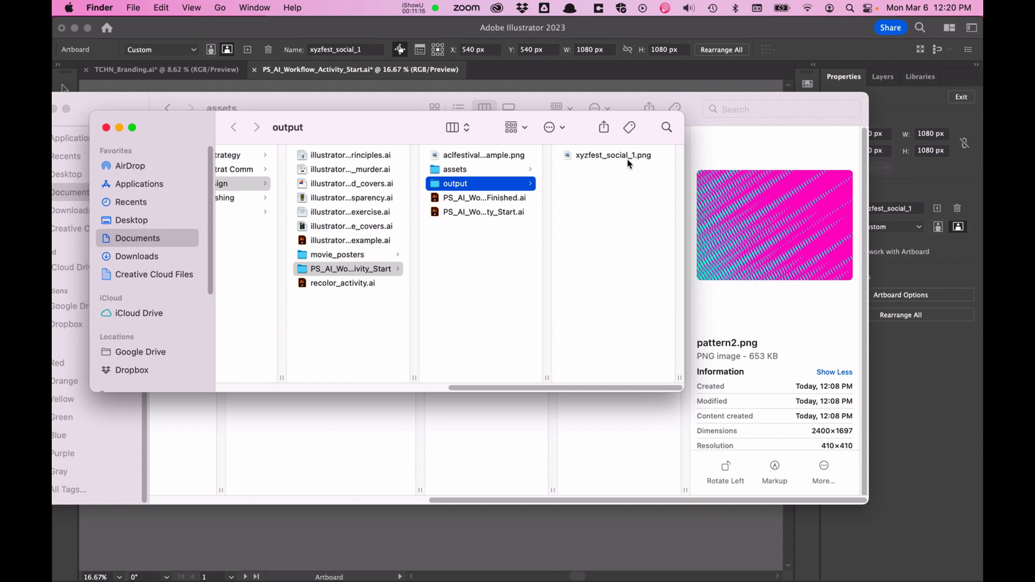
pyautogui.click(476, 542)
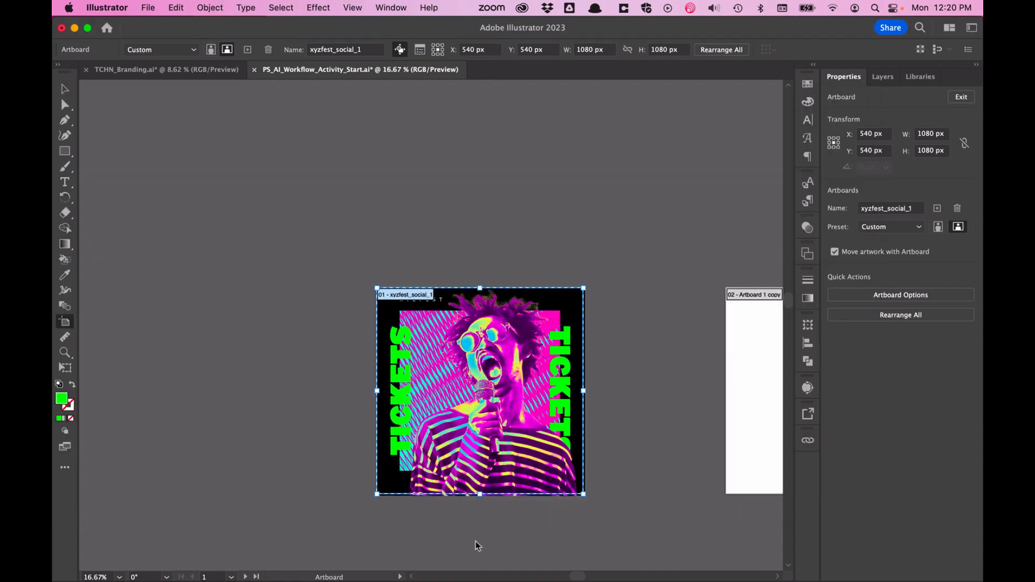
pyautogui.press('Escape')
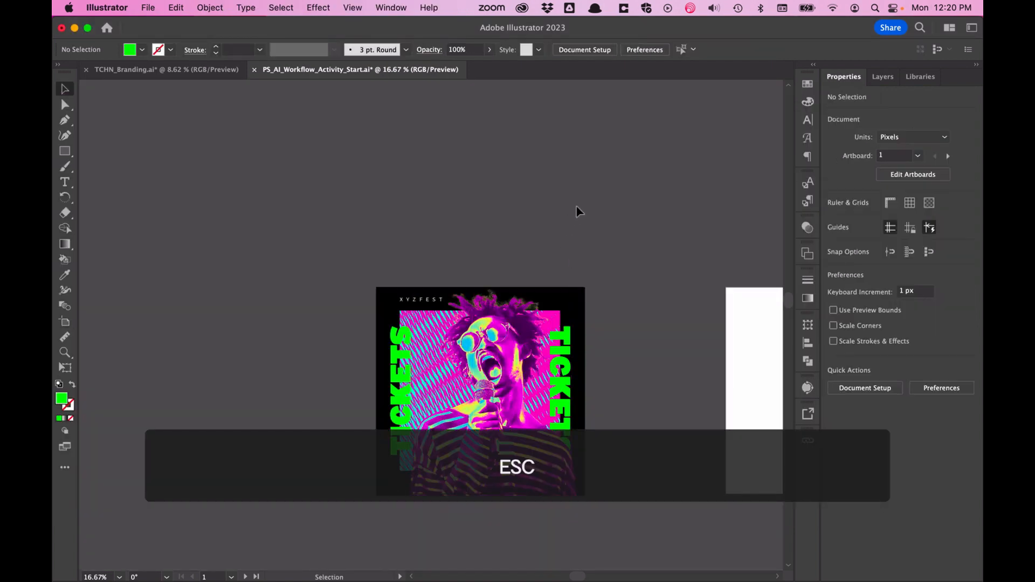
# - Delete the blank second artboard, Artboard 1 copy
pyautogui.press('h')
pyautogui.moveTo(557, 197); pyautogui.dragTo(384, 161)
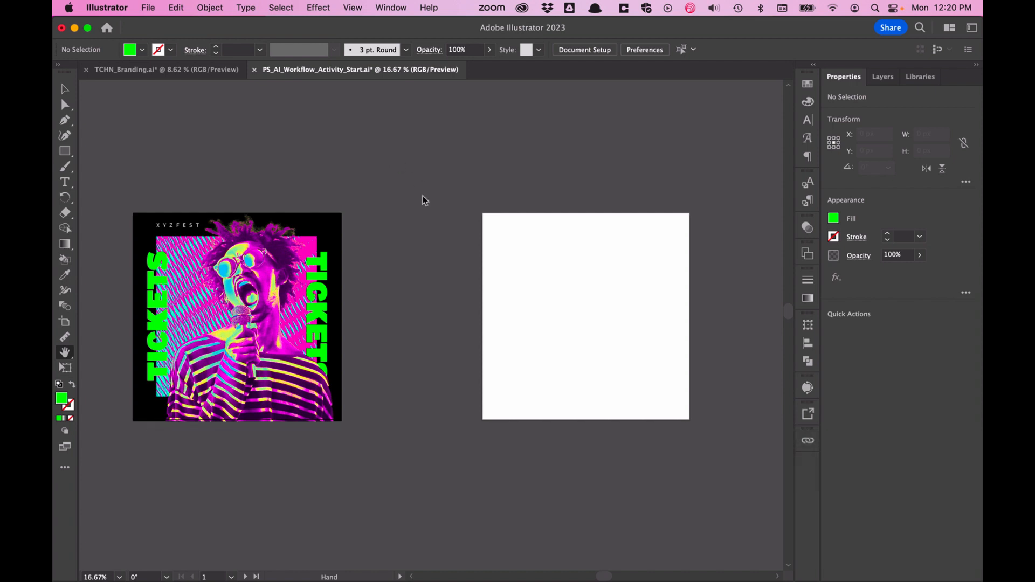
pyautogui.hotkey('shift', 'o')
pyautogui.click(518, 220)
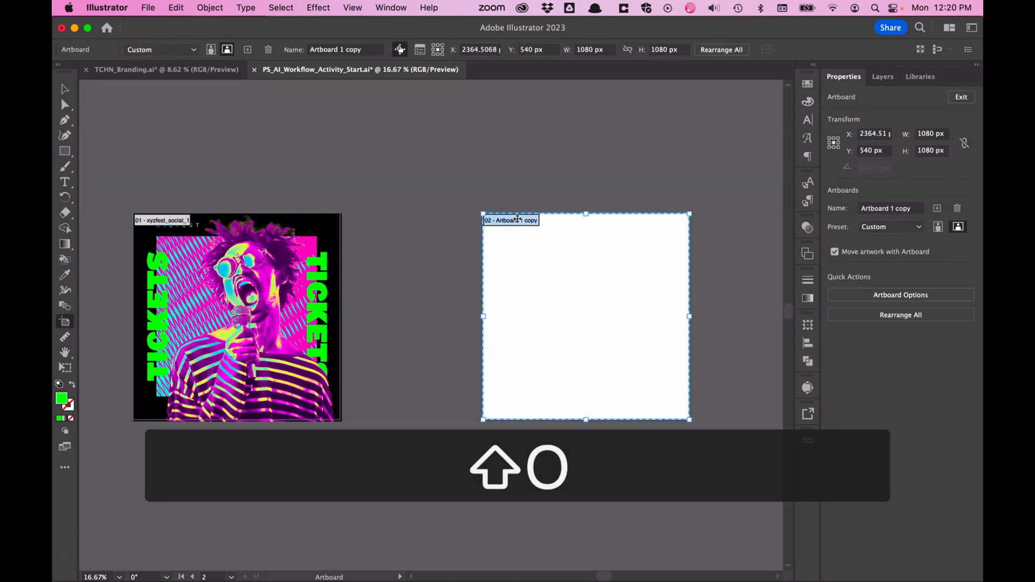
pyautogui.press('Delete')
# - Try to duplicate the xyzfest_social_1 artboard beside the original while the image layer is locked
pyautogui.moveTo(300, 243); pyautogui.dragTo(484, 236)
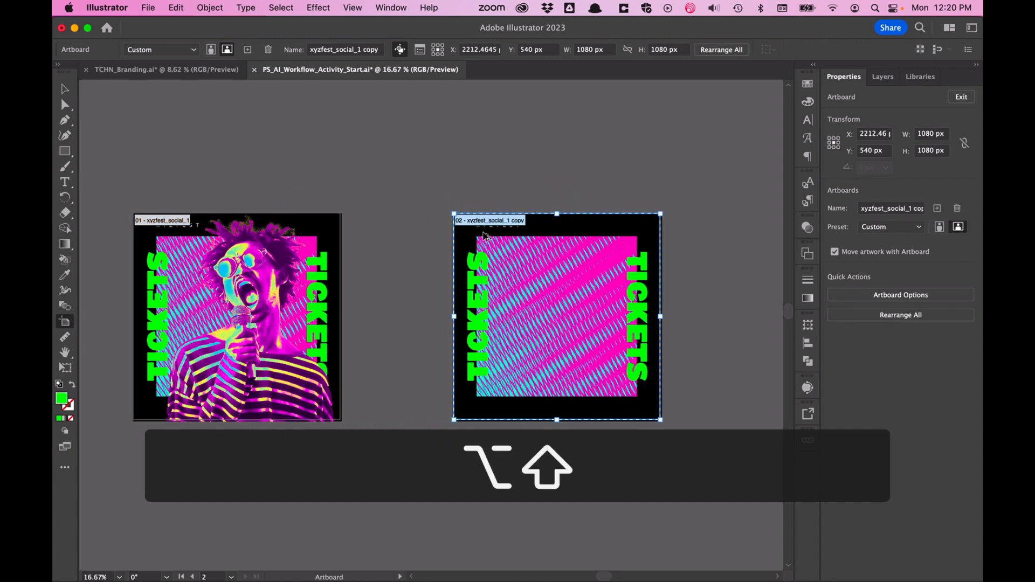
pyautogui.press('super+z')
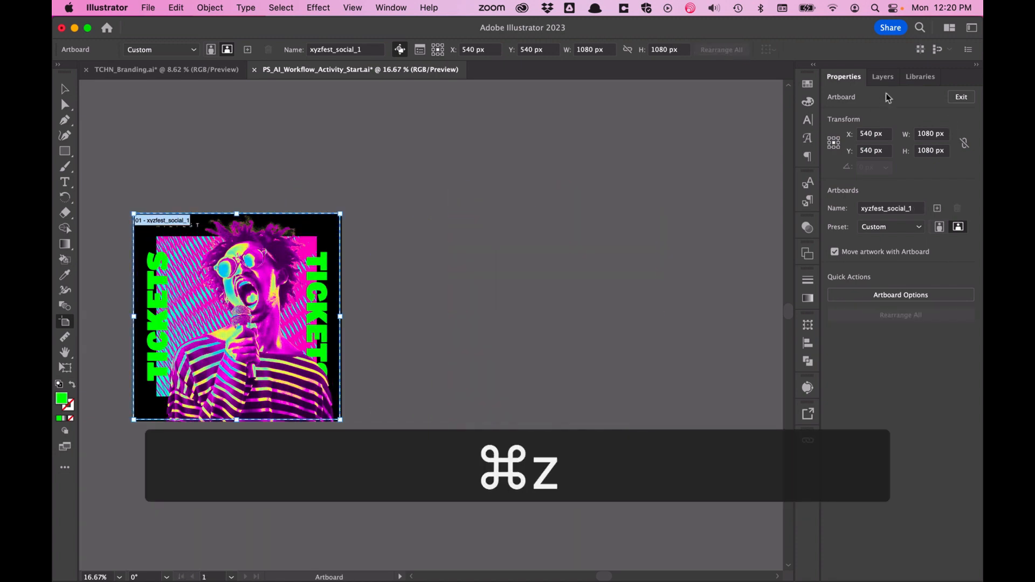
# - Unlock the image layer and duplicate the xyzfest_social_1 artboard with all its artwork beside the original
pyautogui.click(883, 76)
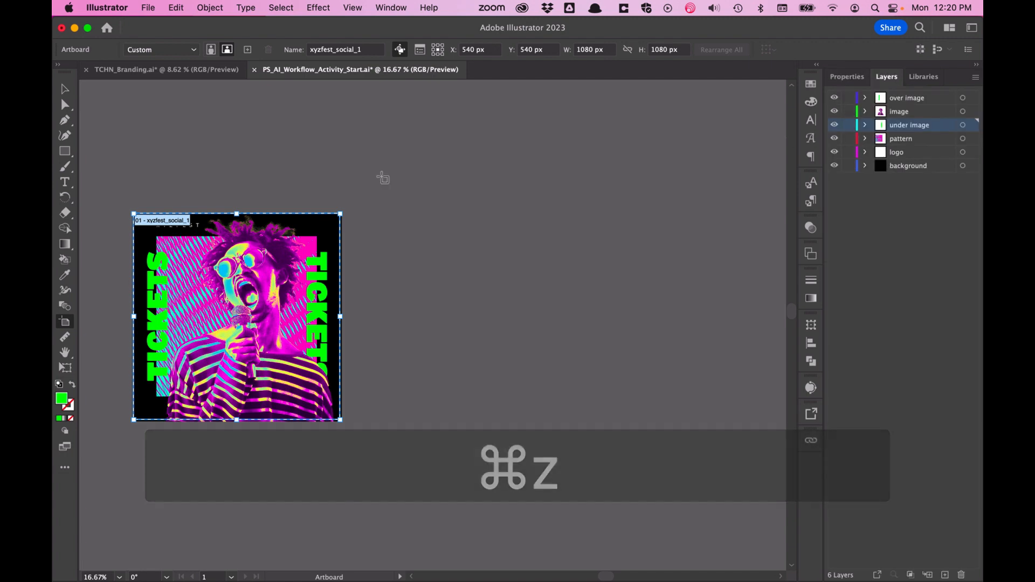
pyautogui.moveTo(180, 231); pyautogui.dragTo(521, 232)
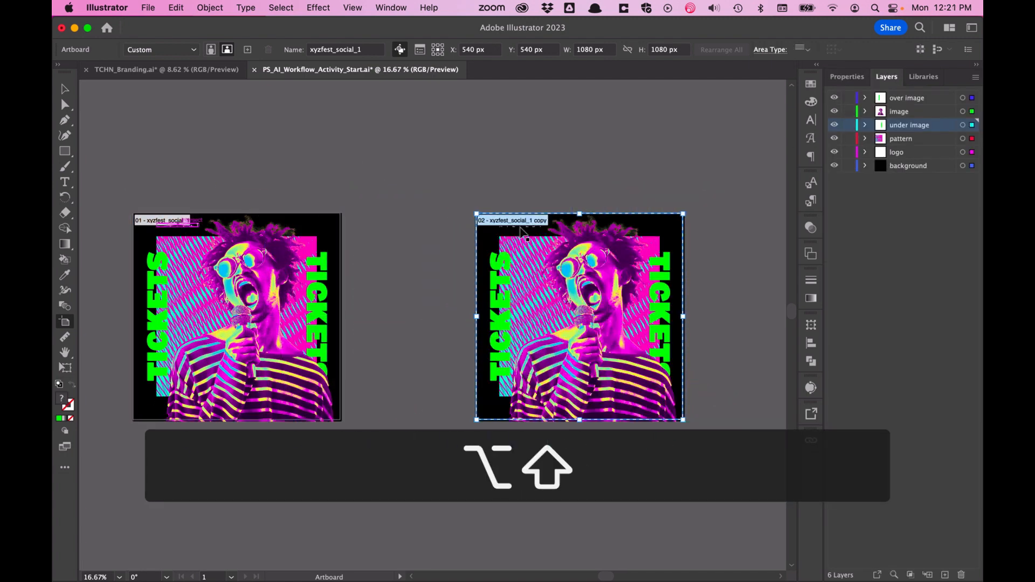
pyautogui.press('v')
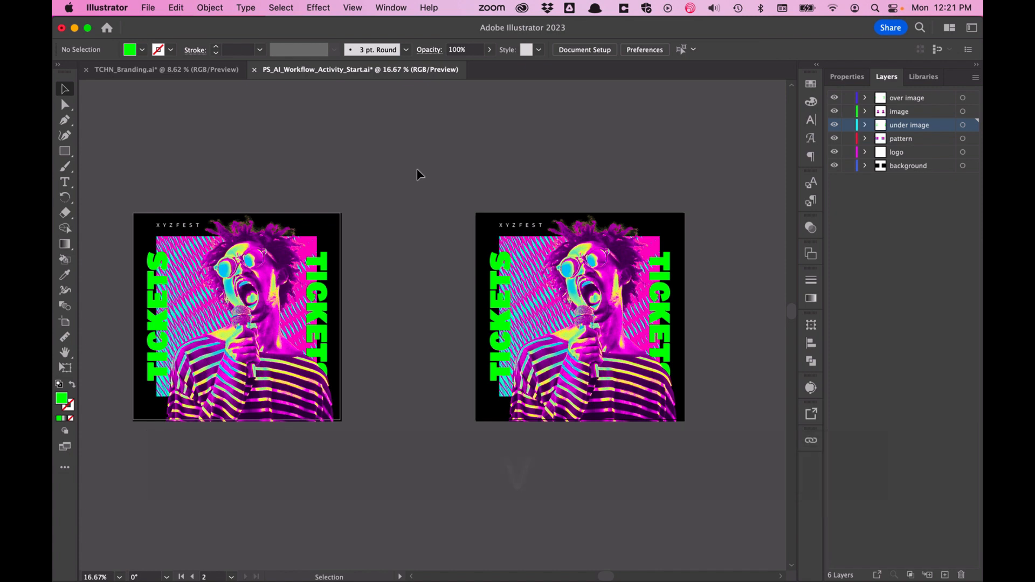
pyautogui.press('v')
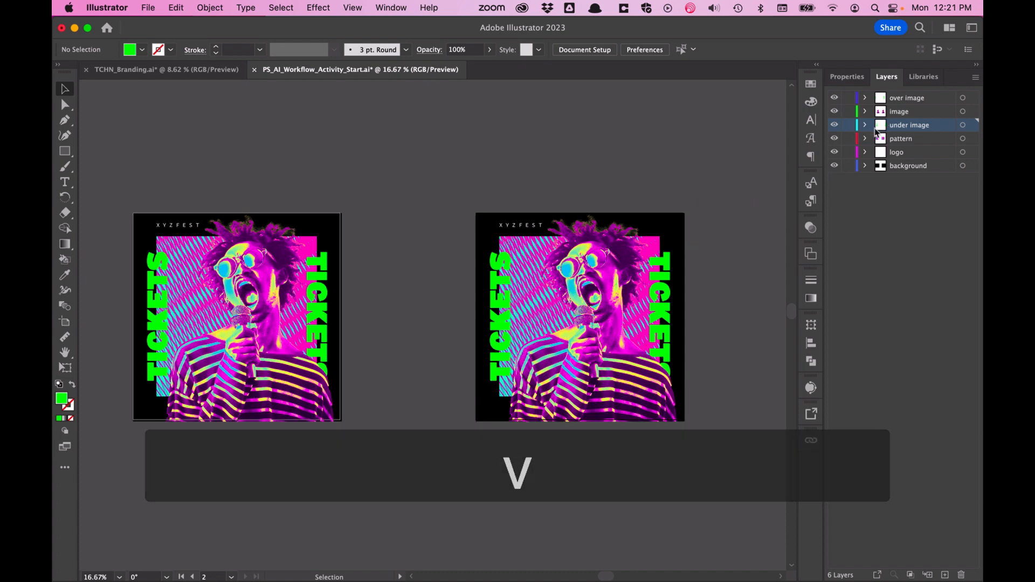
# - Delete the singer image from the image layer on the duplicated artboard
pyautogui.click(901, 112)
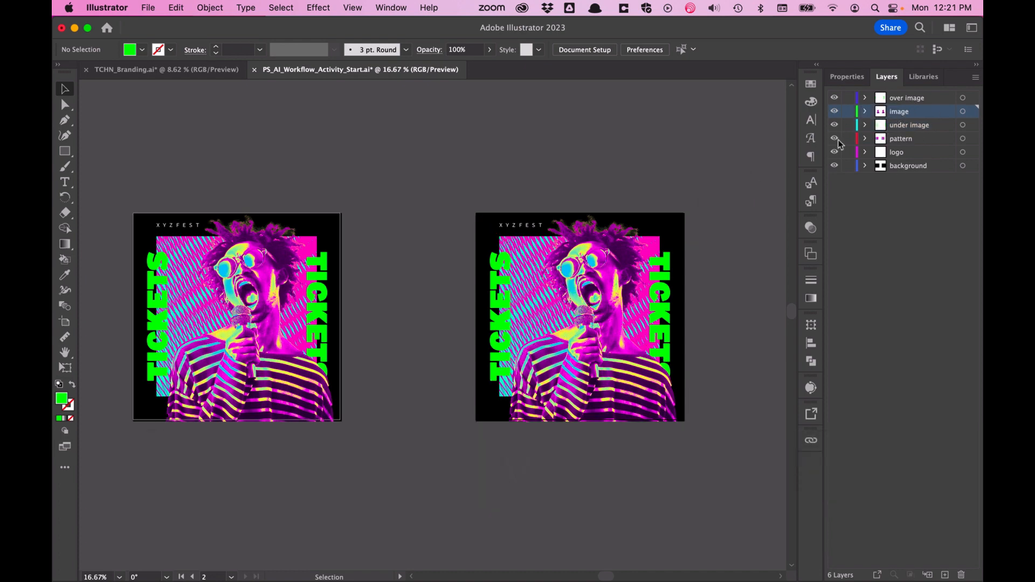
pyautogui.click(566, 316)
pyautogui.press('Delete')
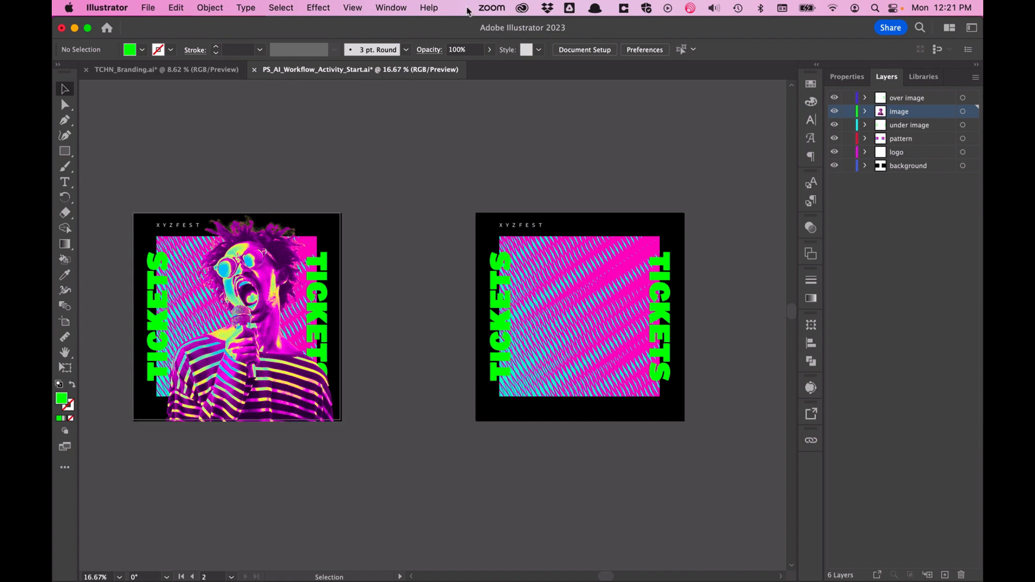
pyautogui.moveTo(982, 581)
pyautogui.click(679, 560)
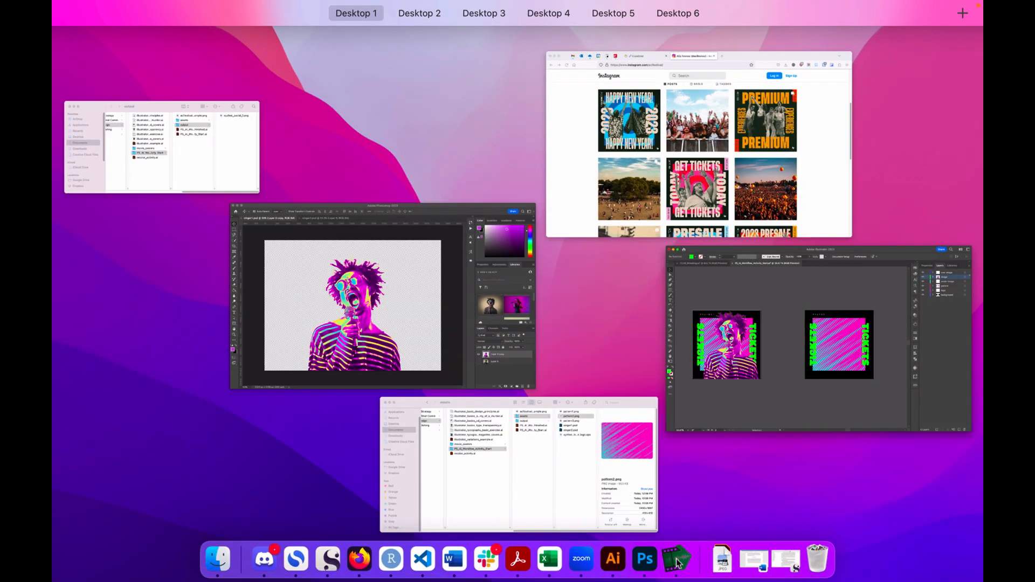
pyautogui.click(440, 8)
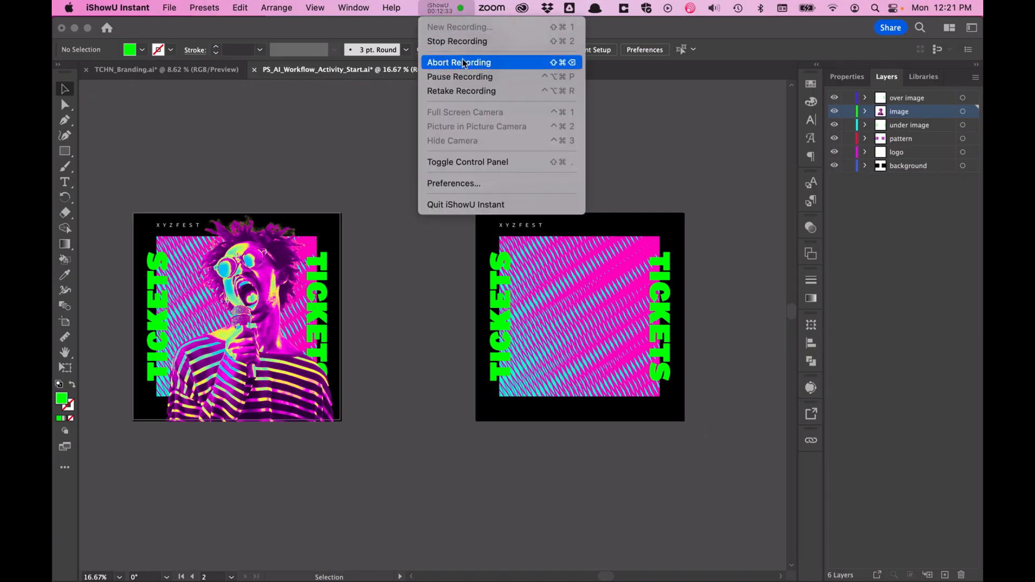